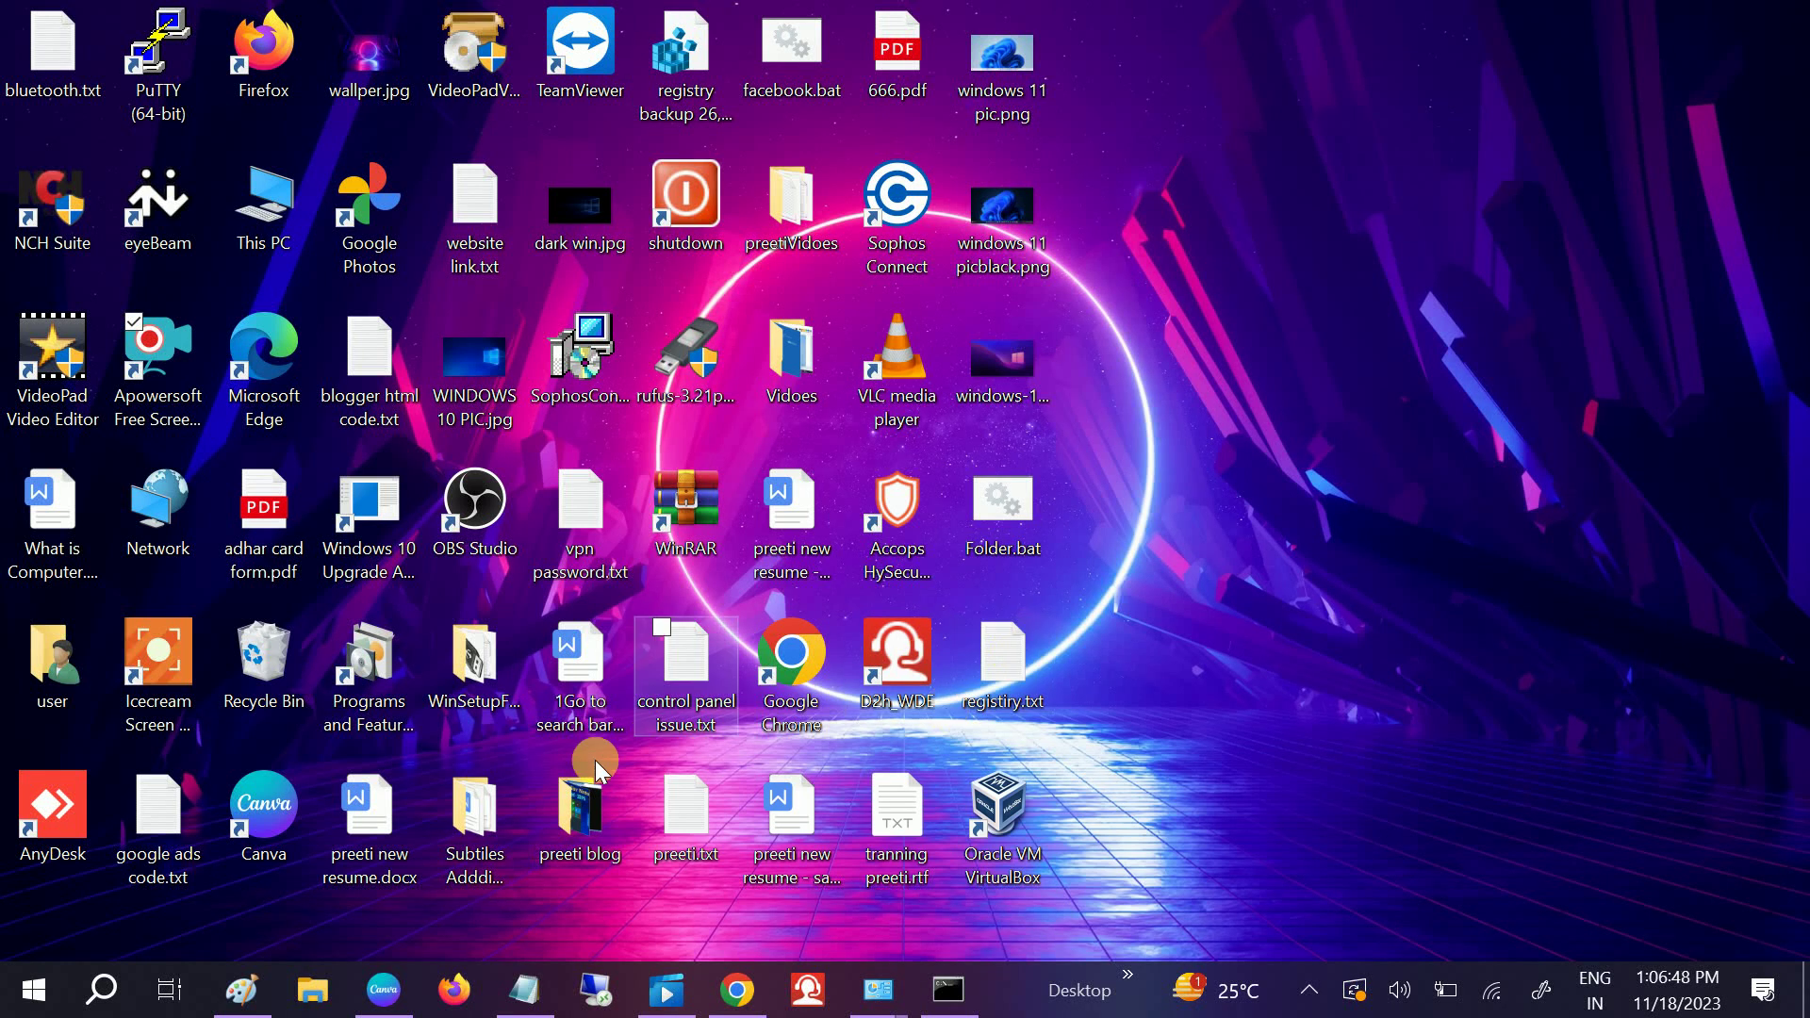
Open File Explorer's This PC view, which lists drives C:, D: and SD Card (G:)
click(314, 991)
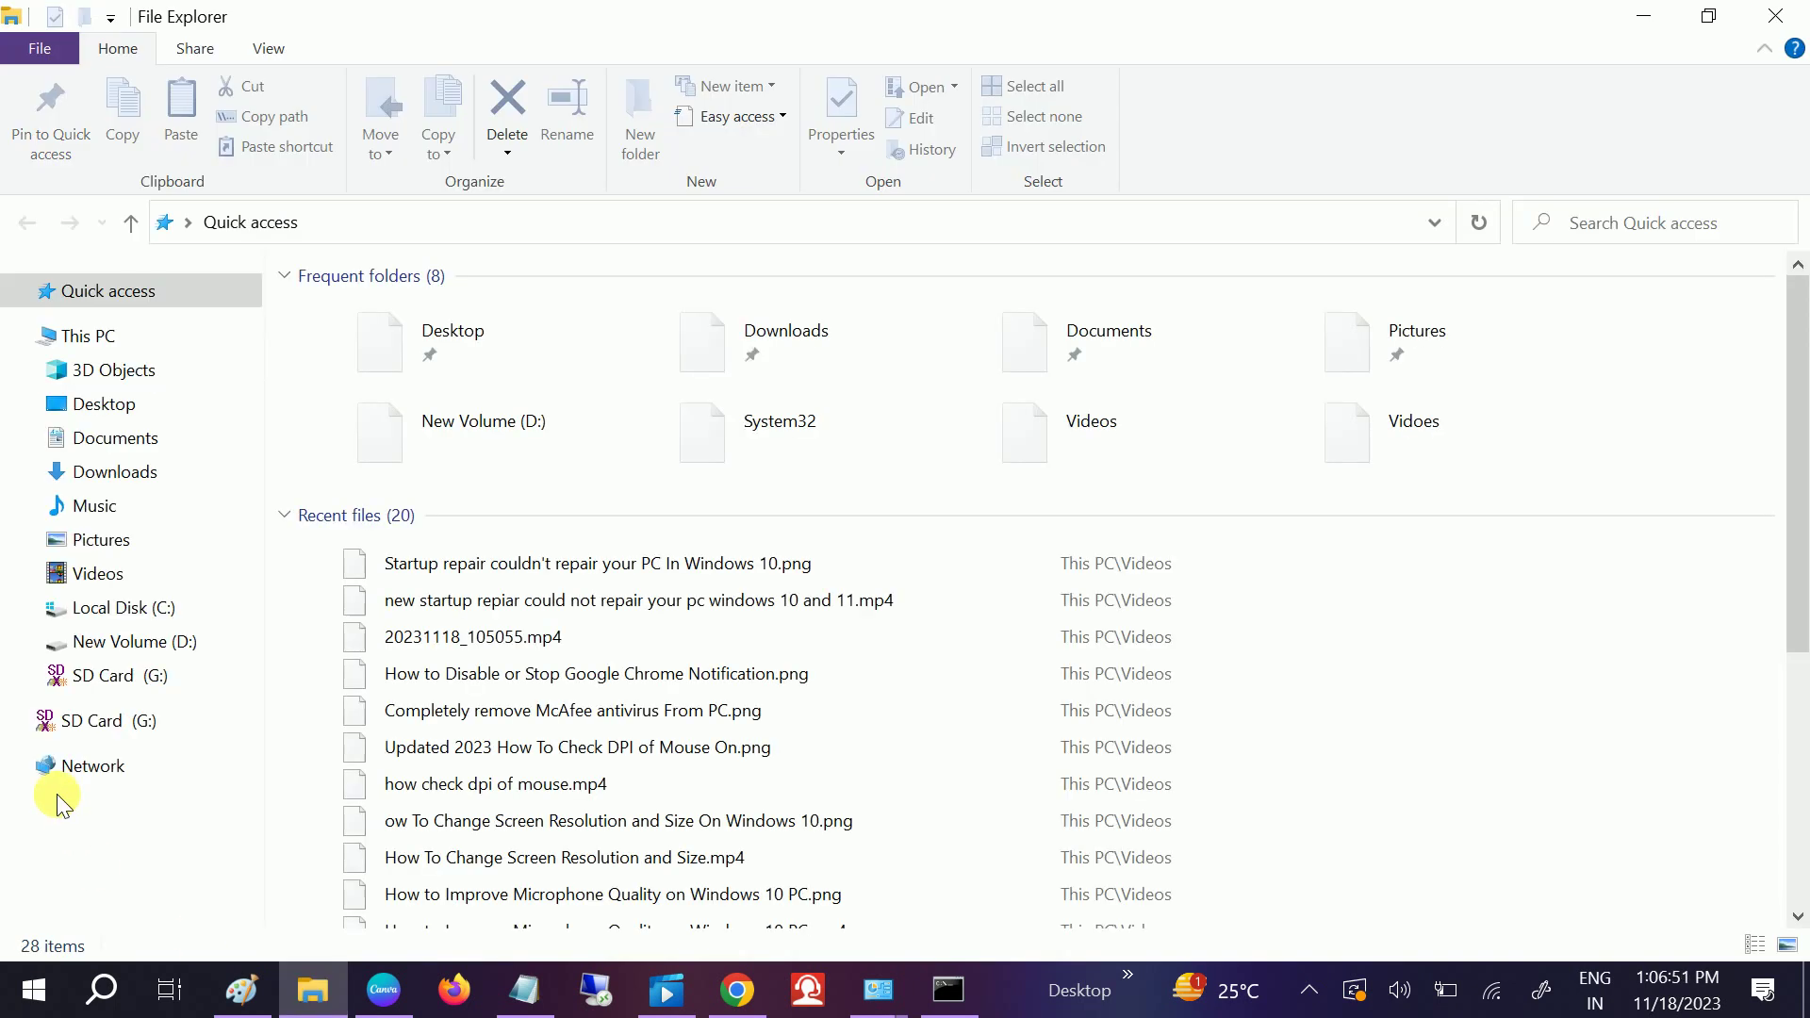
click(83, 336)
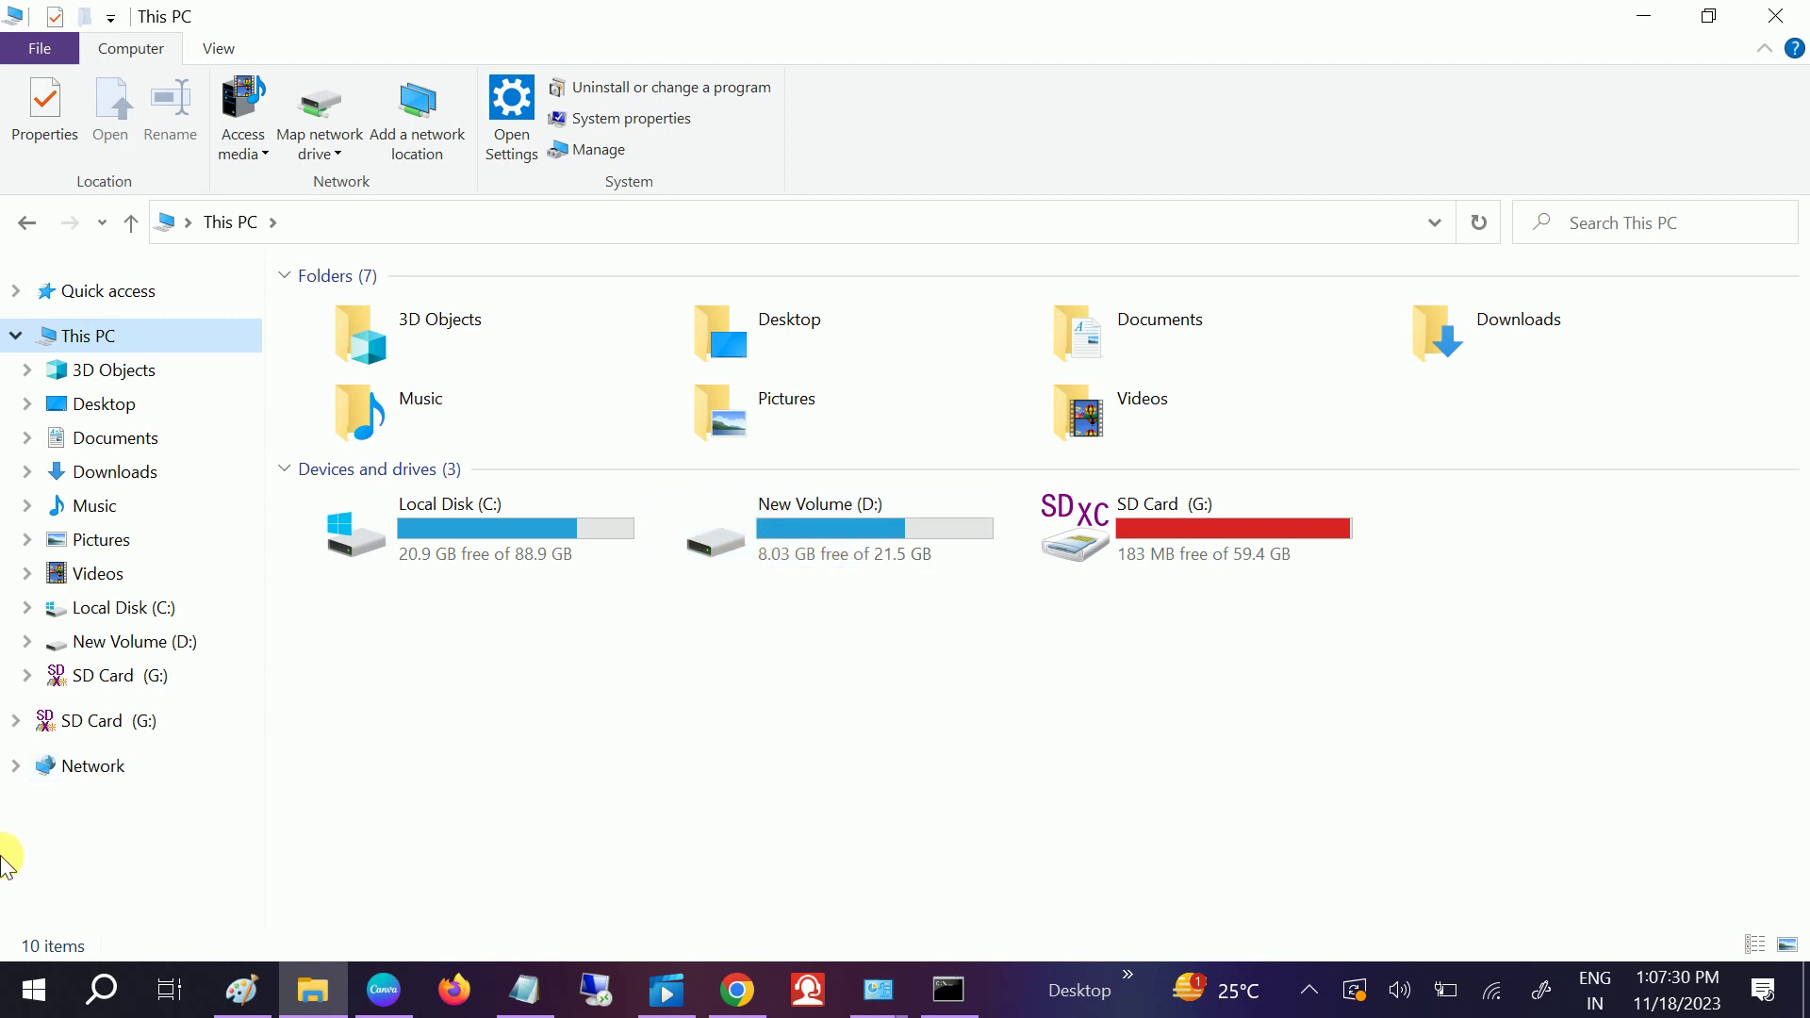
click(101, 997)
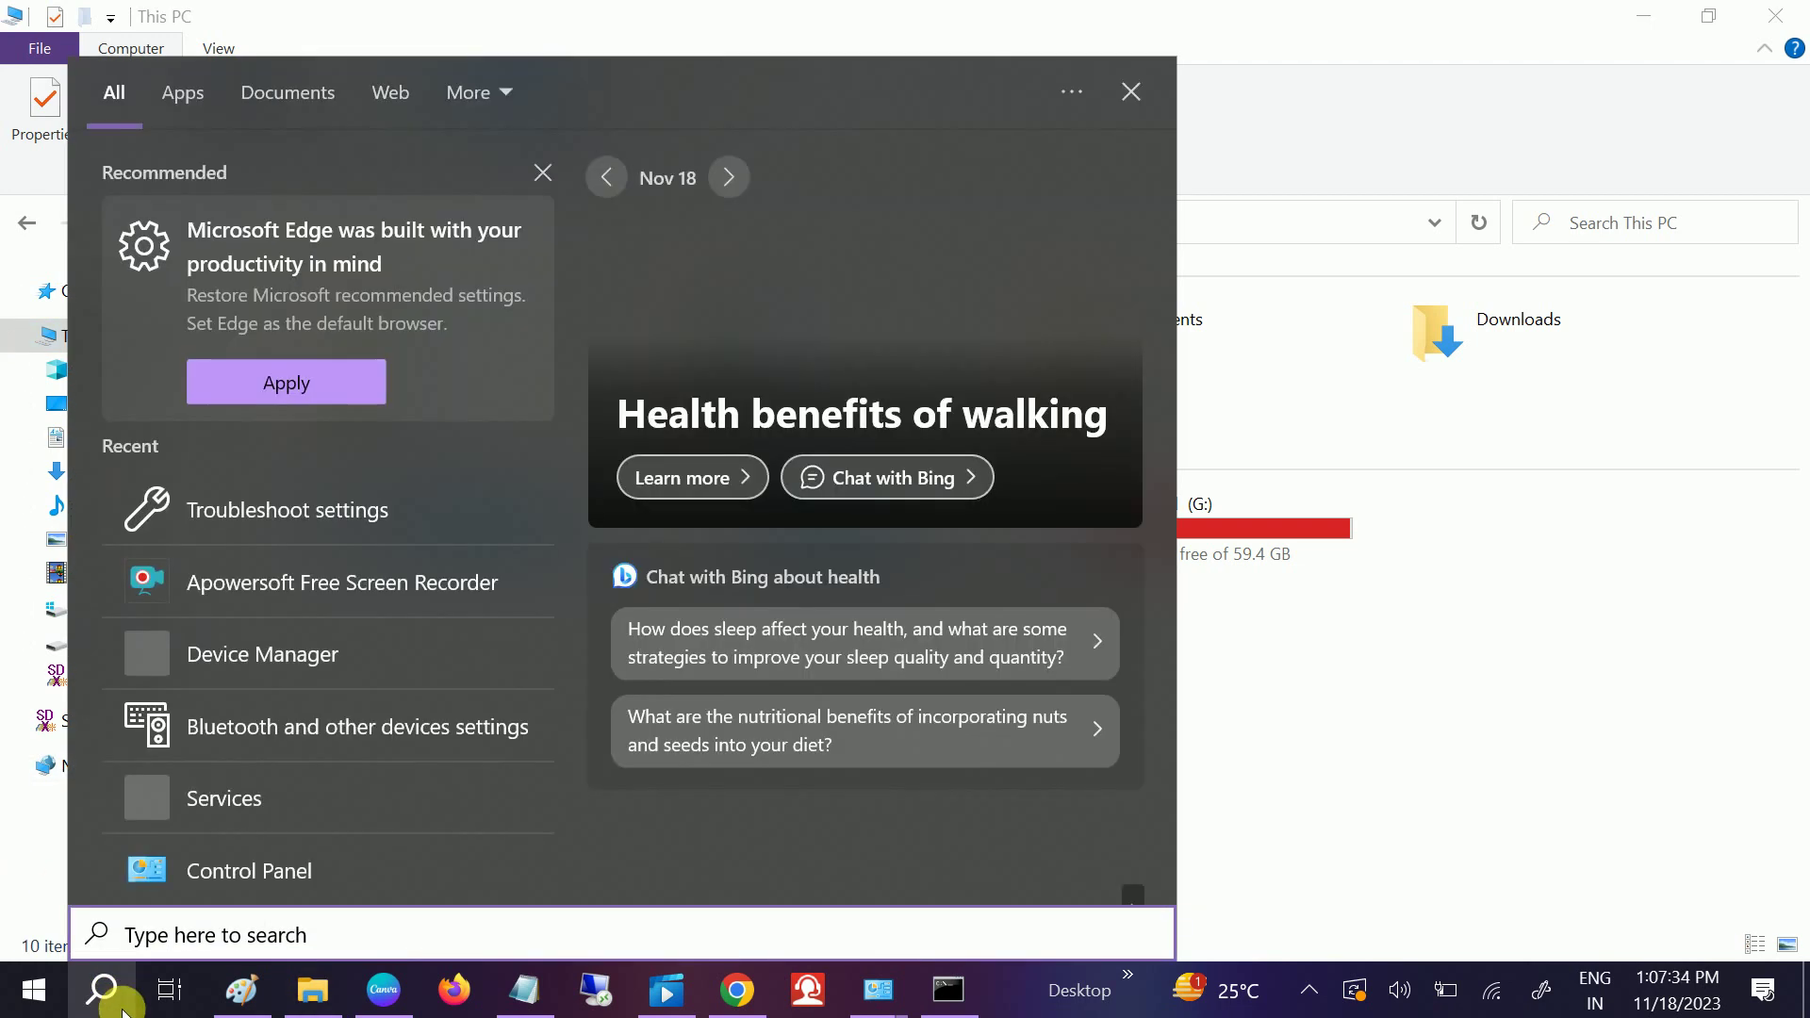
Search 'computer man' and launch Computer Management as administrator in a maximized window
text(compute)
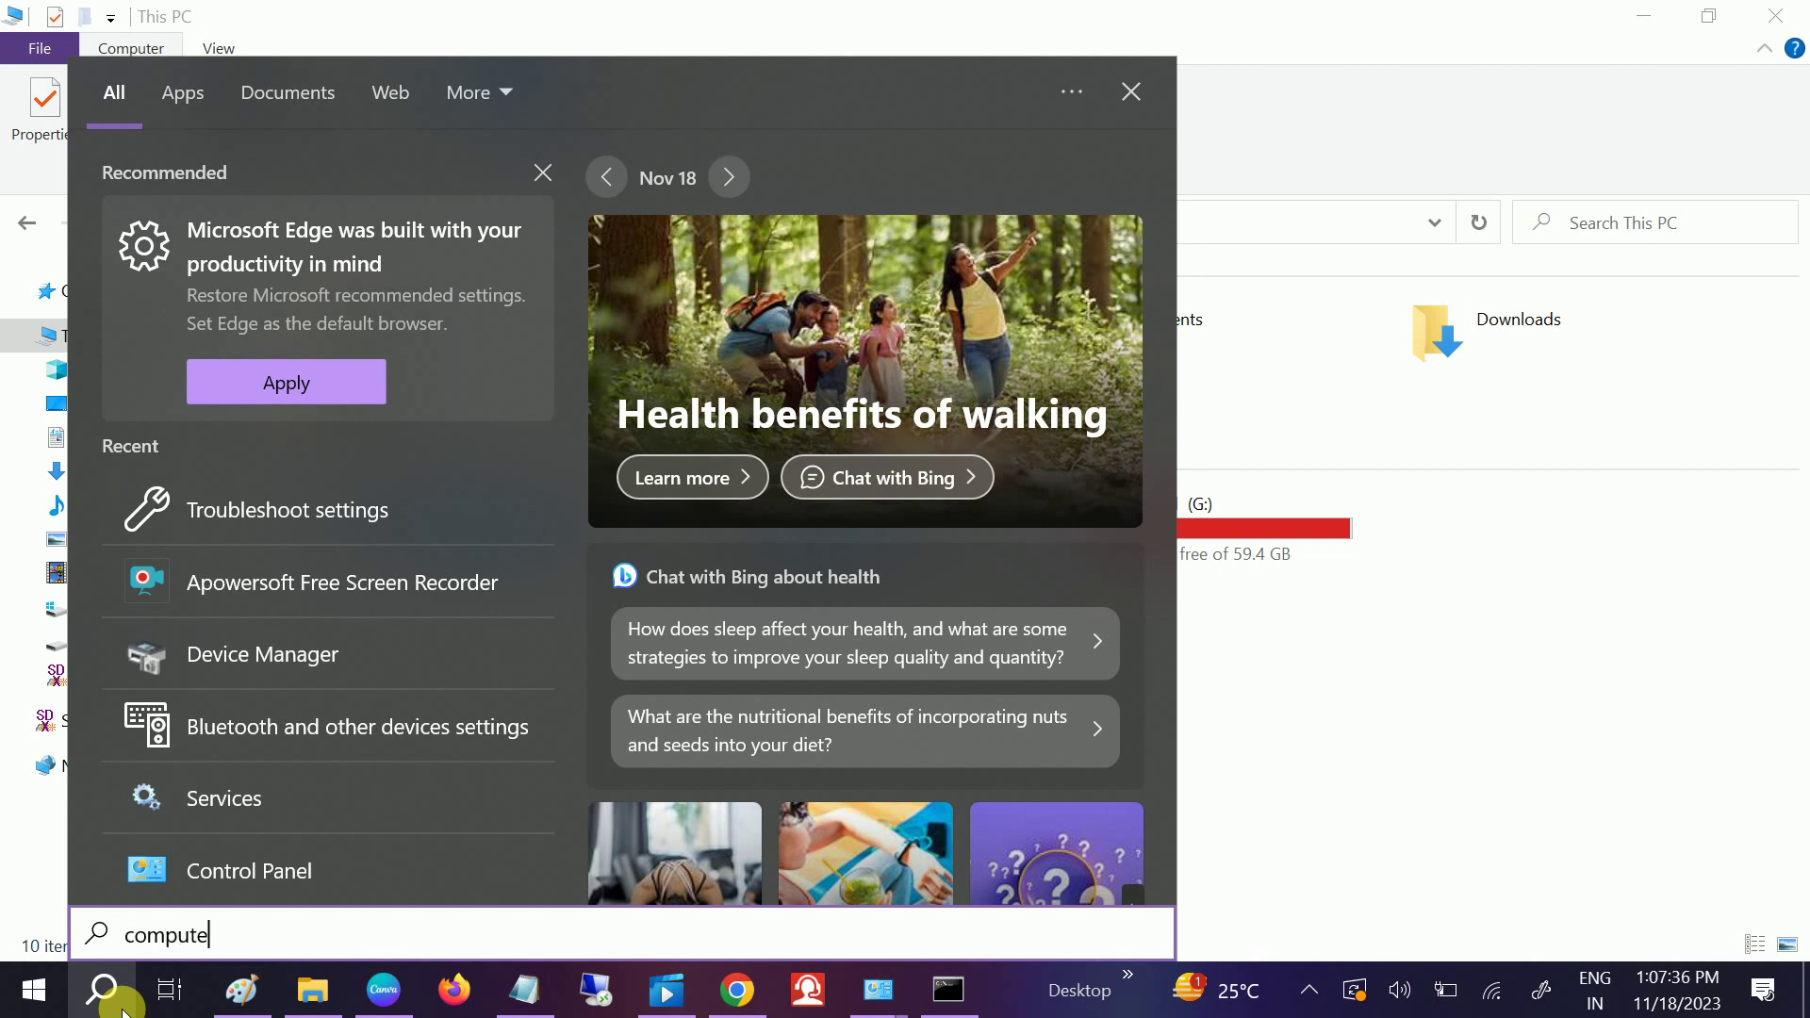
text(r man)
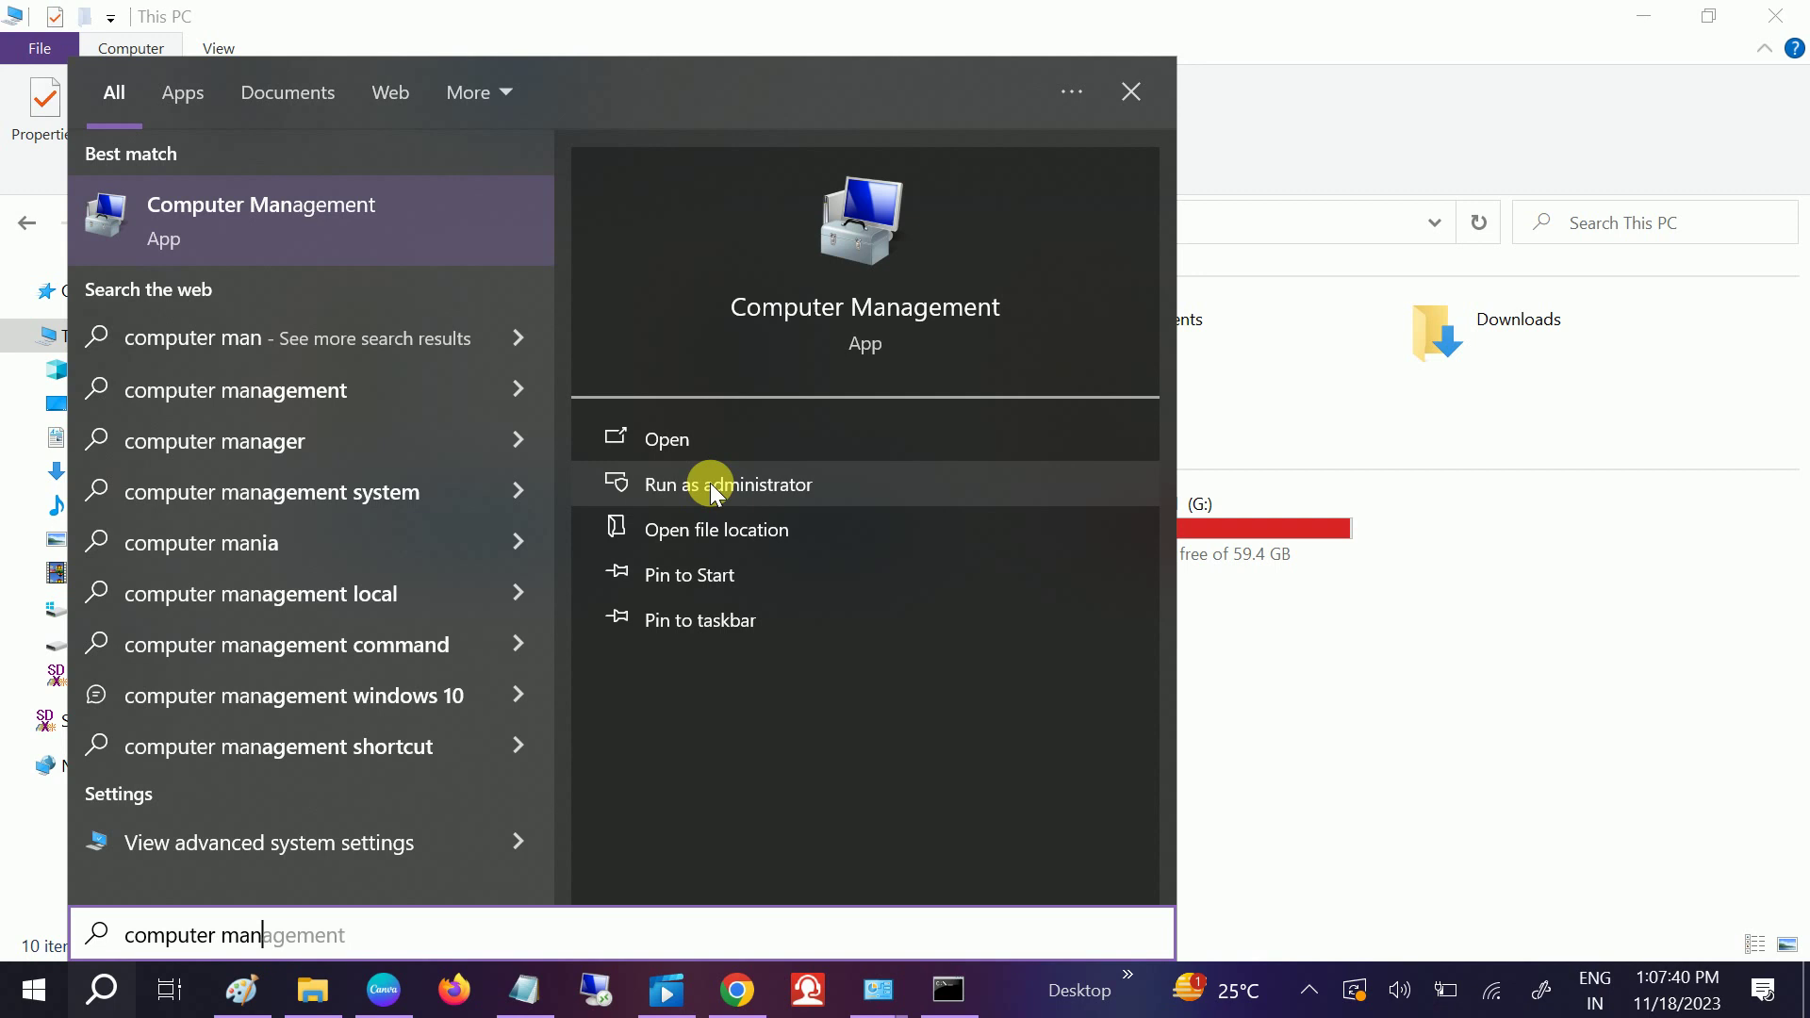
click(716, 493)
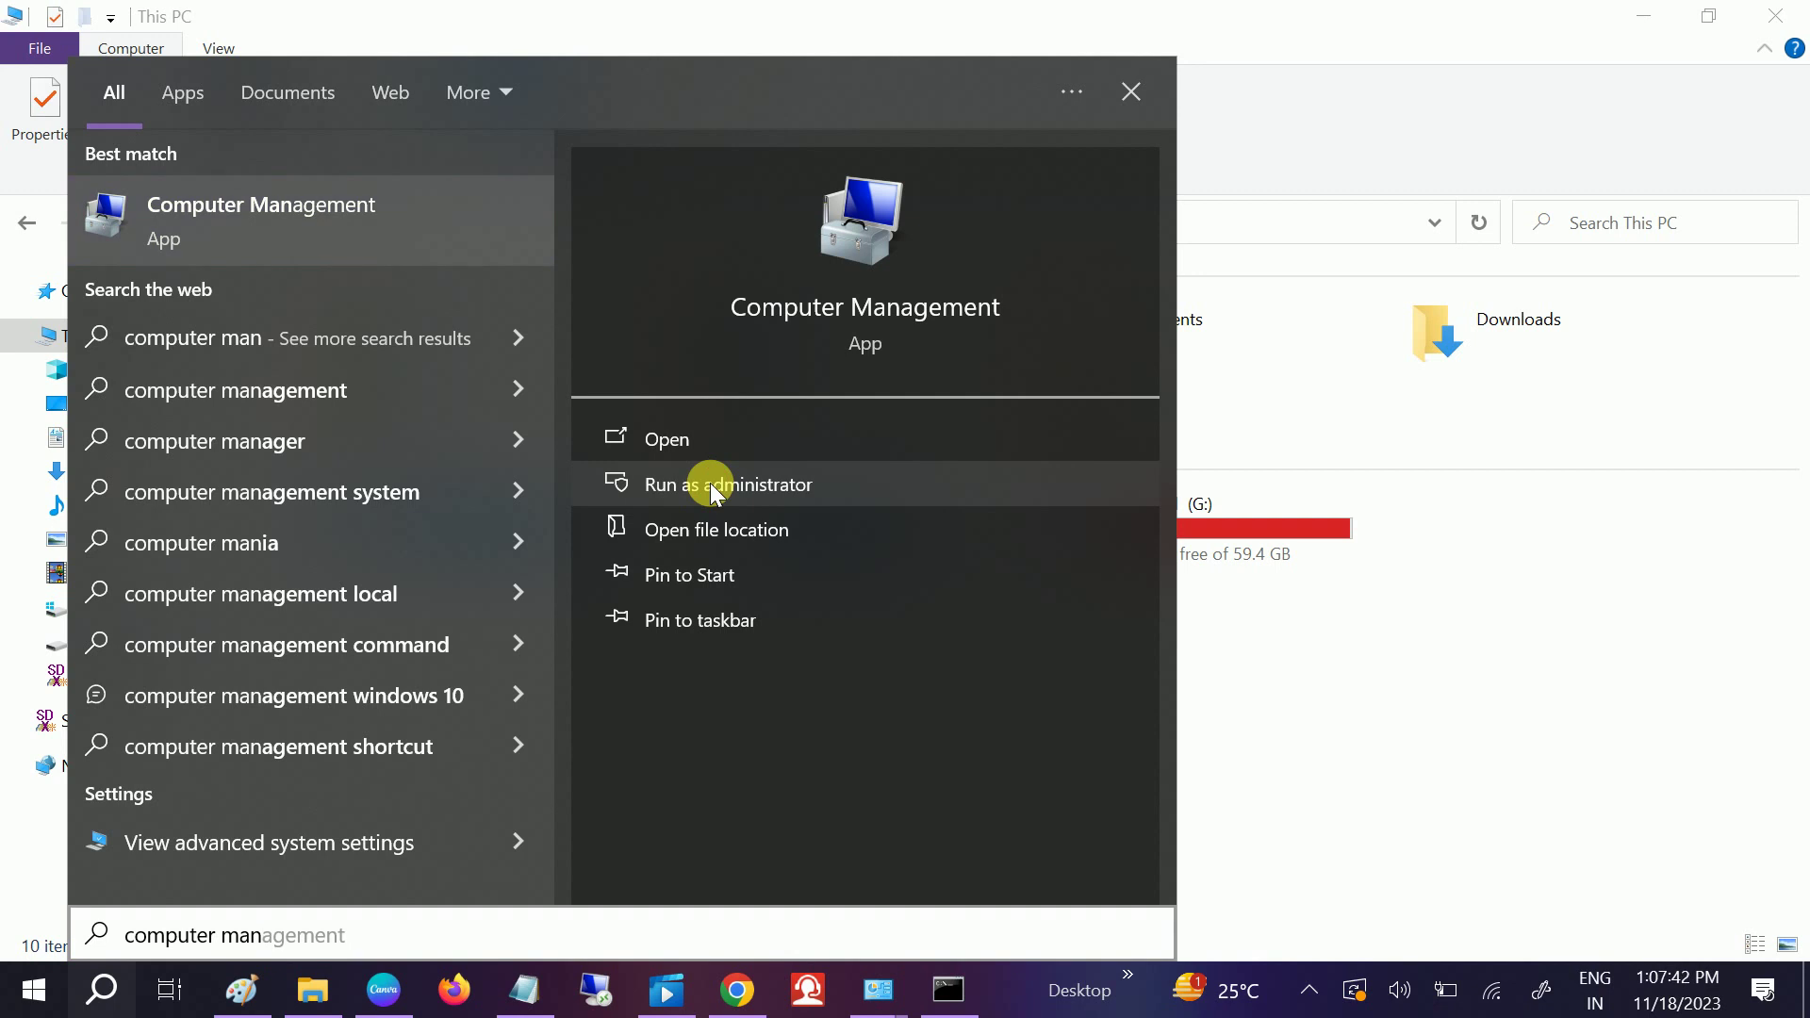
click(712, 487)
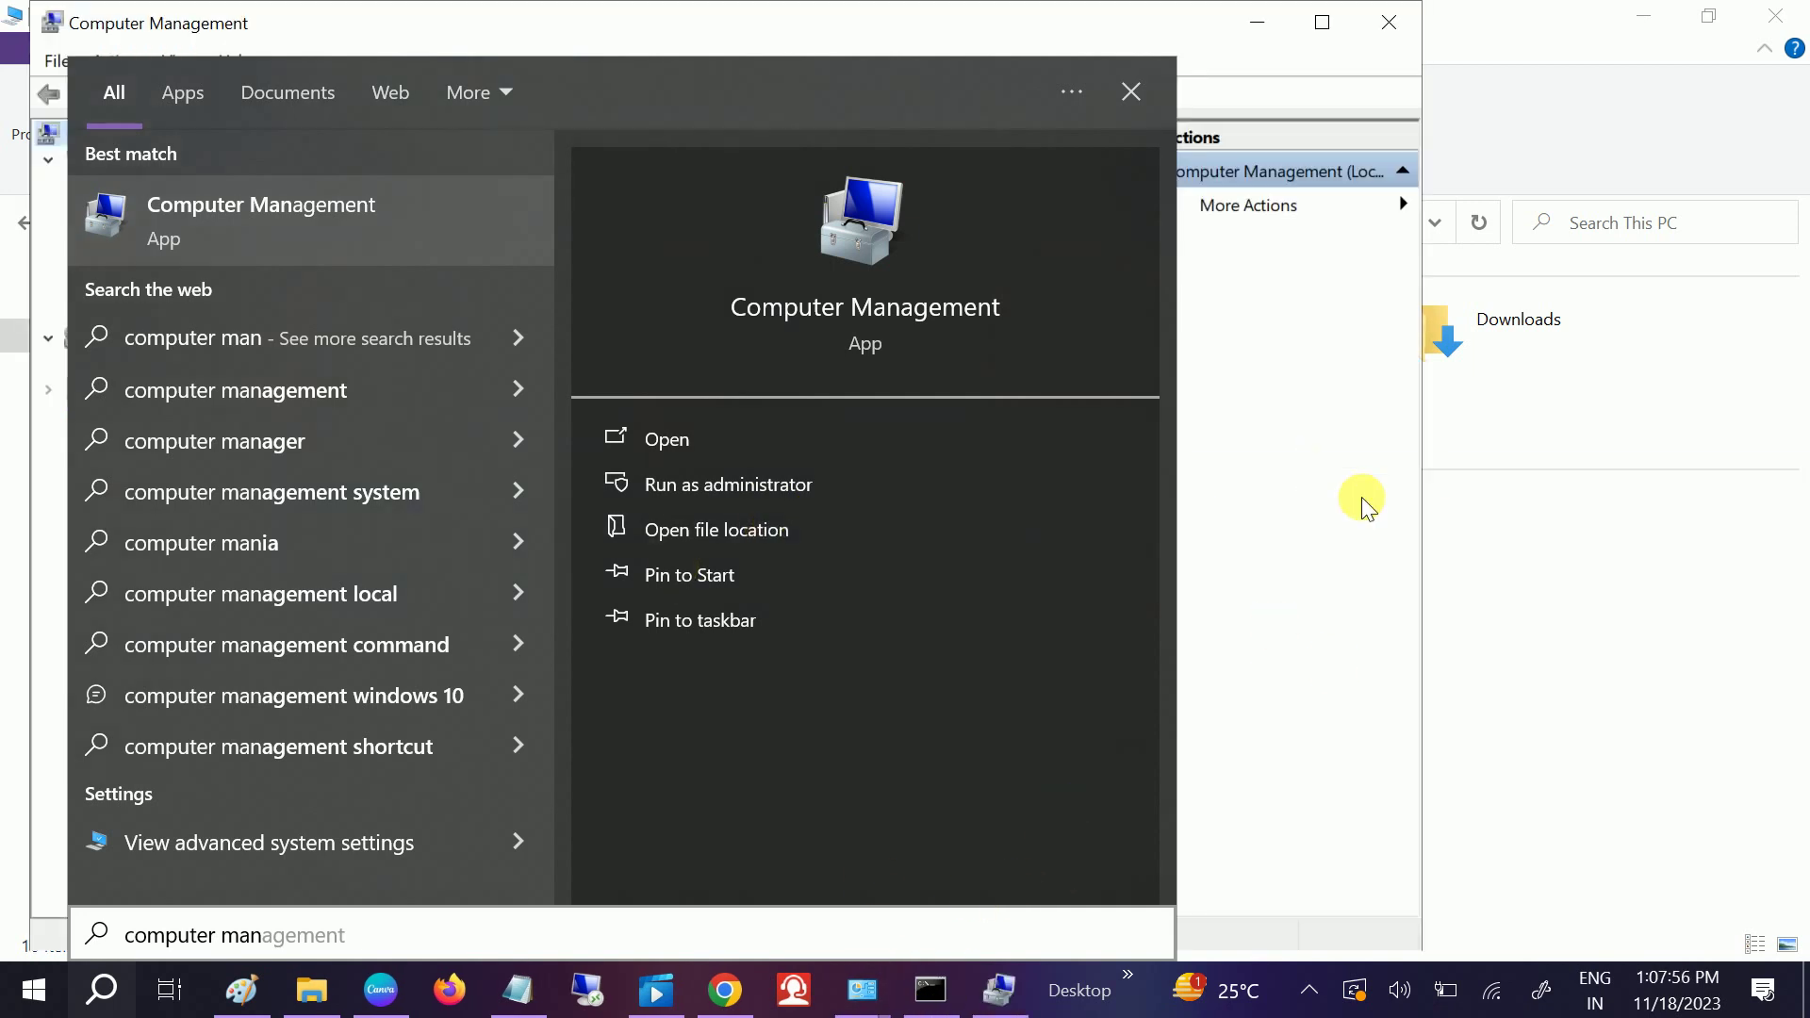
click(1326, 19)
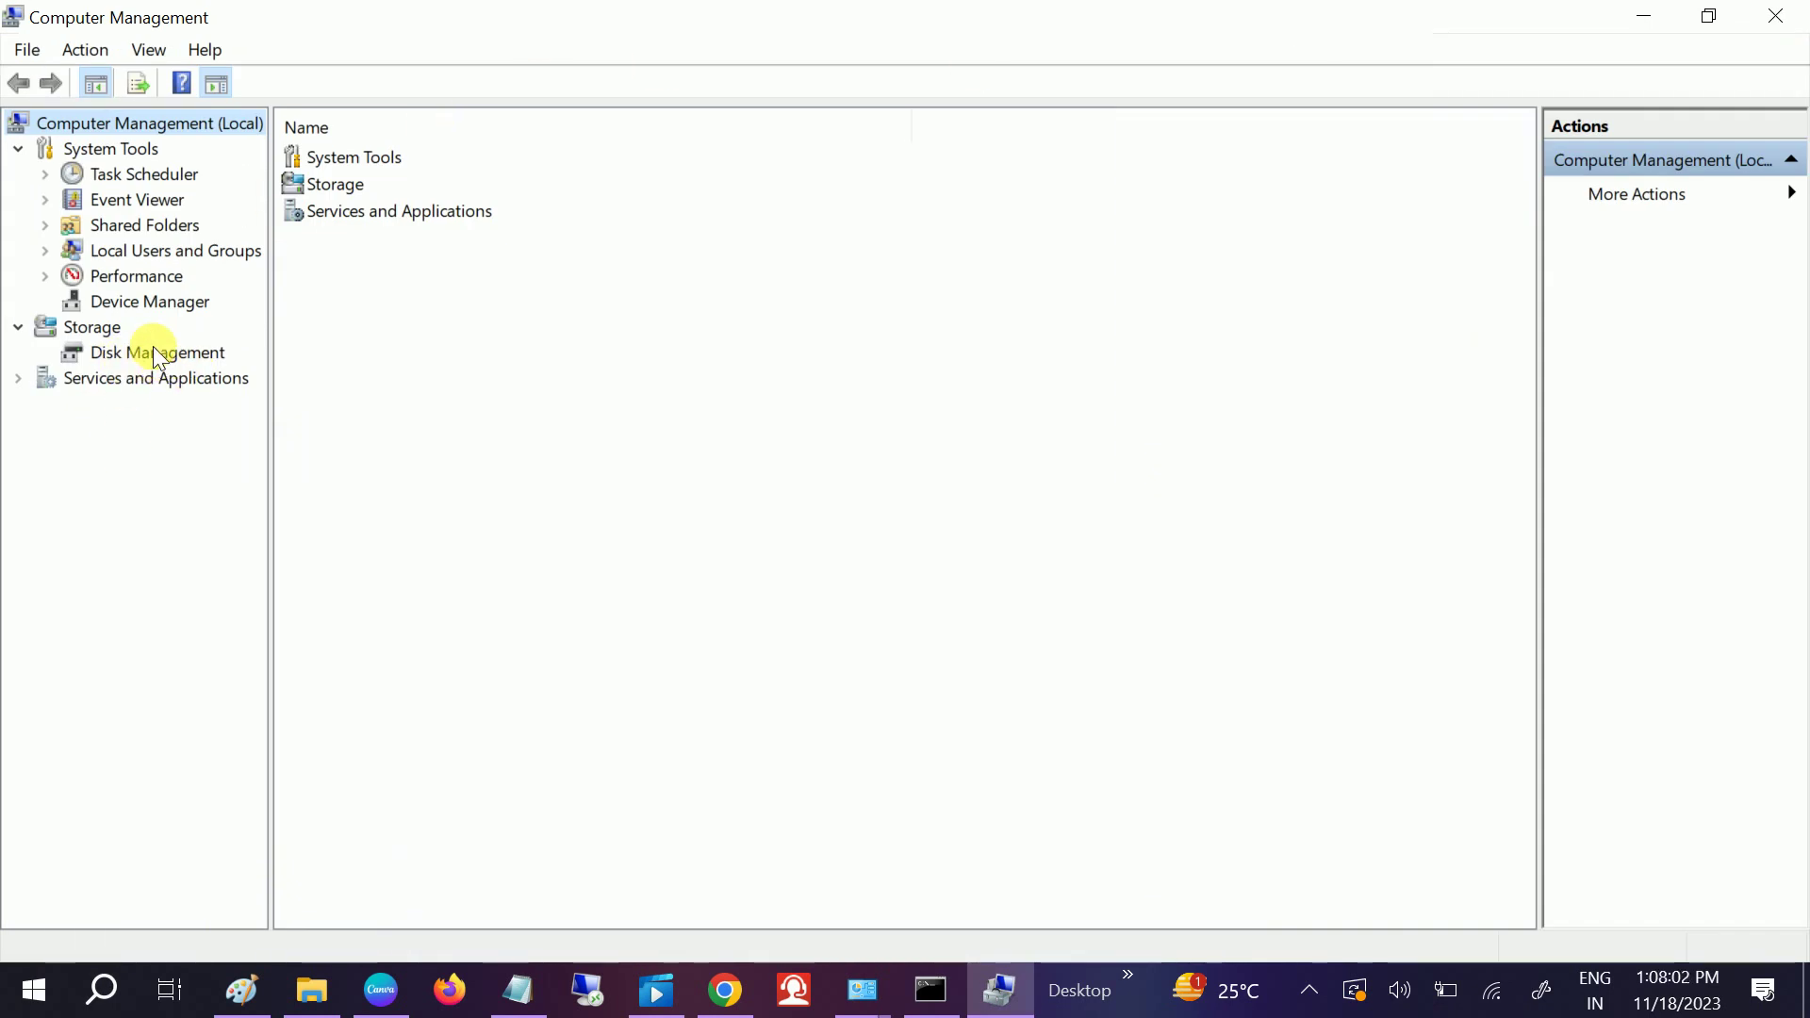
Open Disk Management and bring up actions for Disk 1's 16 MB unallocated space
click(113, 352)
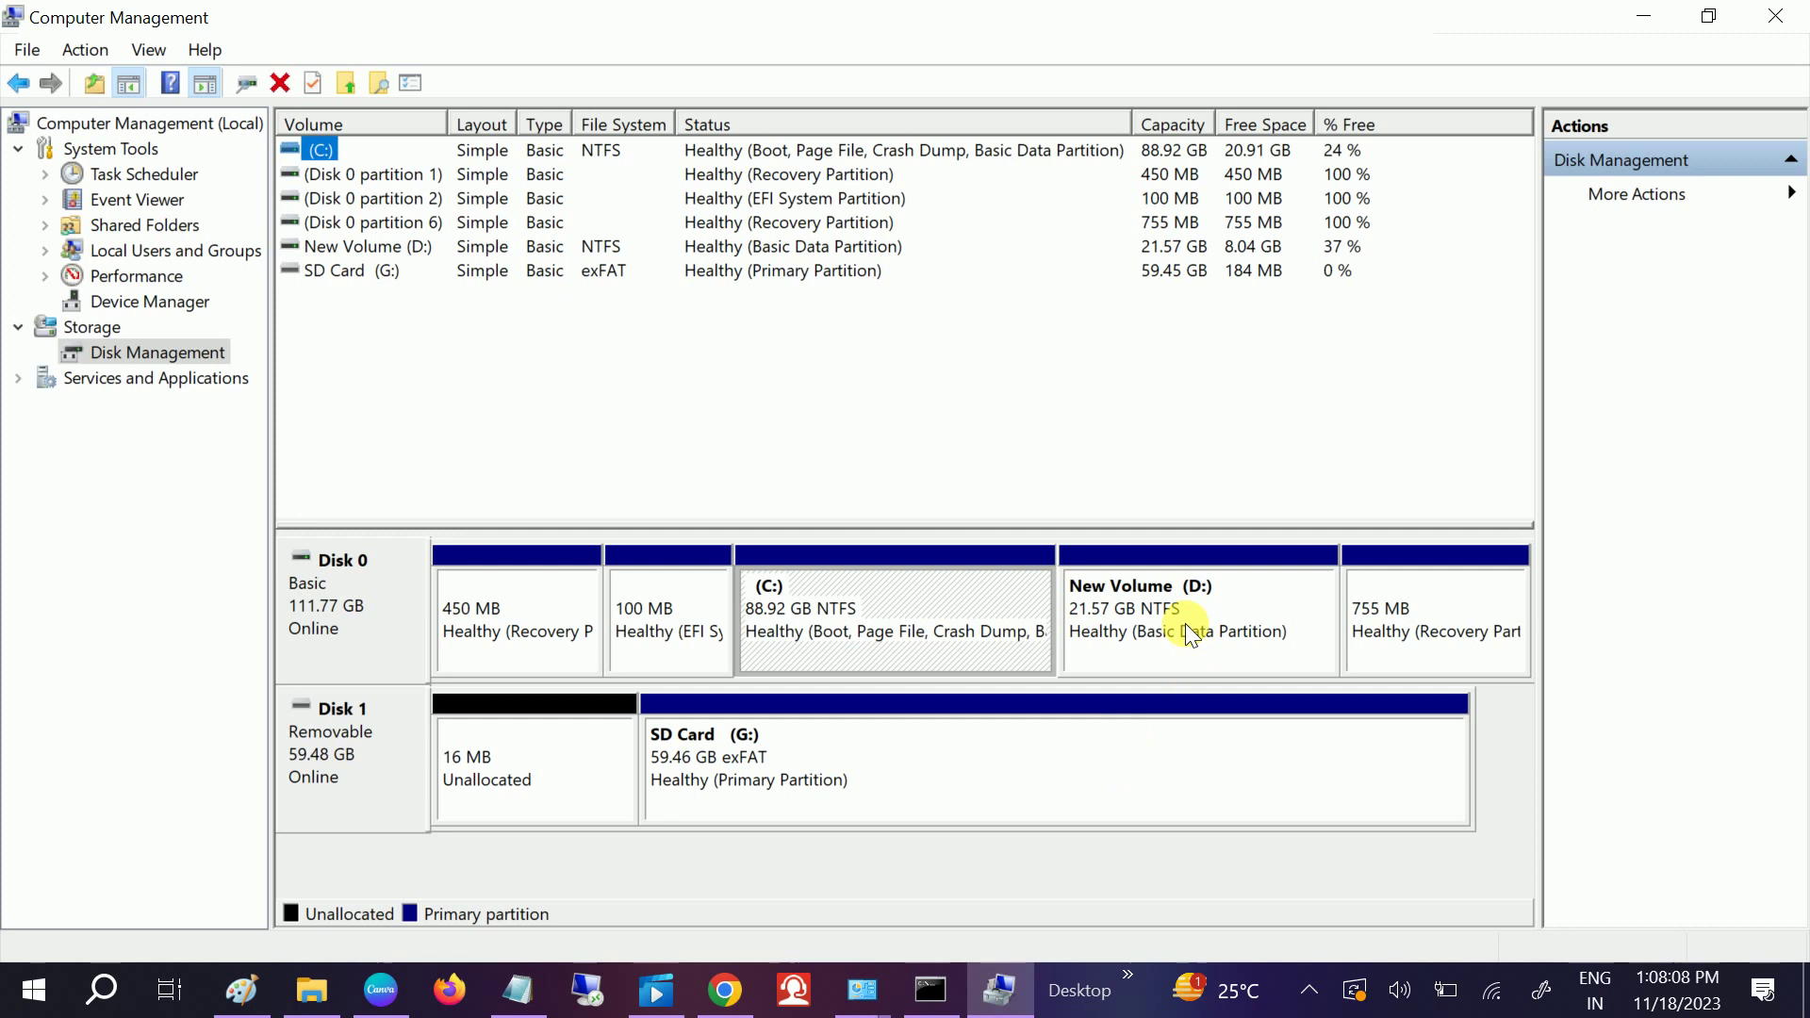
click(531, 759)
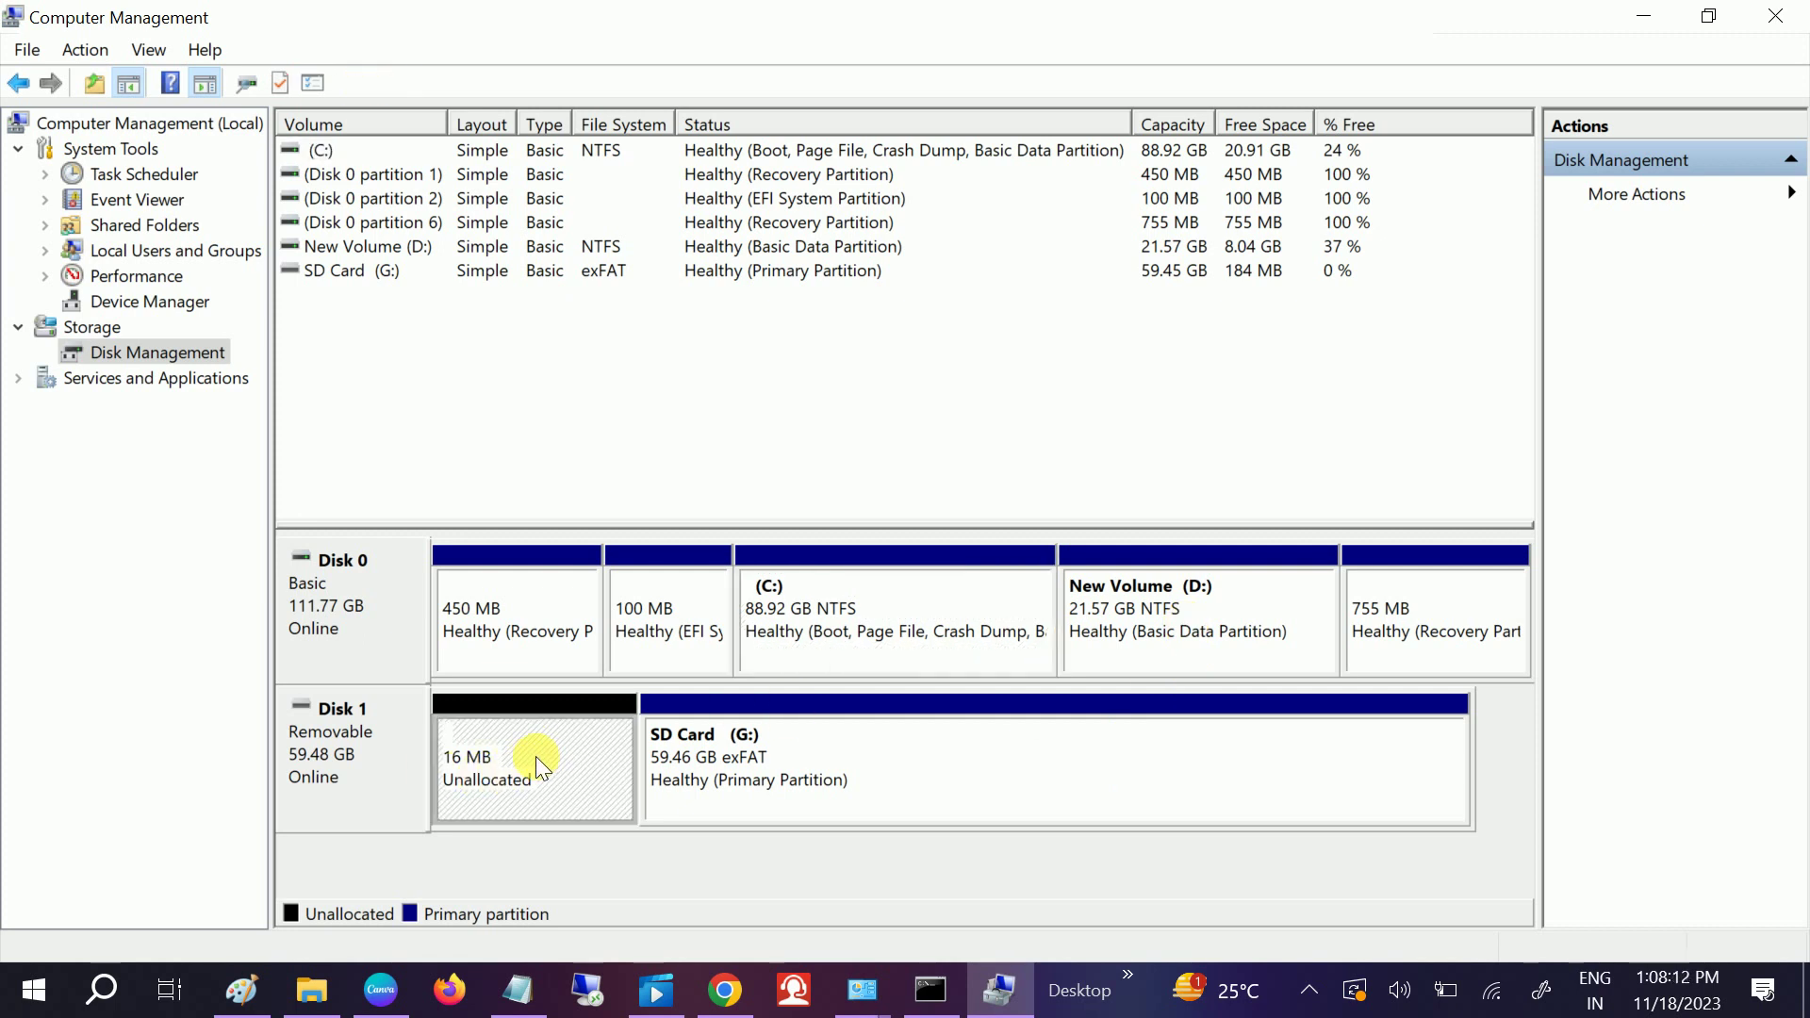
right_click(535, 756)
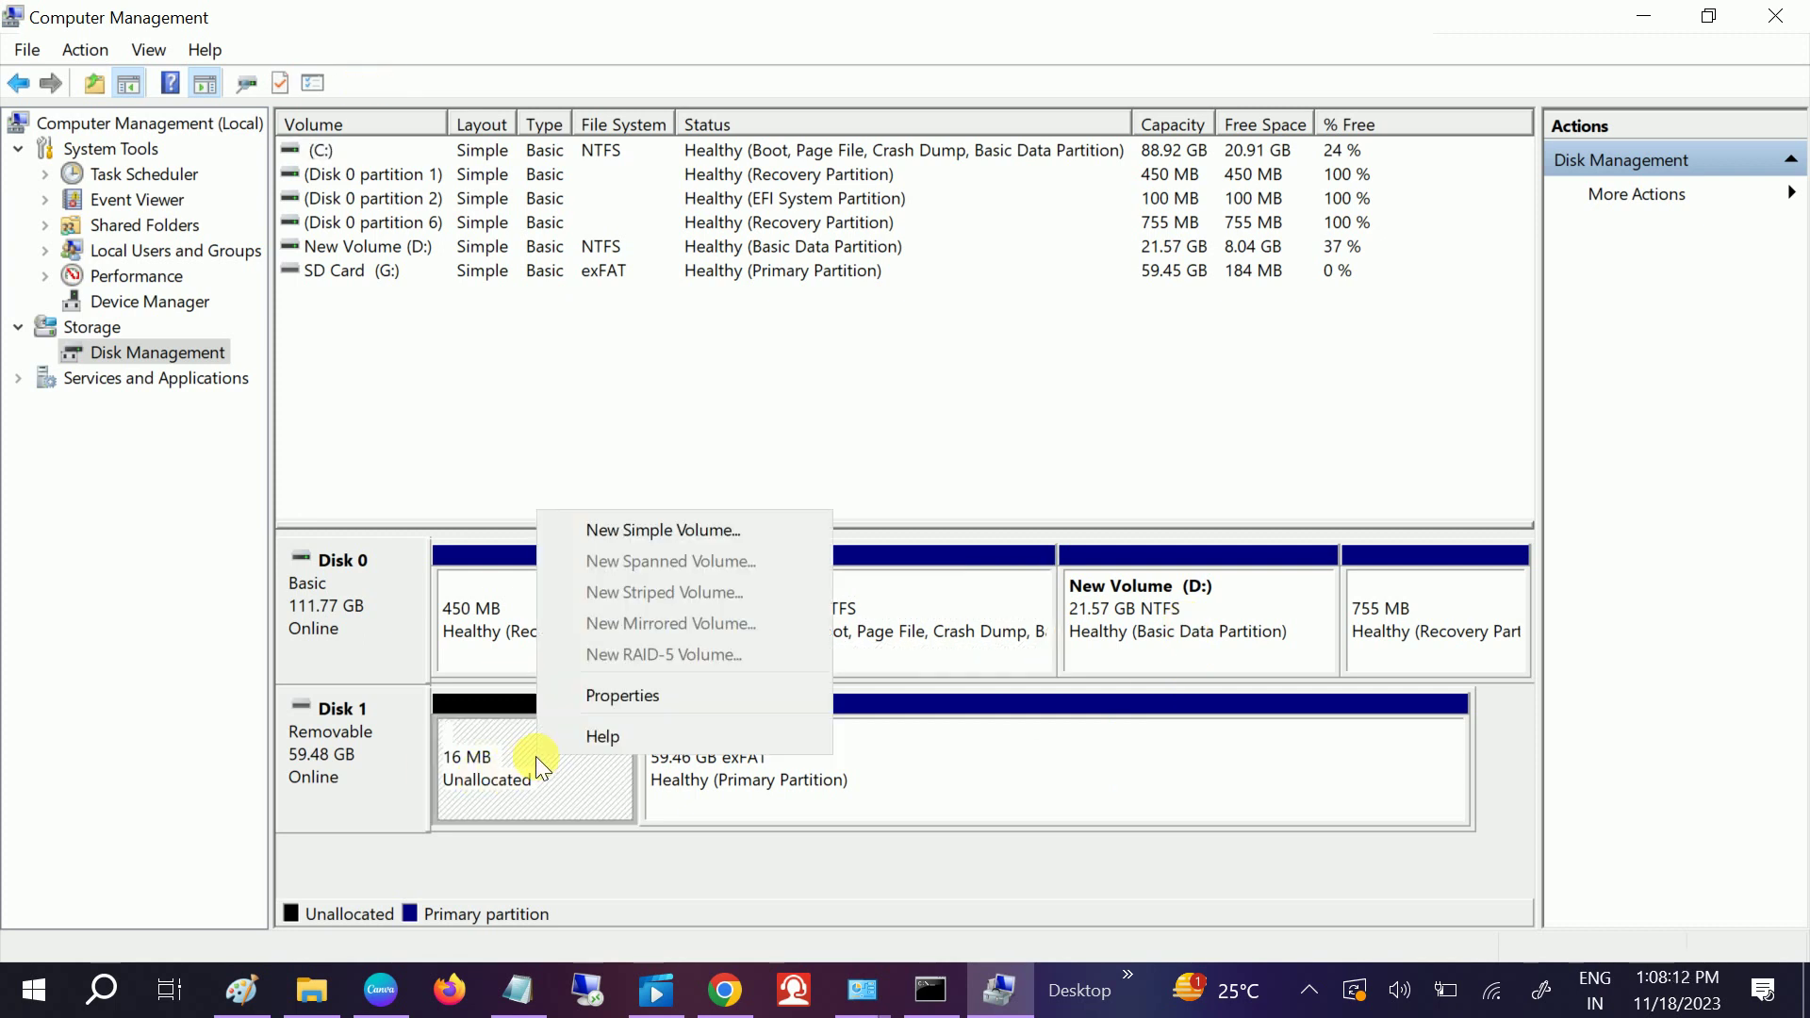
Create a 14 MB simple volume with drive letter E, NTFS, labelled New Volume
click(708, 537)
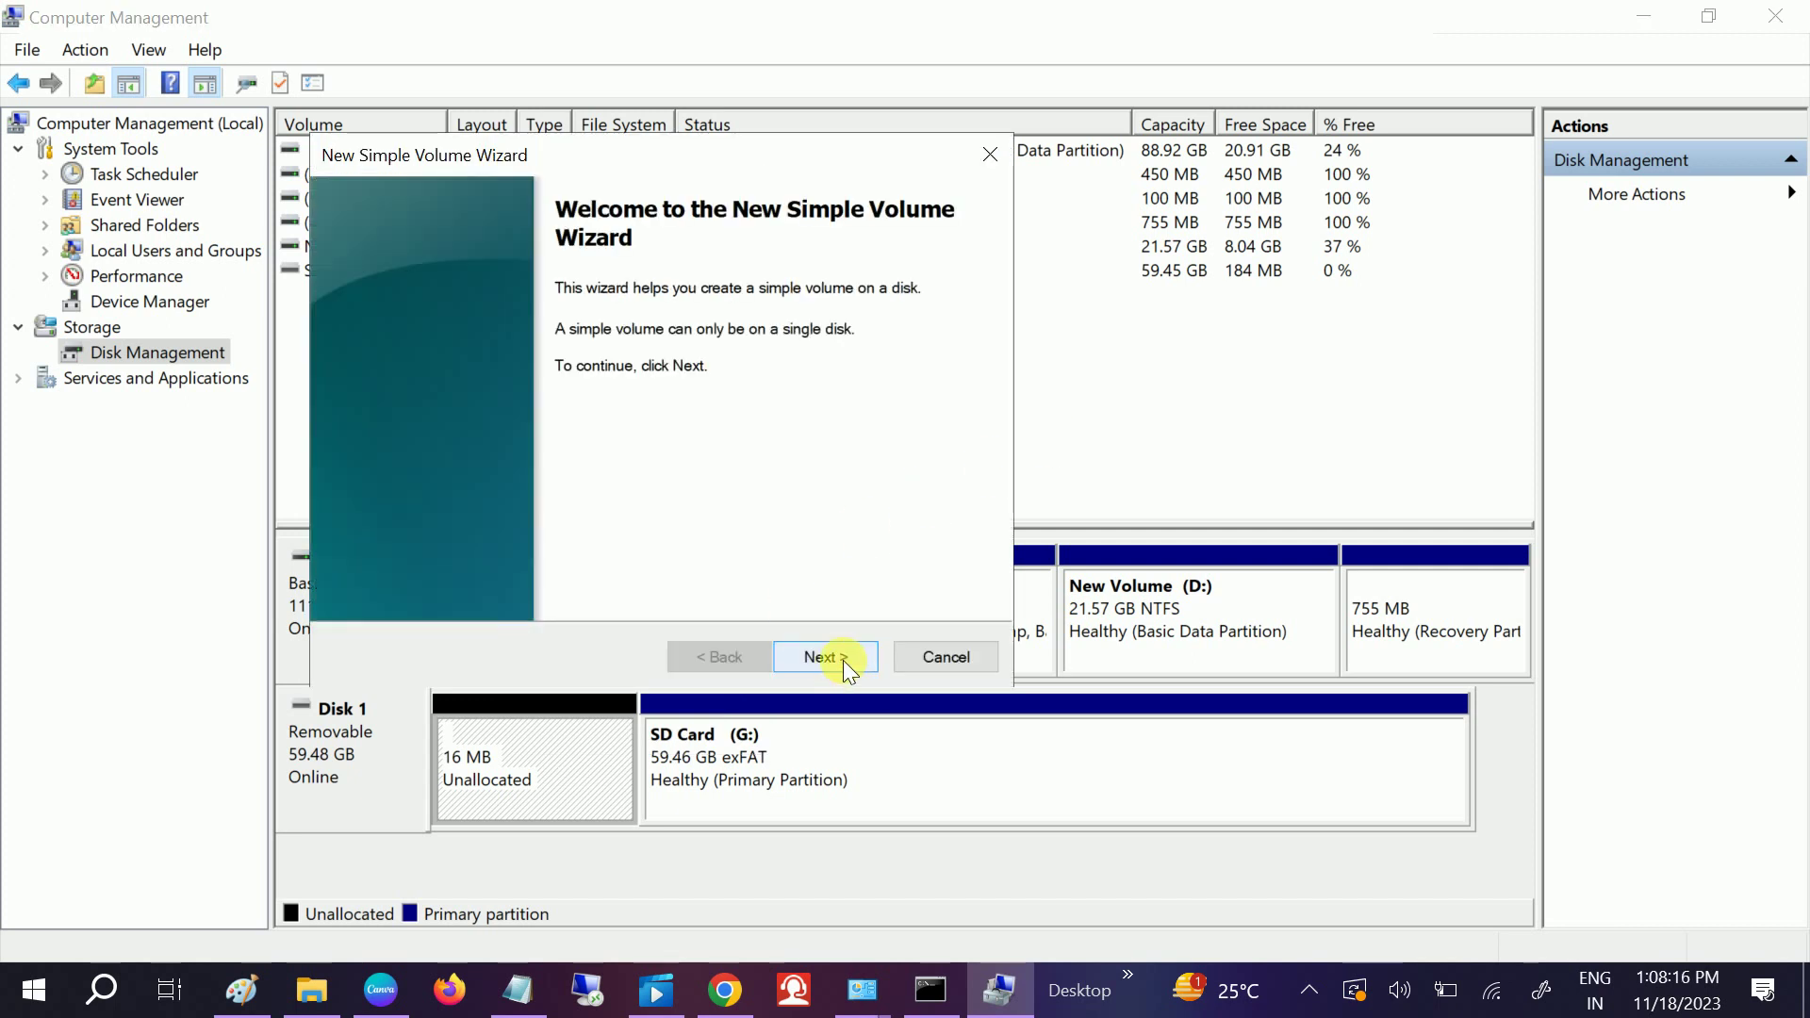
click(840, 656)
click(828, 651)
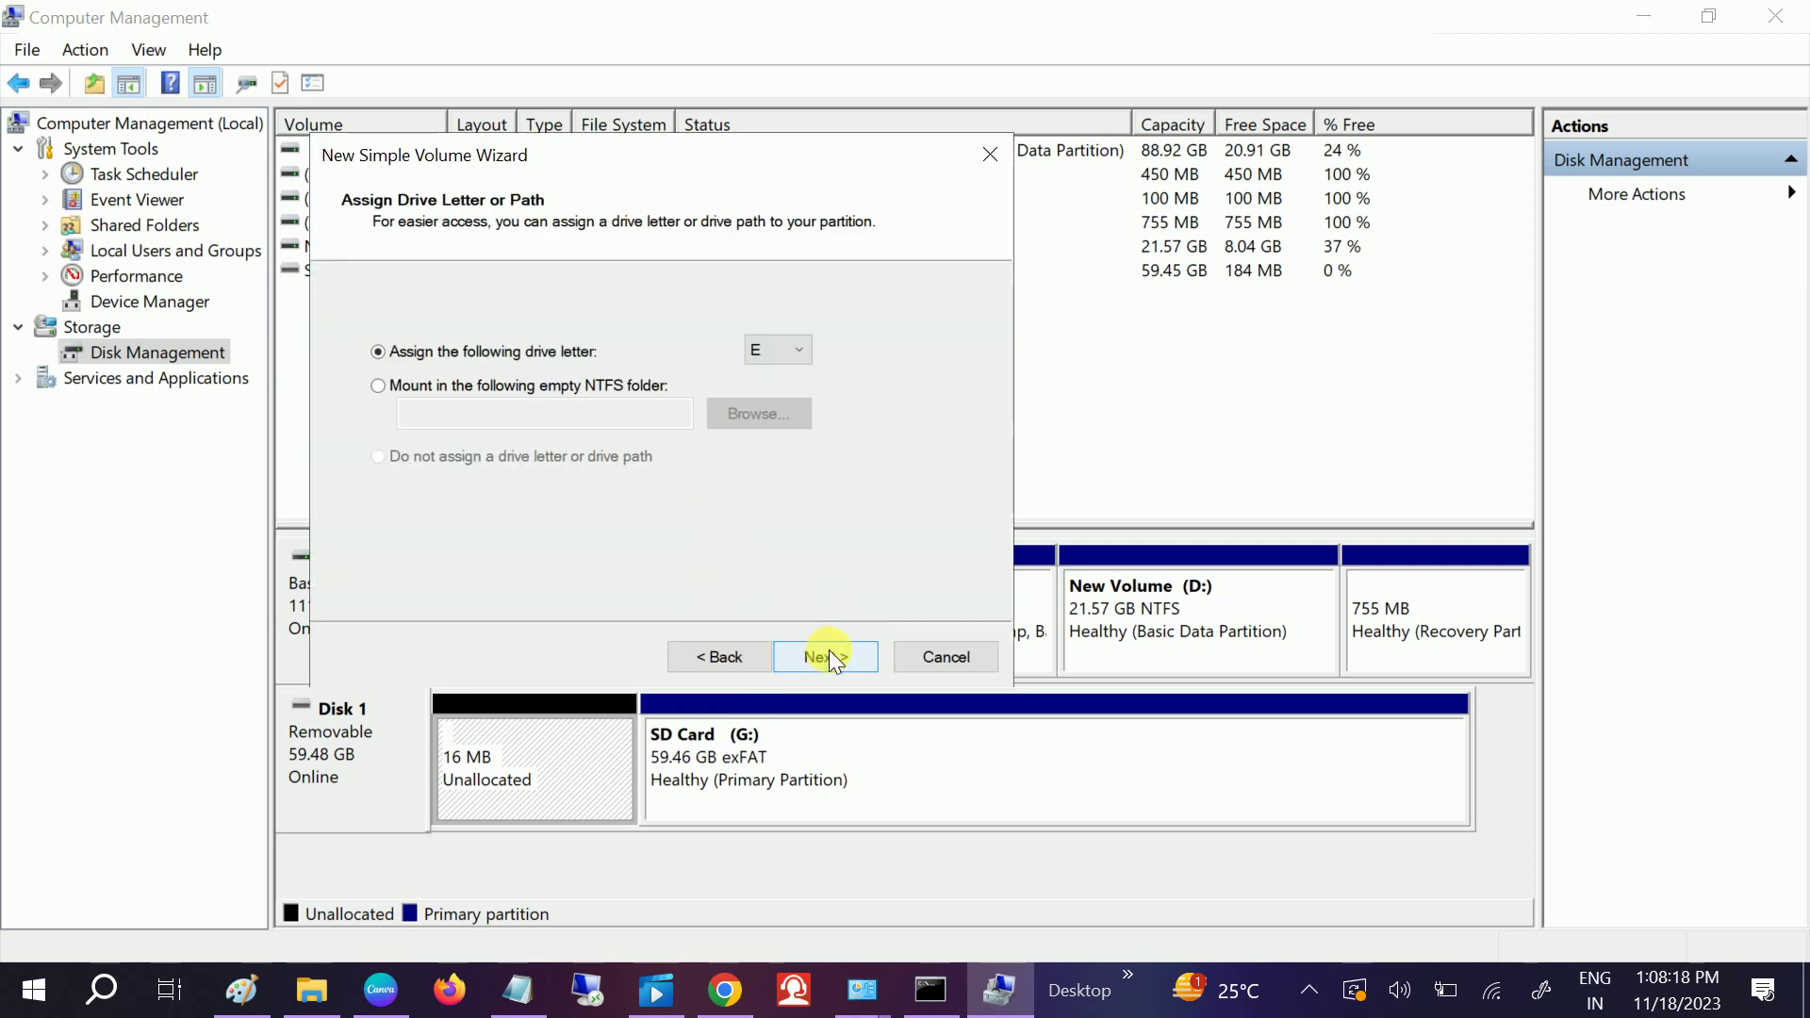
click(783, 355)
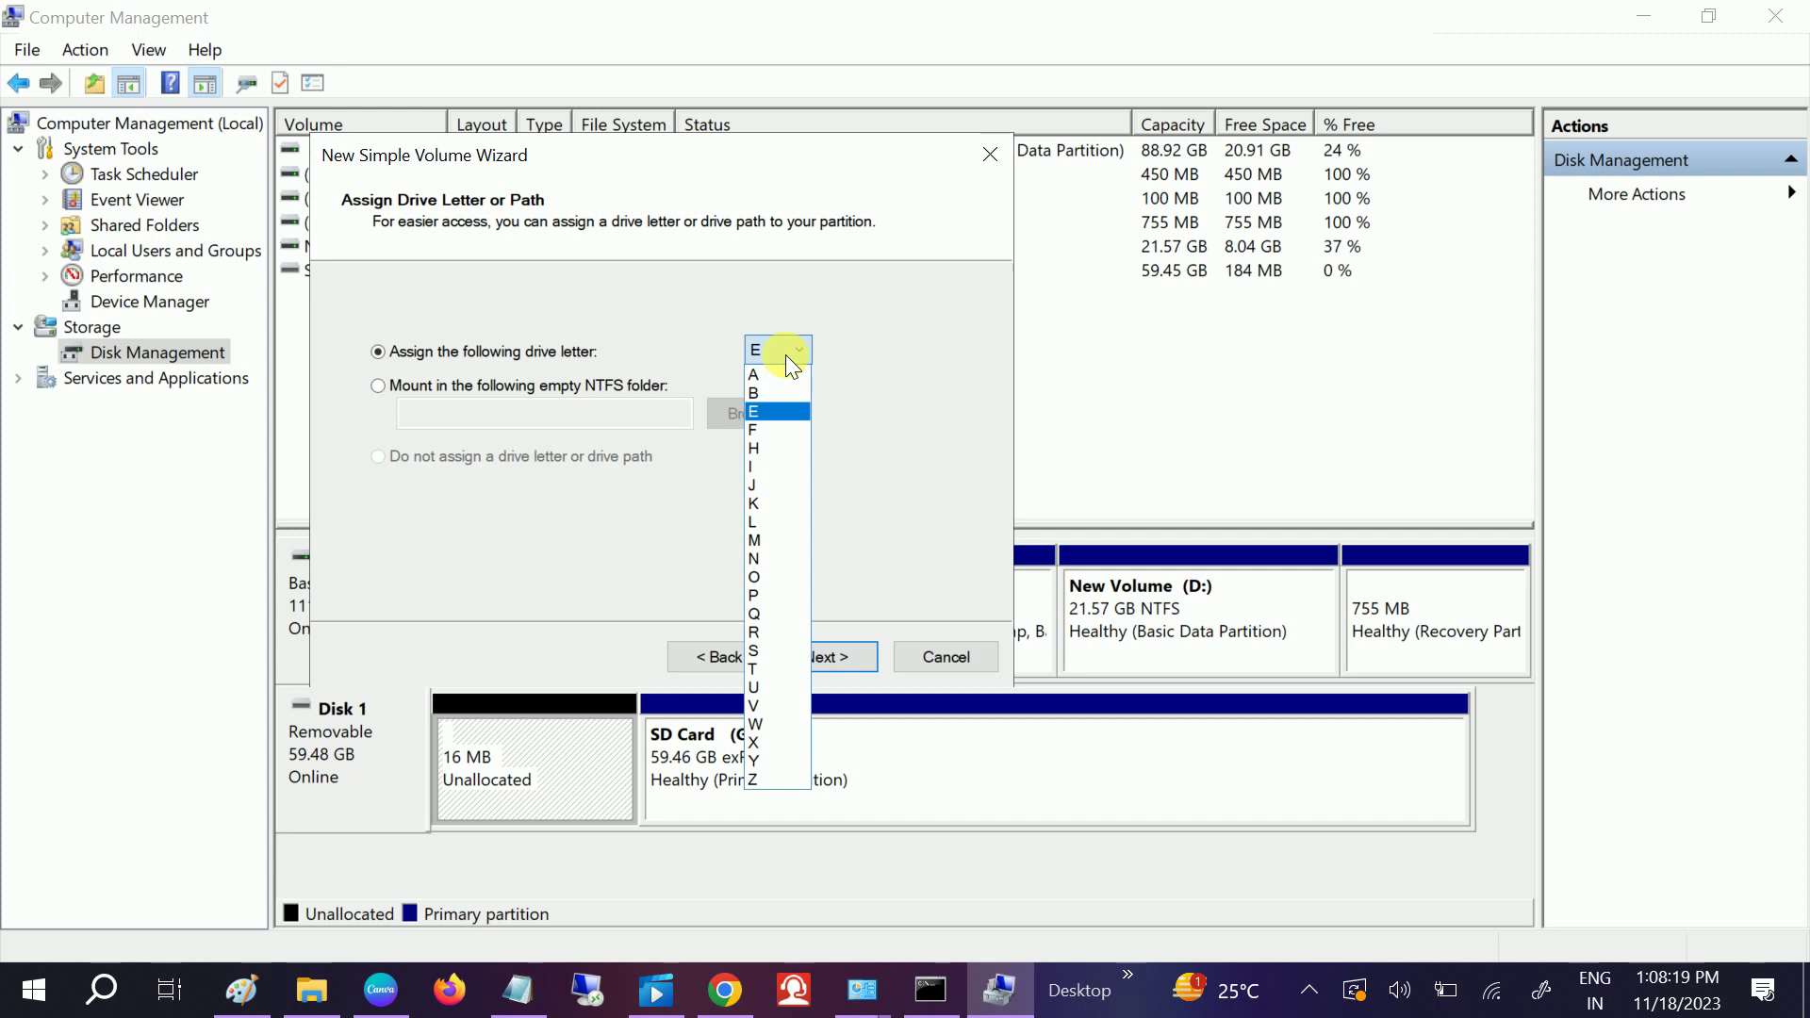
click(765, 413)
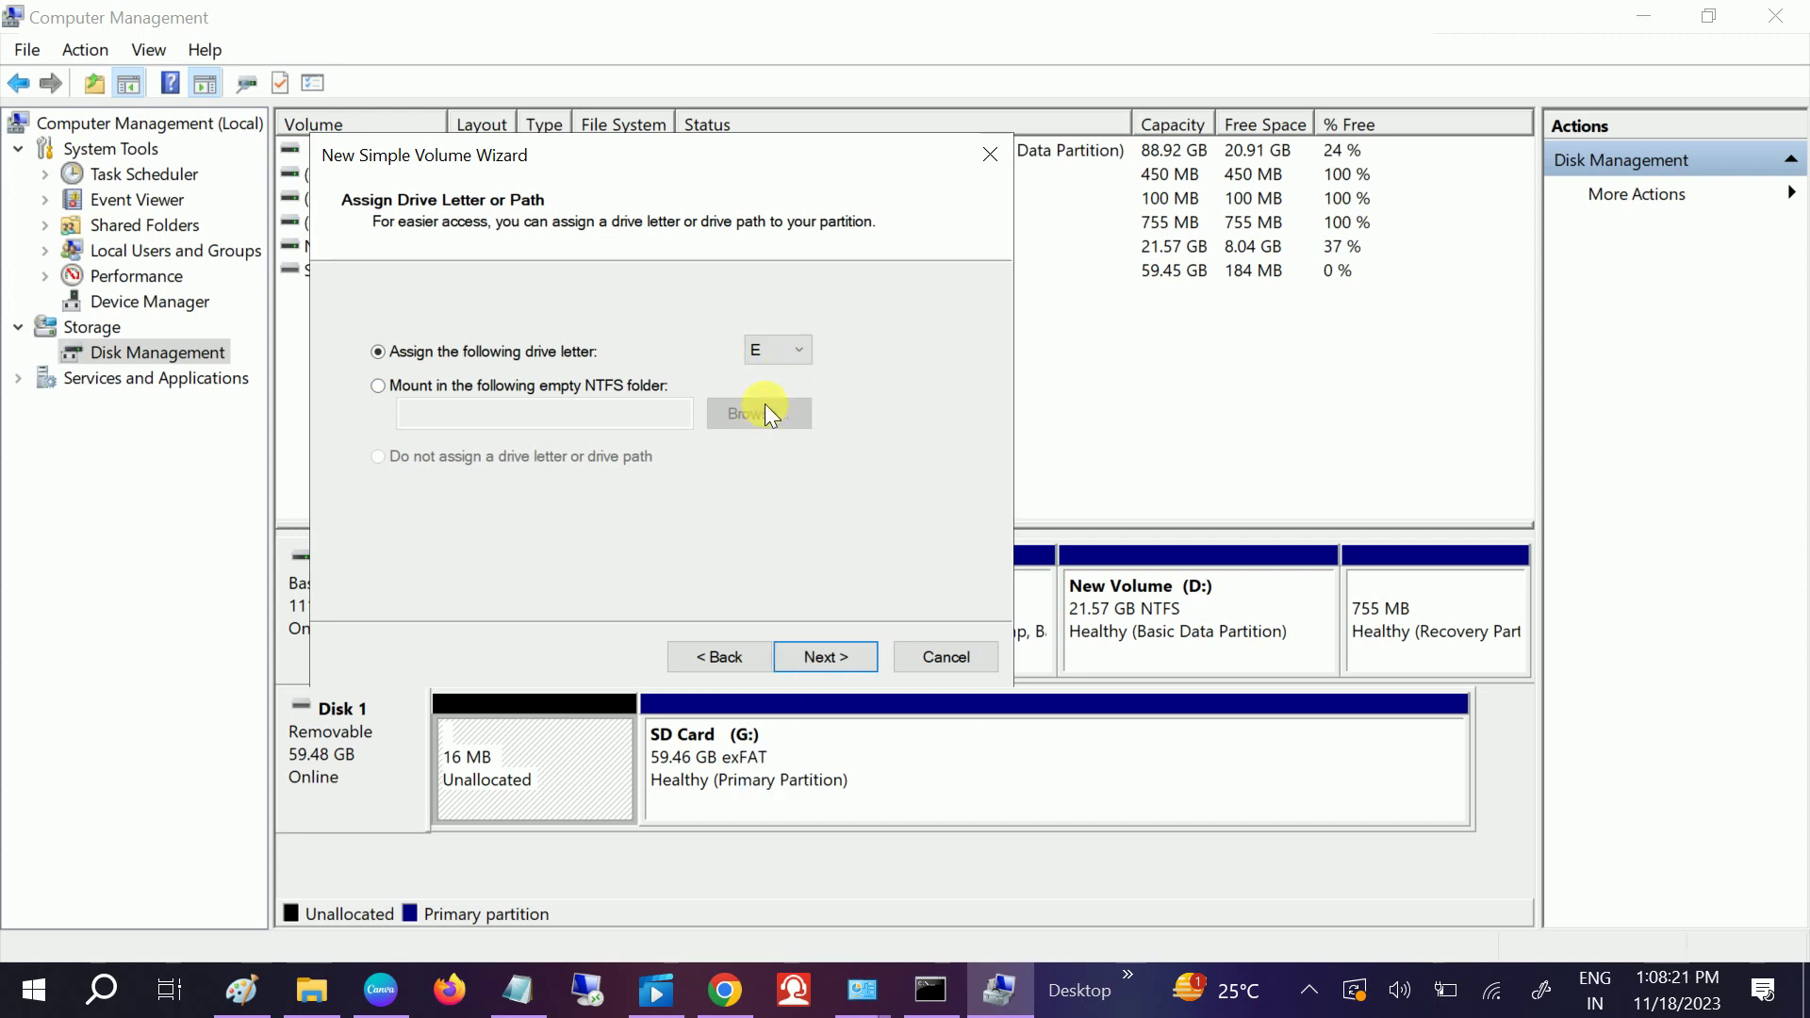
click(820, 652)
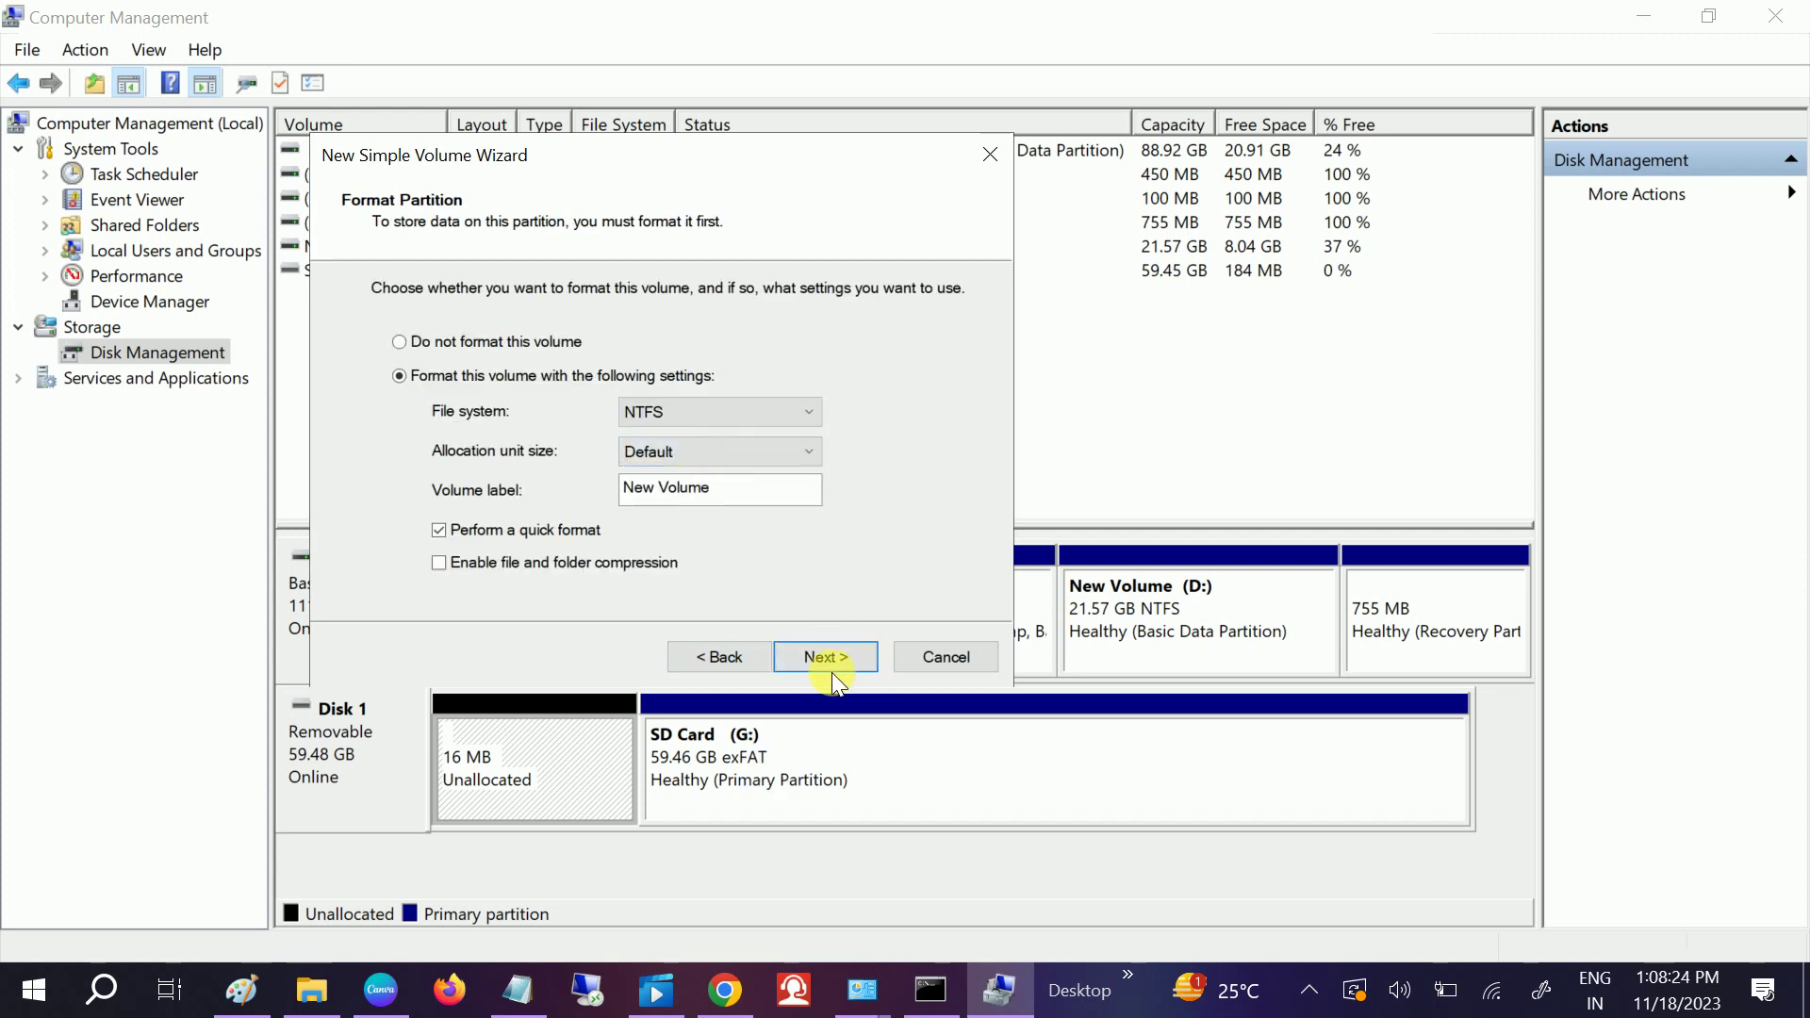
click(831, 664)
click(832, 664)
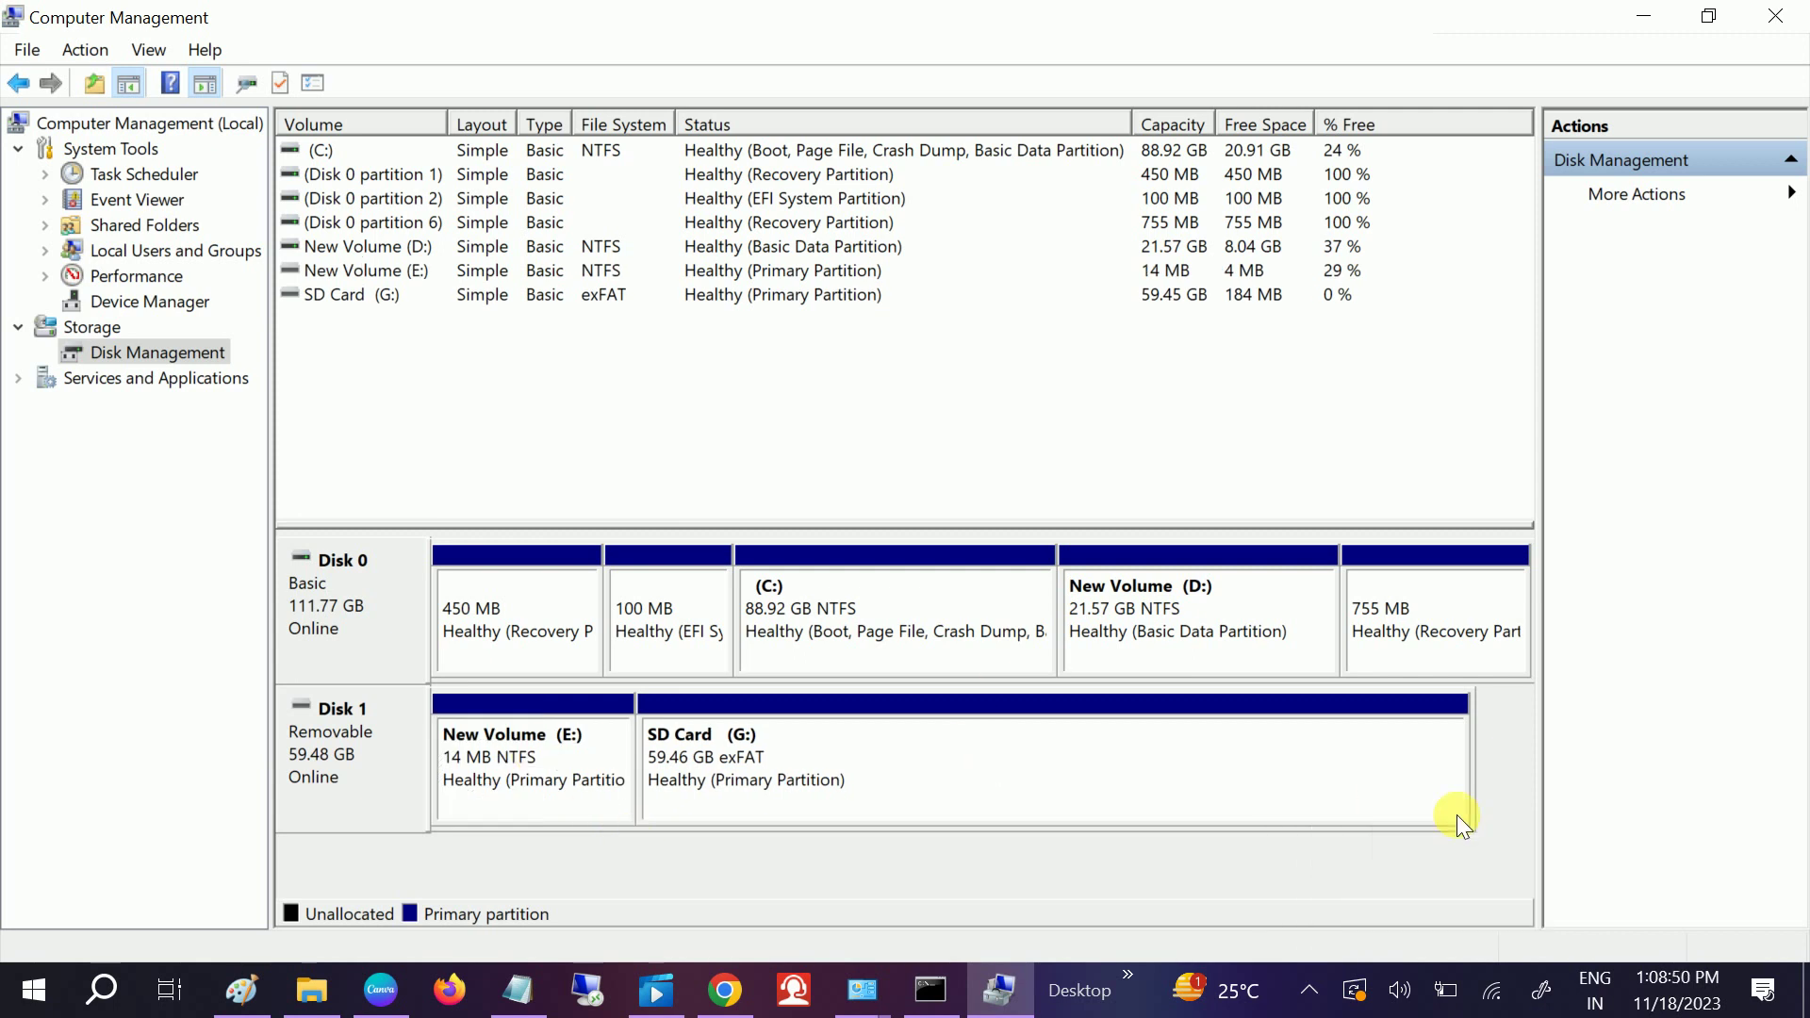
Check the new E: drive in File Explorer, then select the E: volume in Disk Management
click(311, 989)
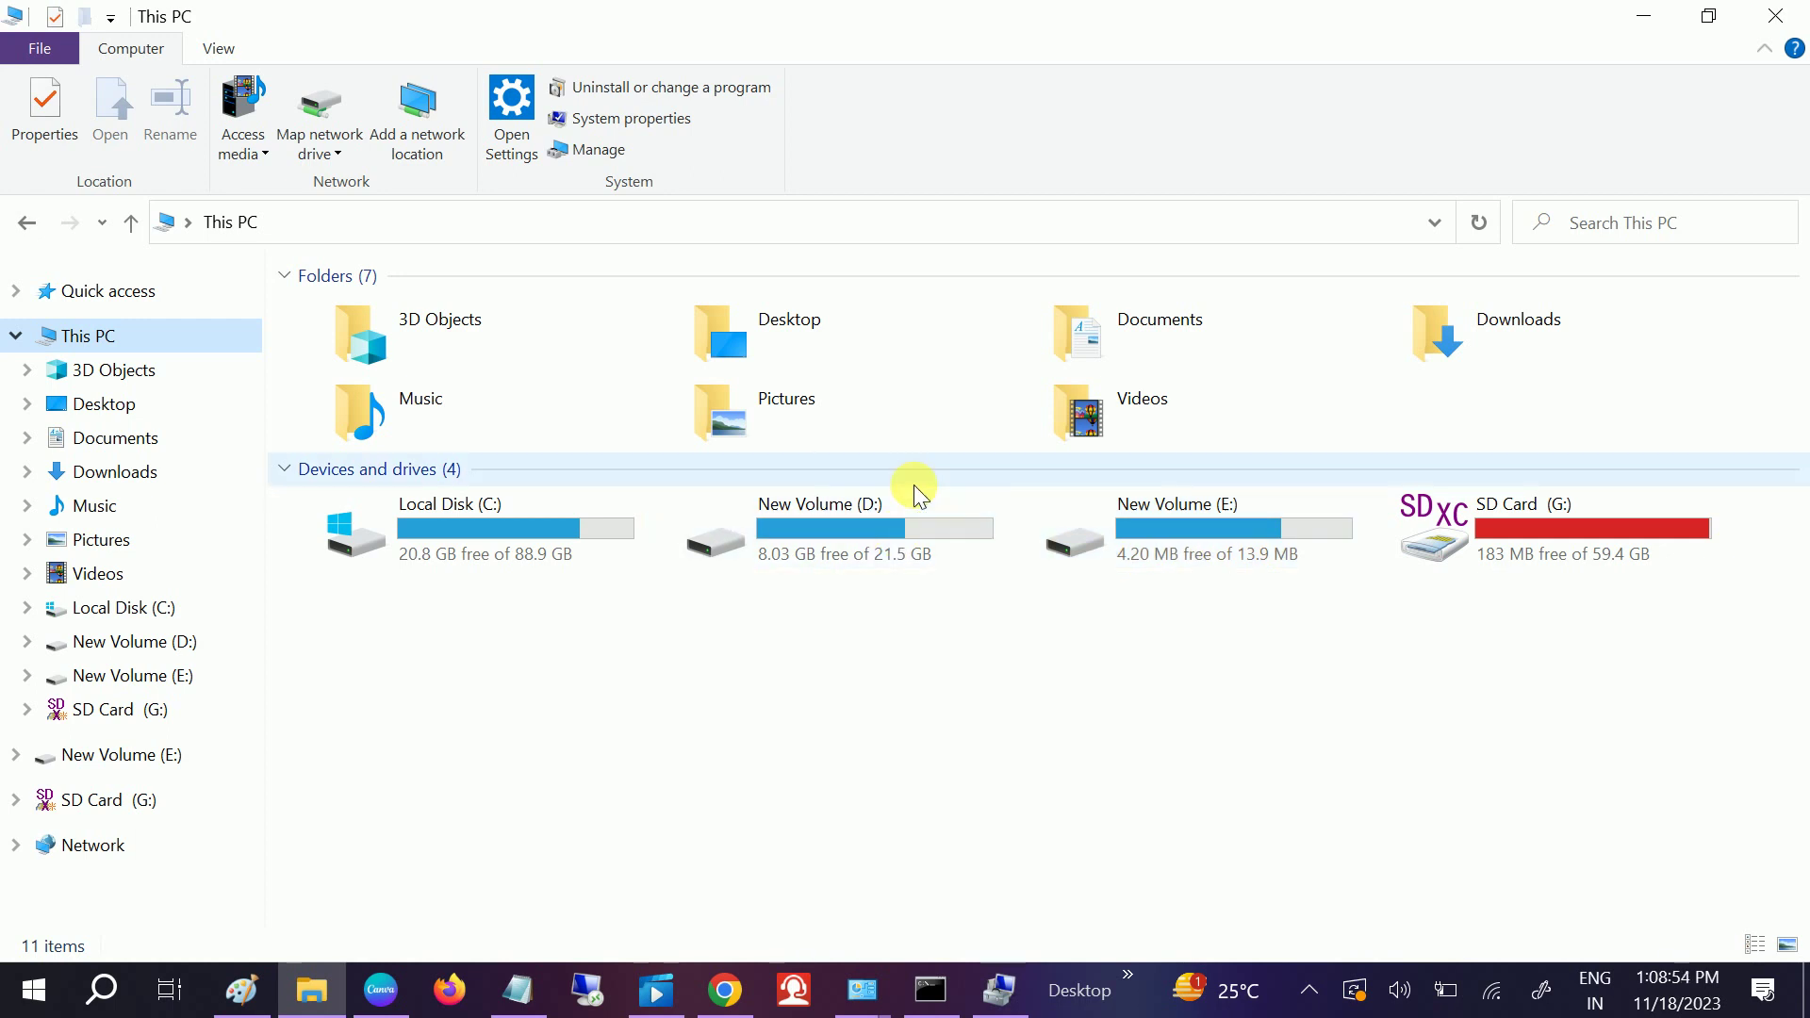
click(1645, 20)
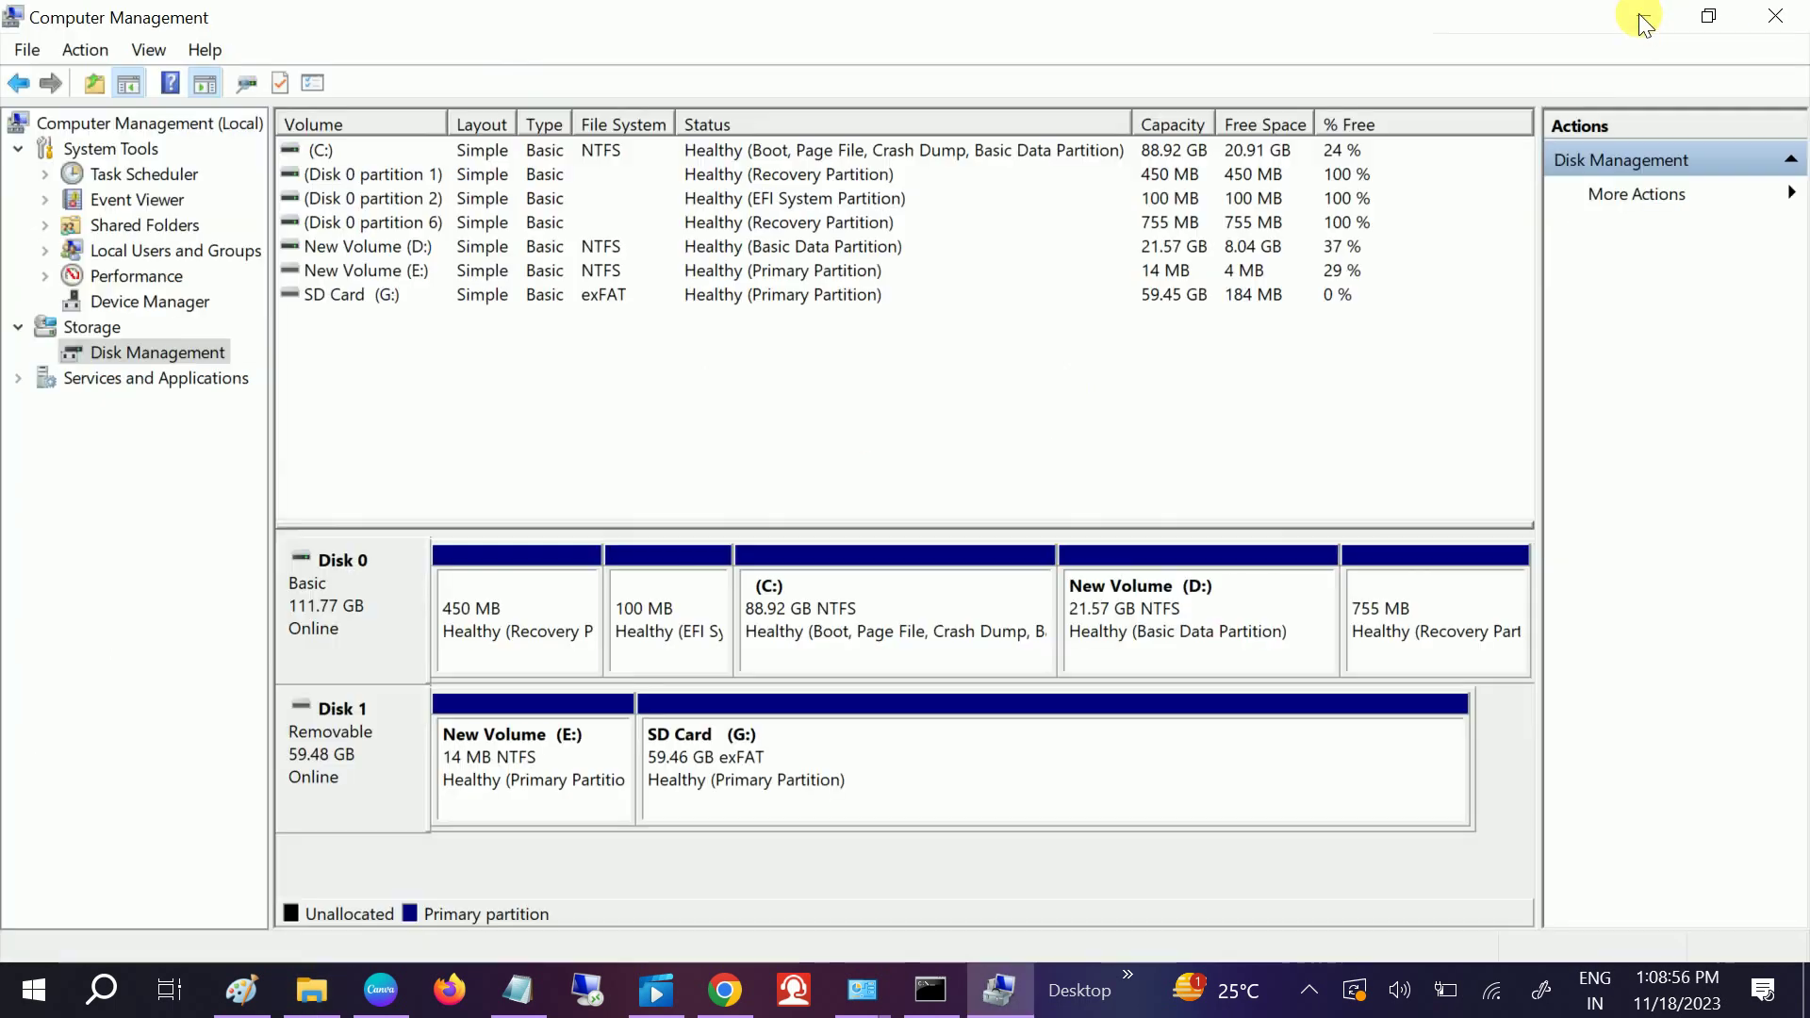
click(575, 727)
right_click(543, 756)
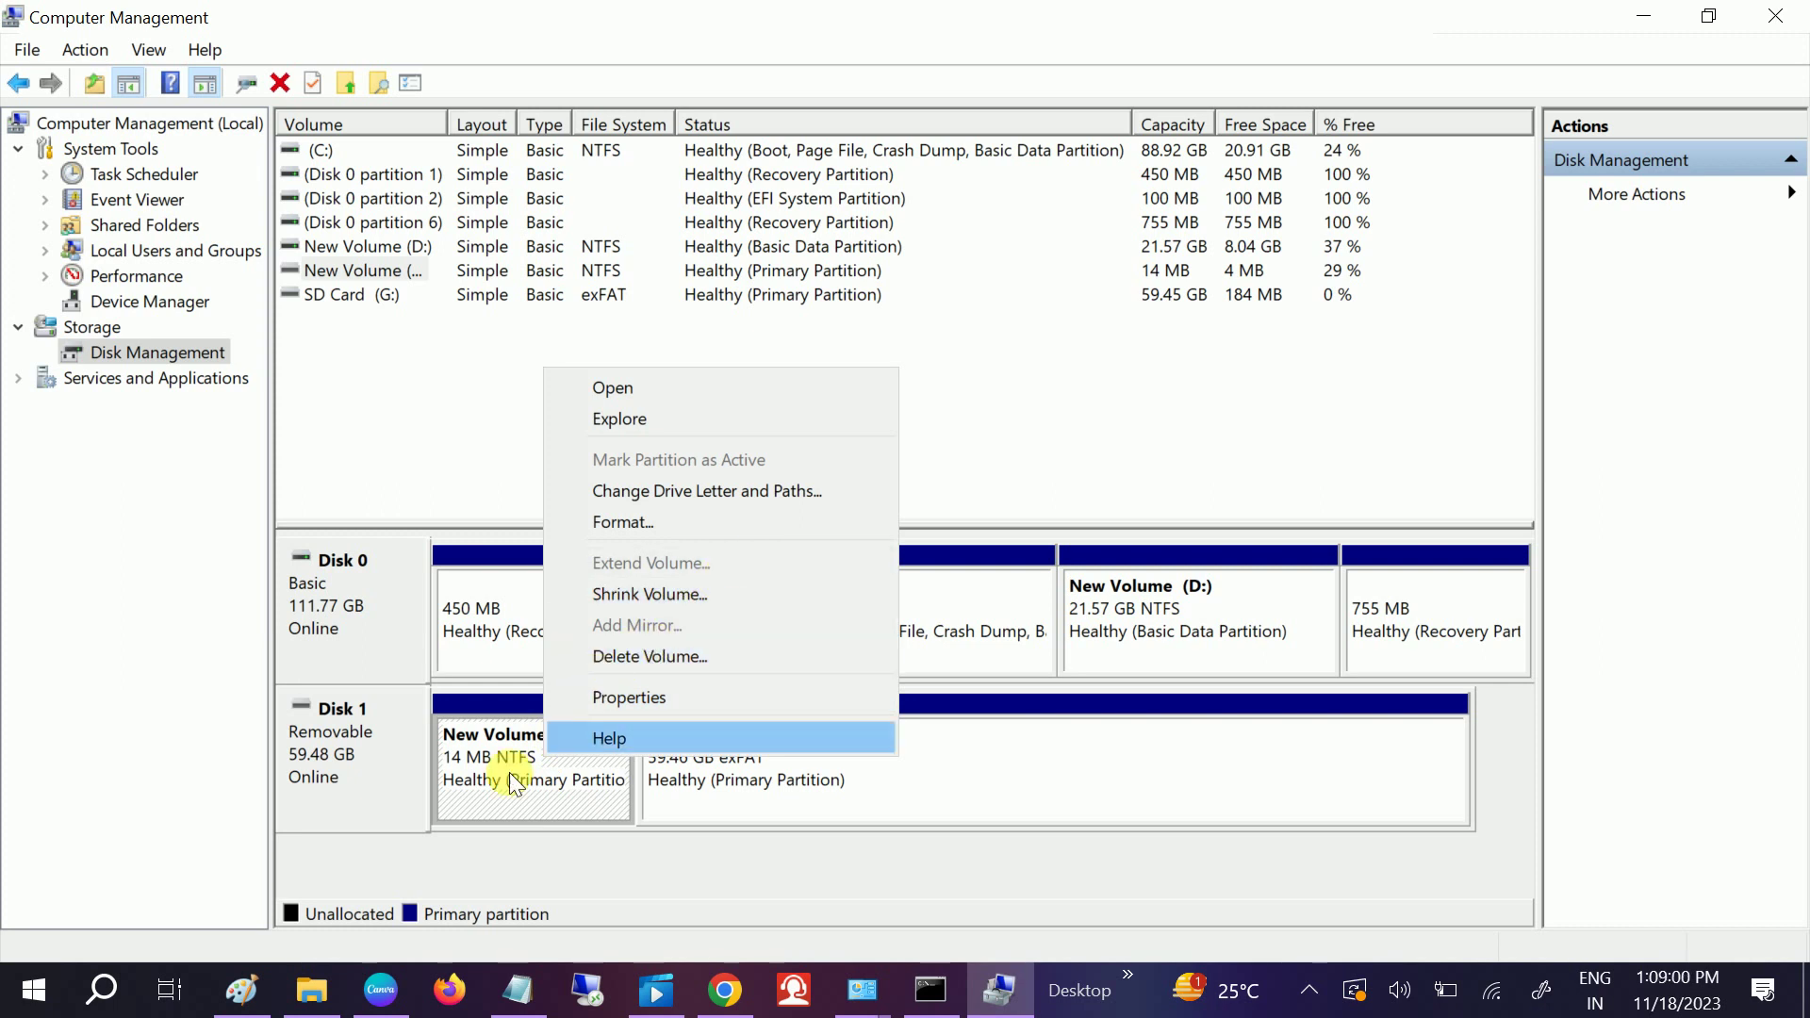
Change the volume's drive letter from E to H and accept the warning
click(726, 488)
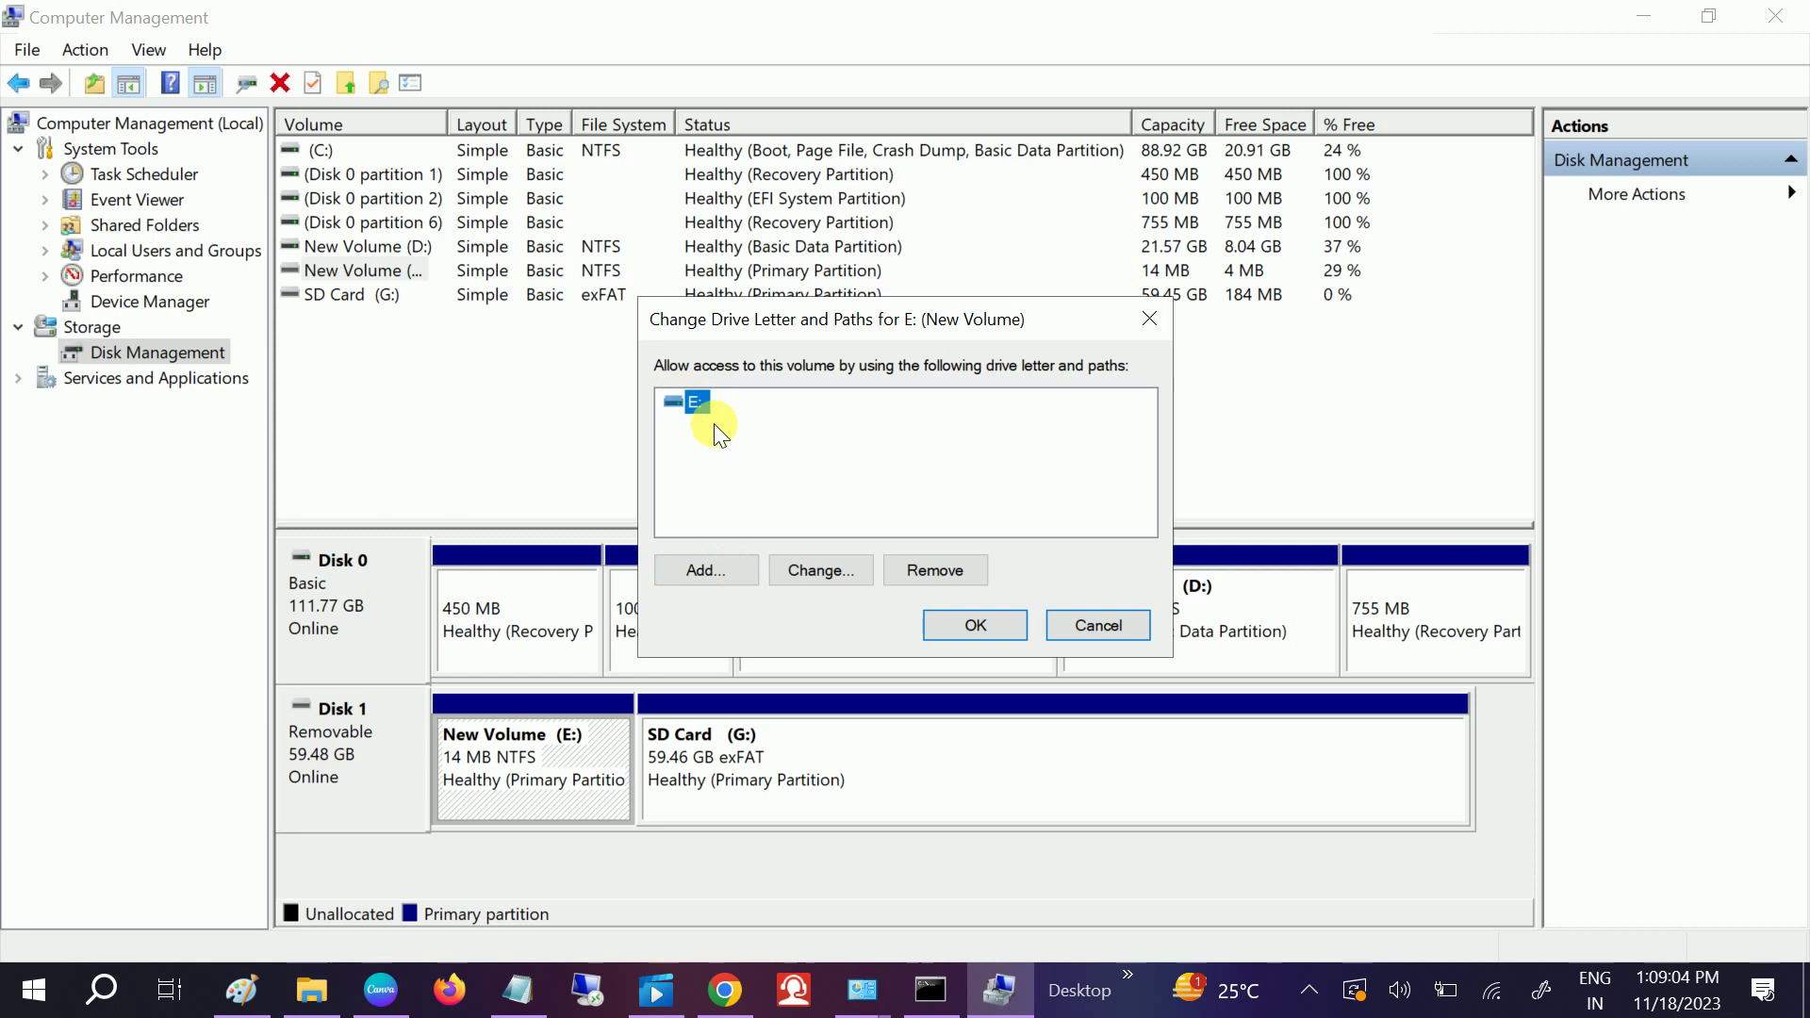
click(833, 574)
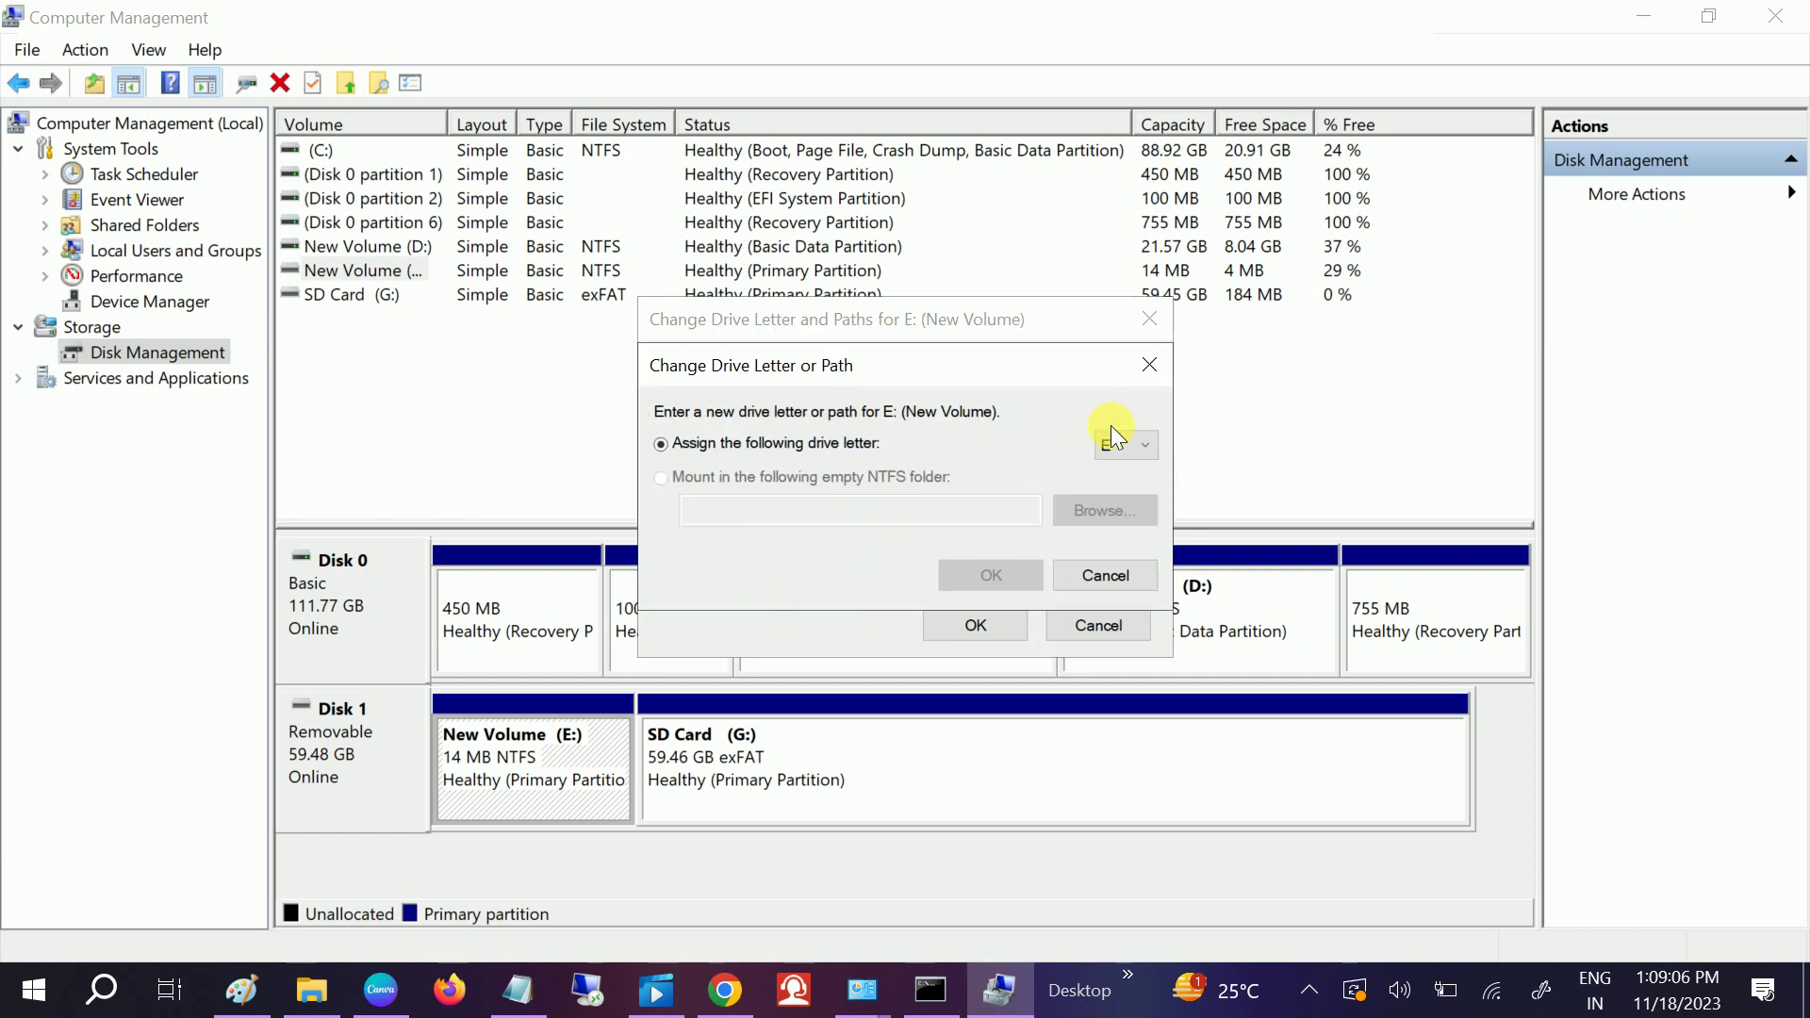
click(1118, 458)
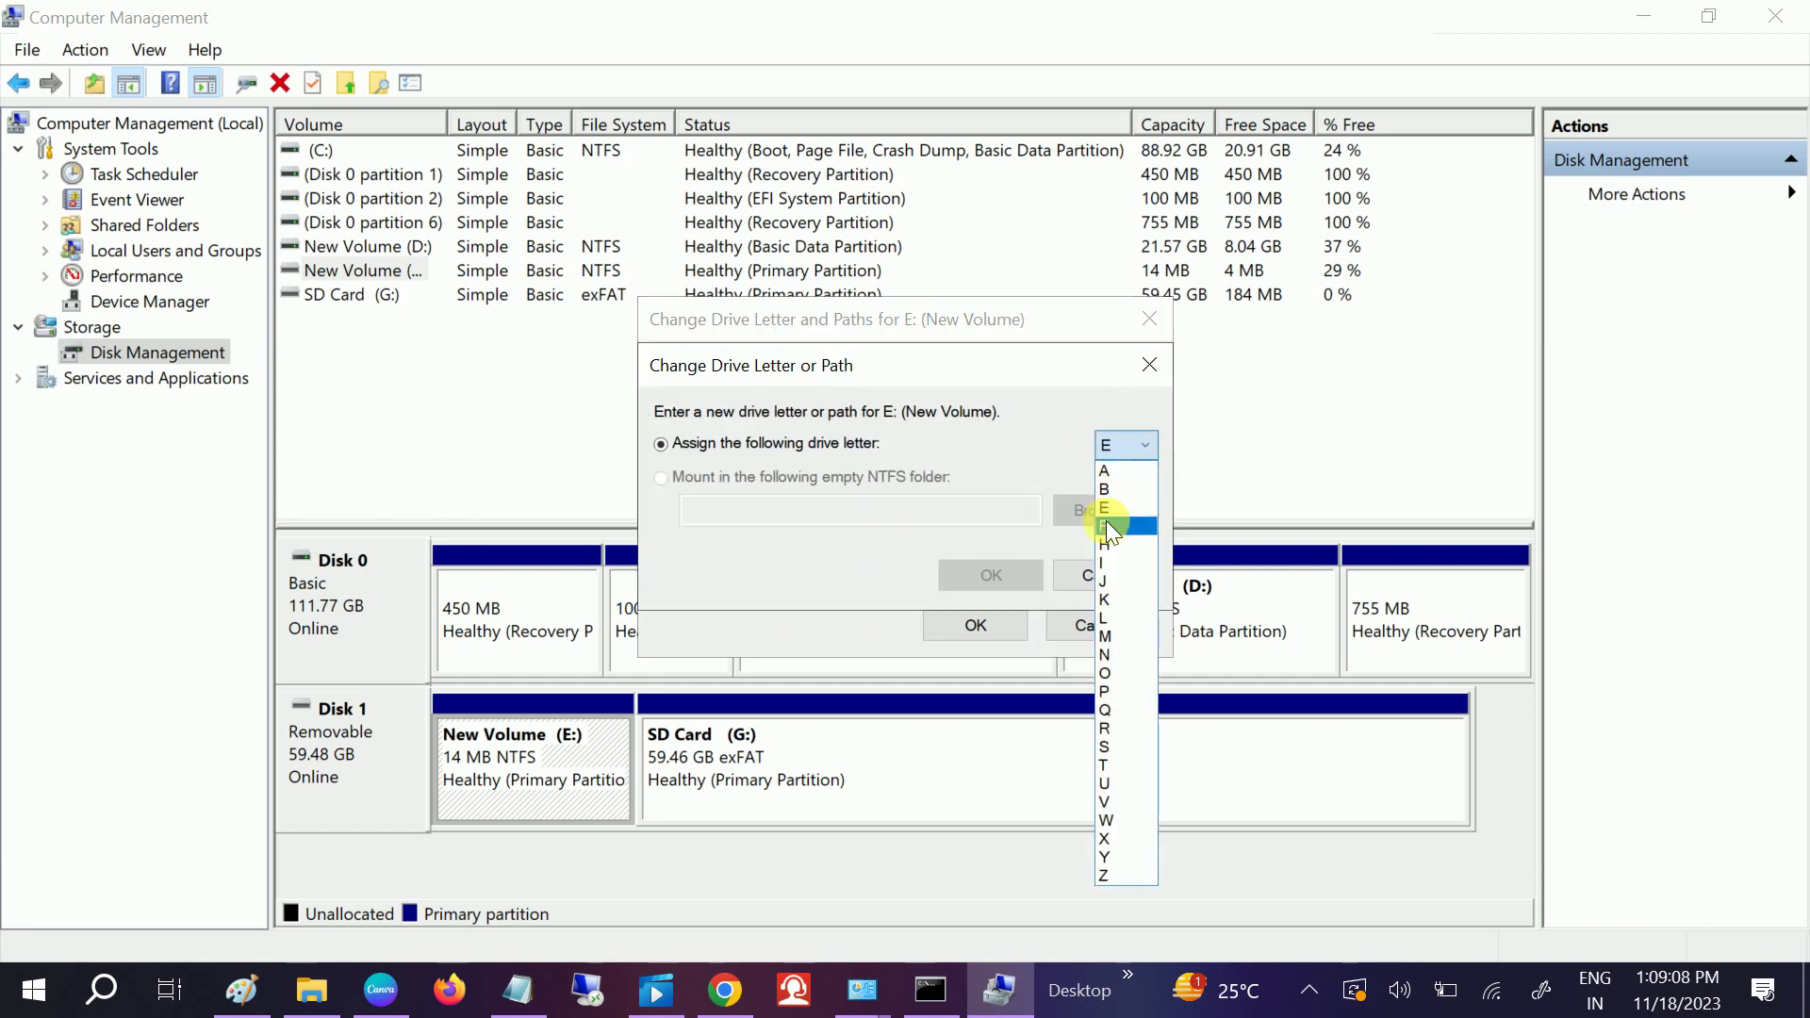
click(1120, 545)
click(1003, 573)
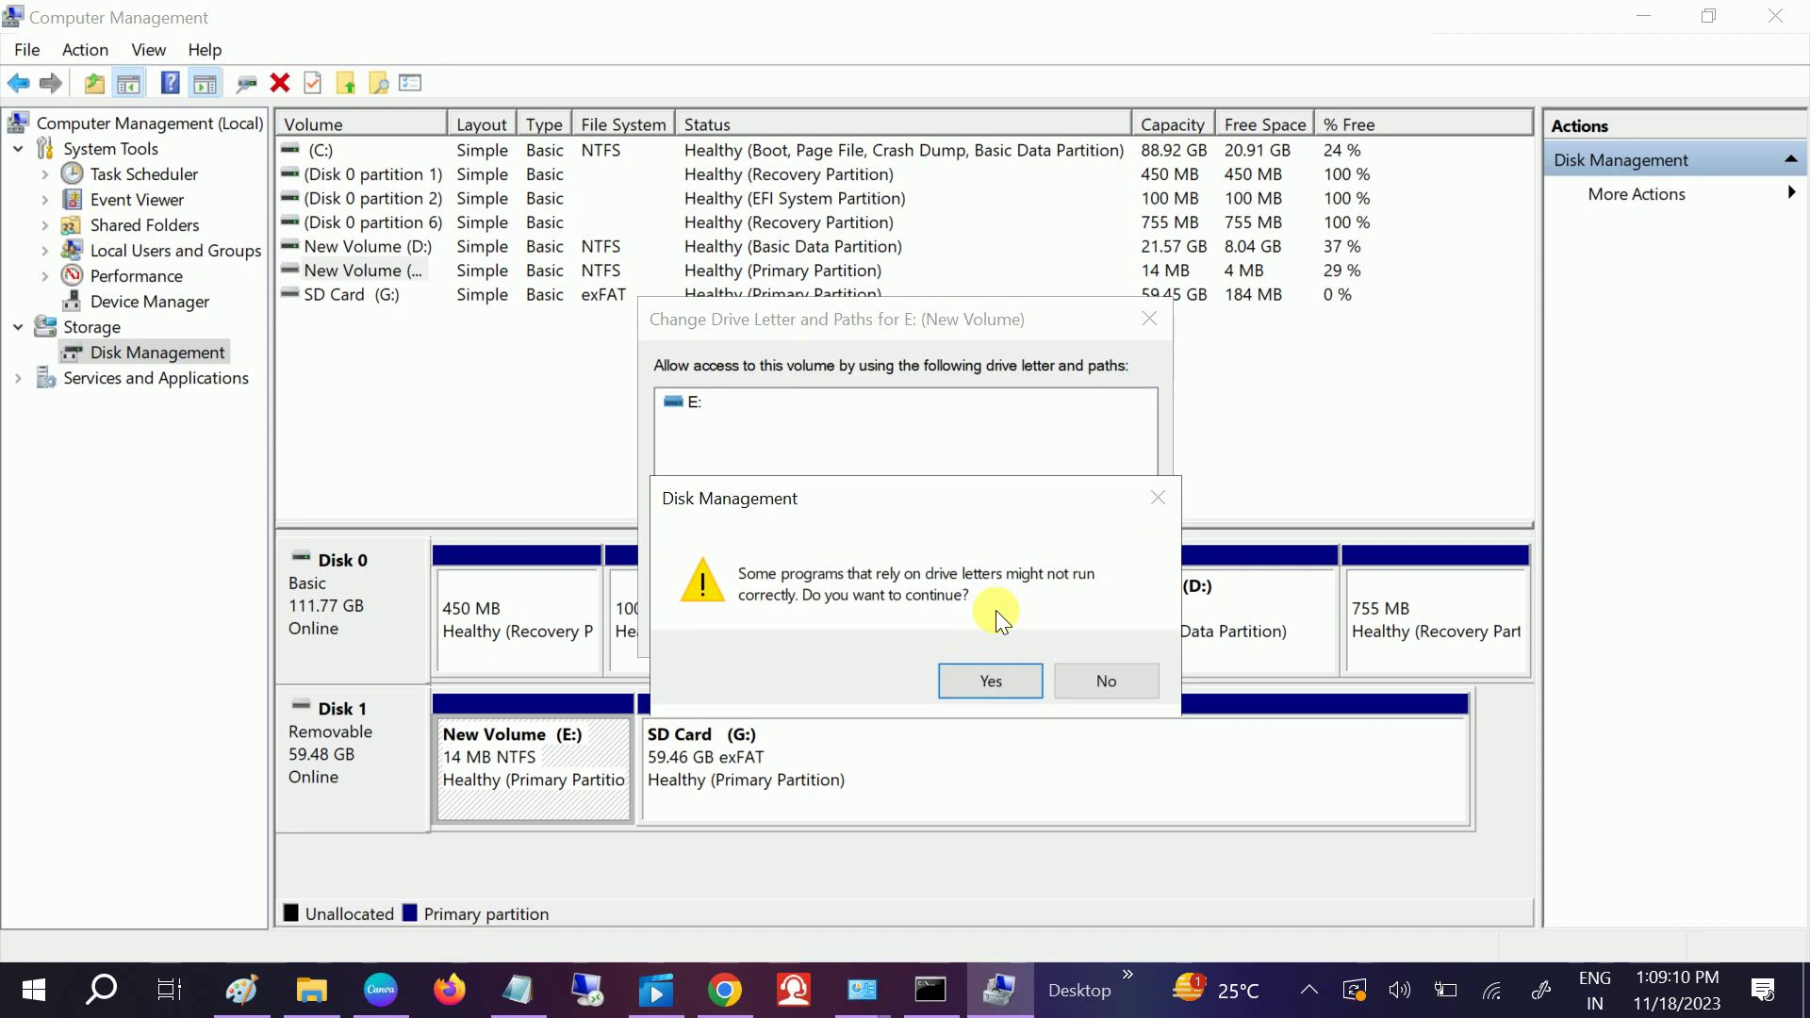
click(988, 677)
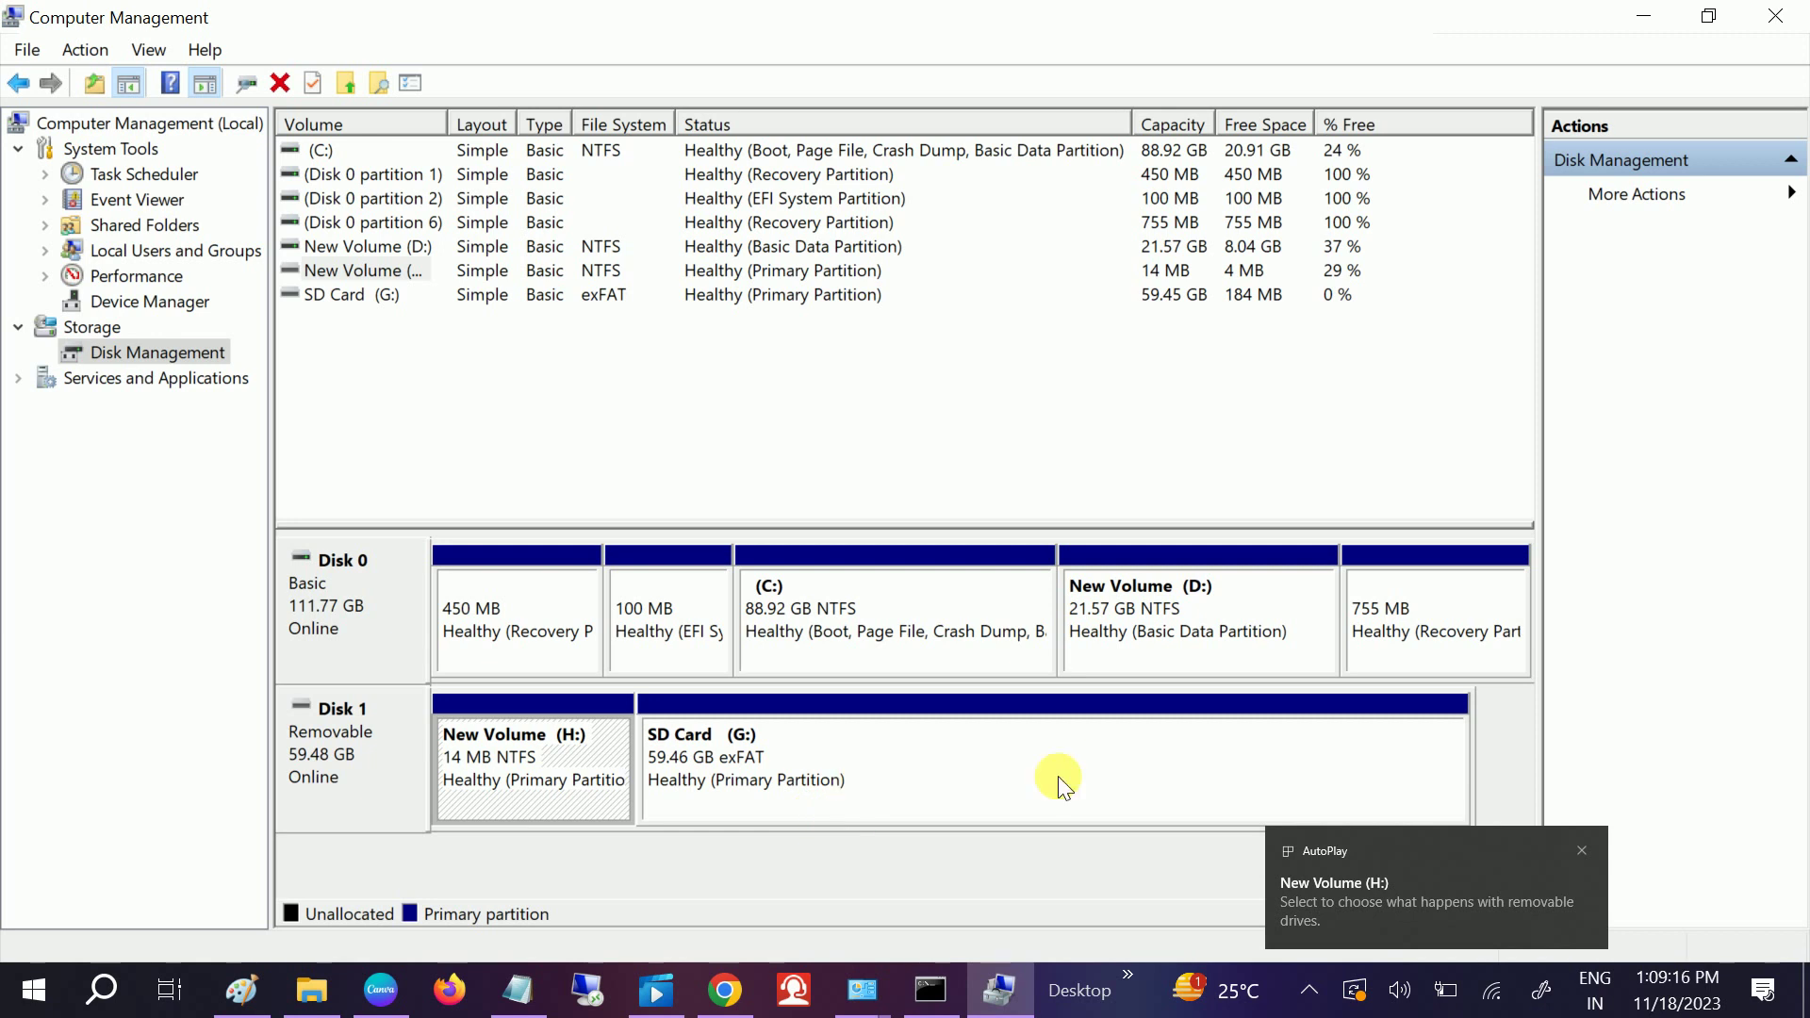
Dismiss the New Volume (H:) AutoPlay notice and rescan the disks
click(1578, 851)
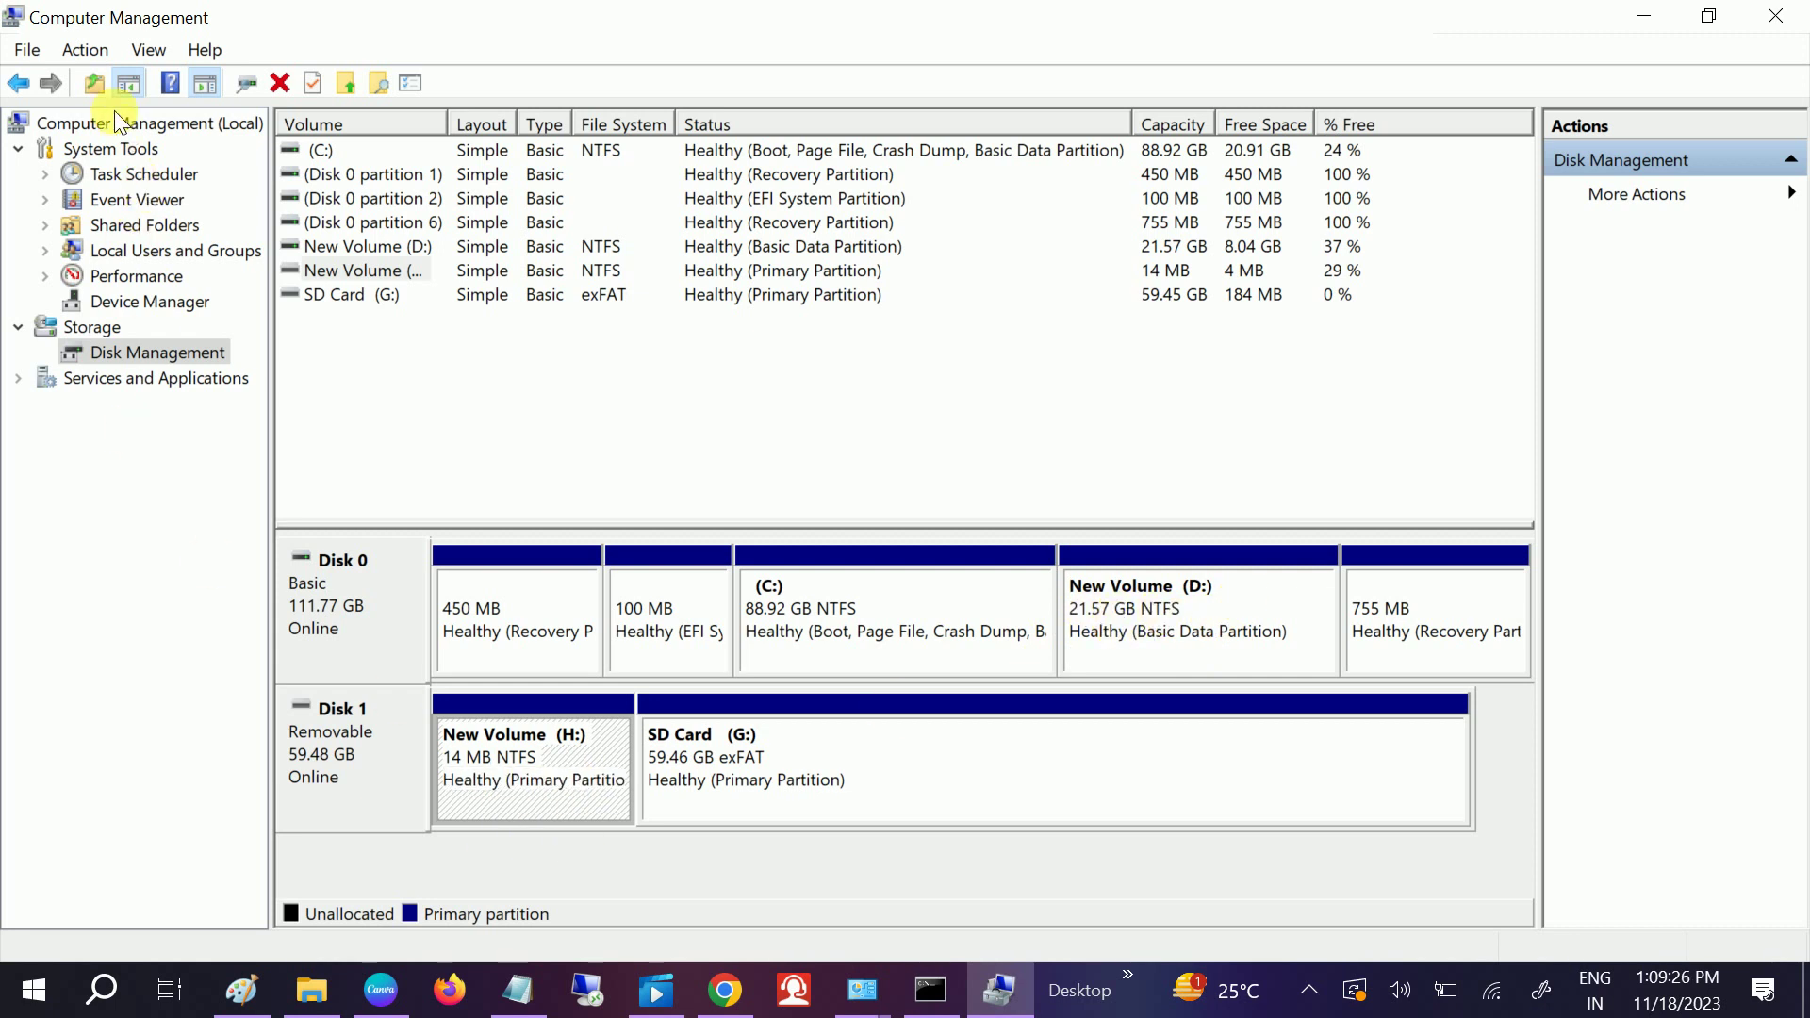
click(81, 49)
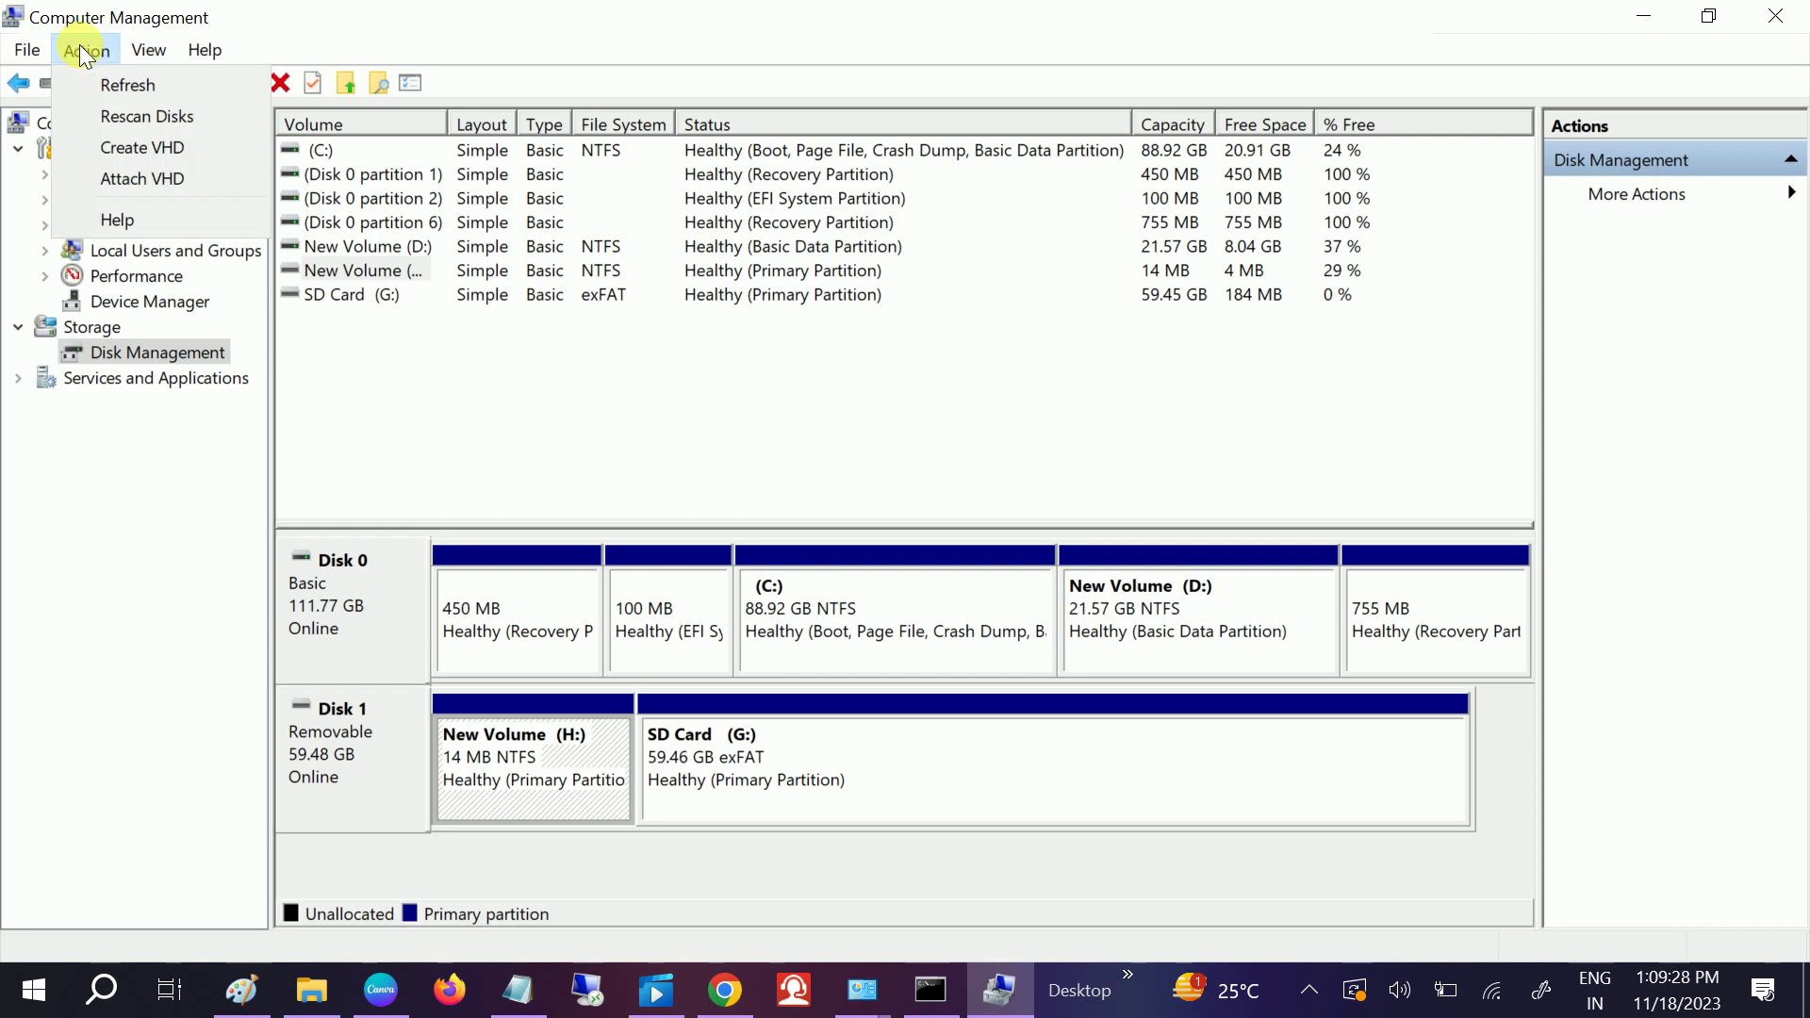
click(162, 118)
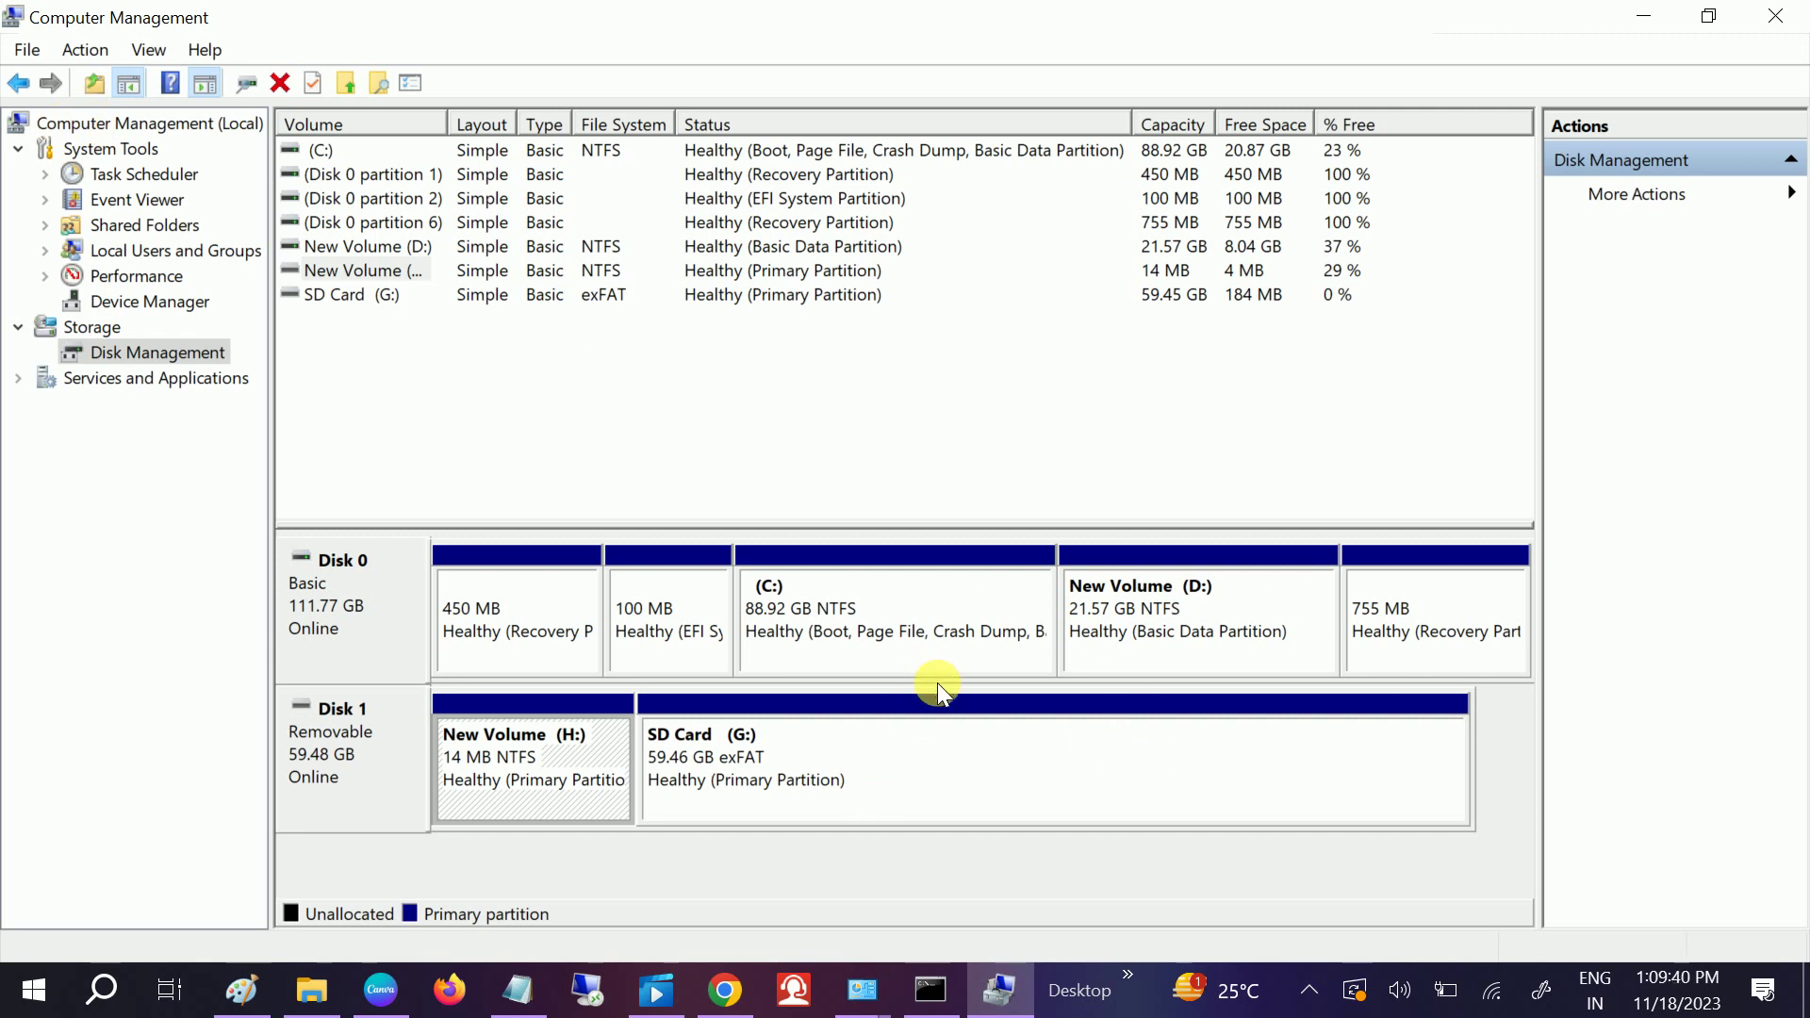
right_click(517, 744)
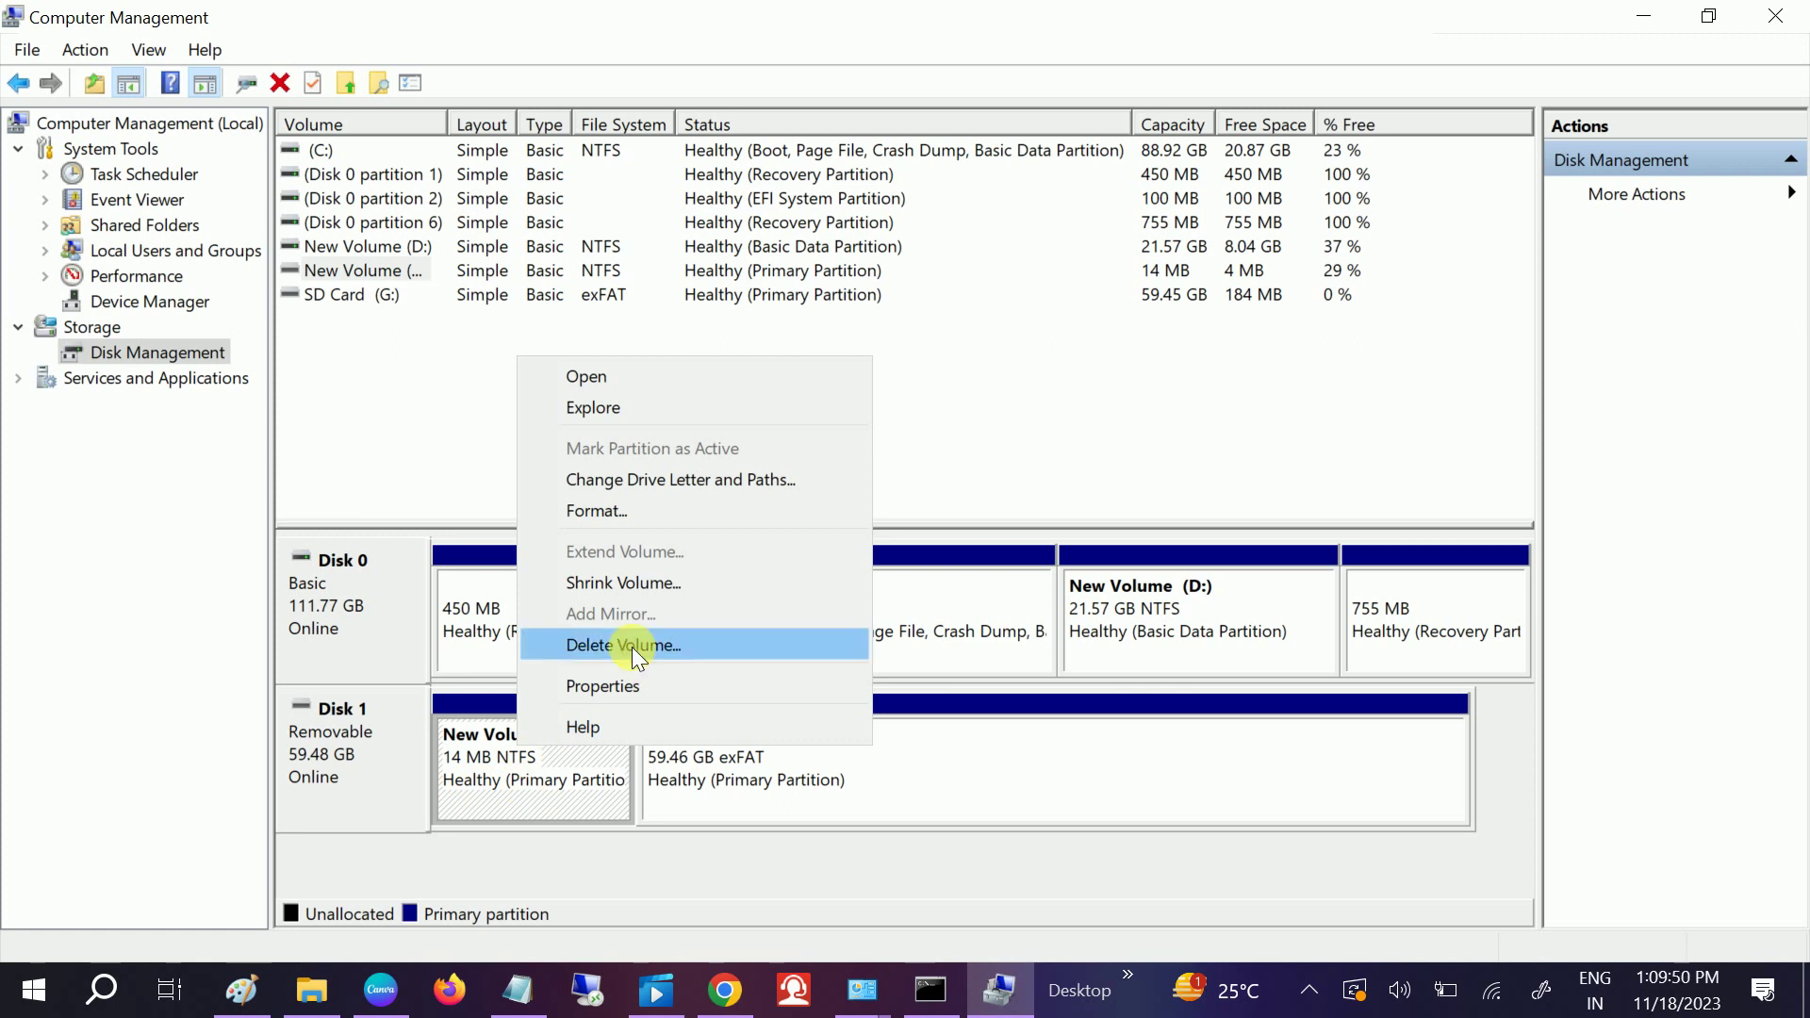
click(125, 302)
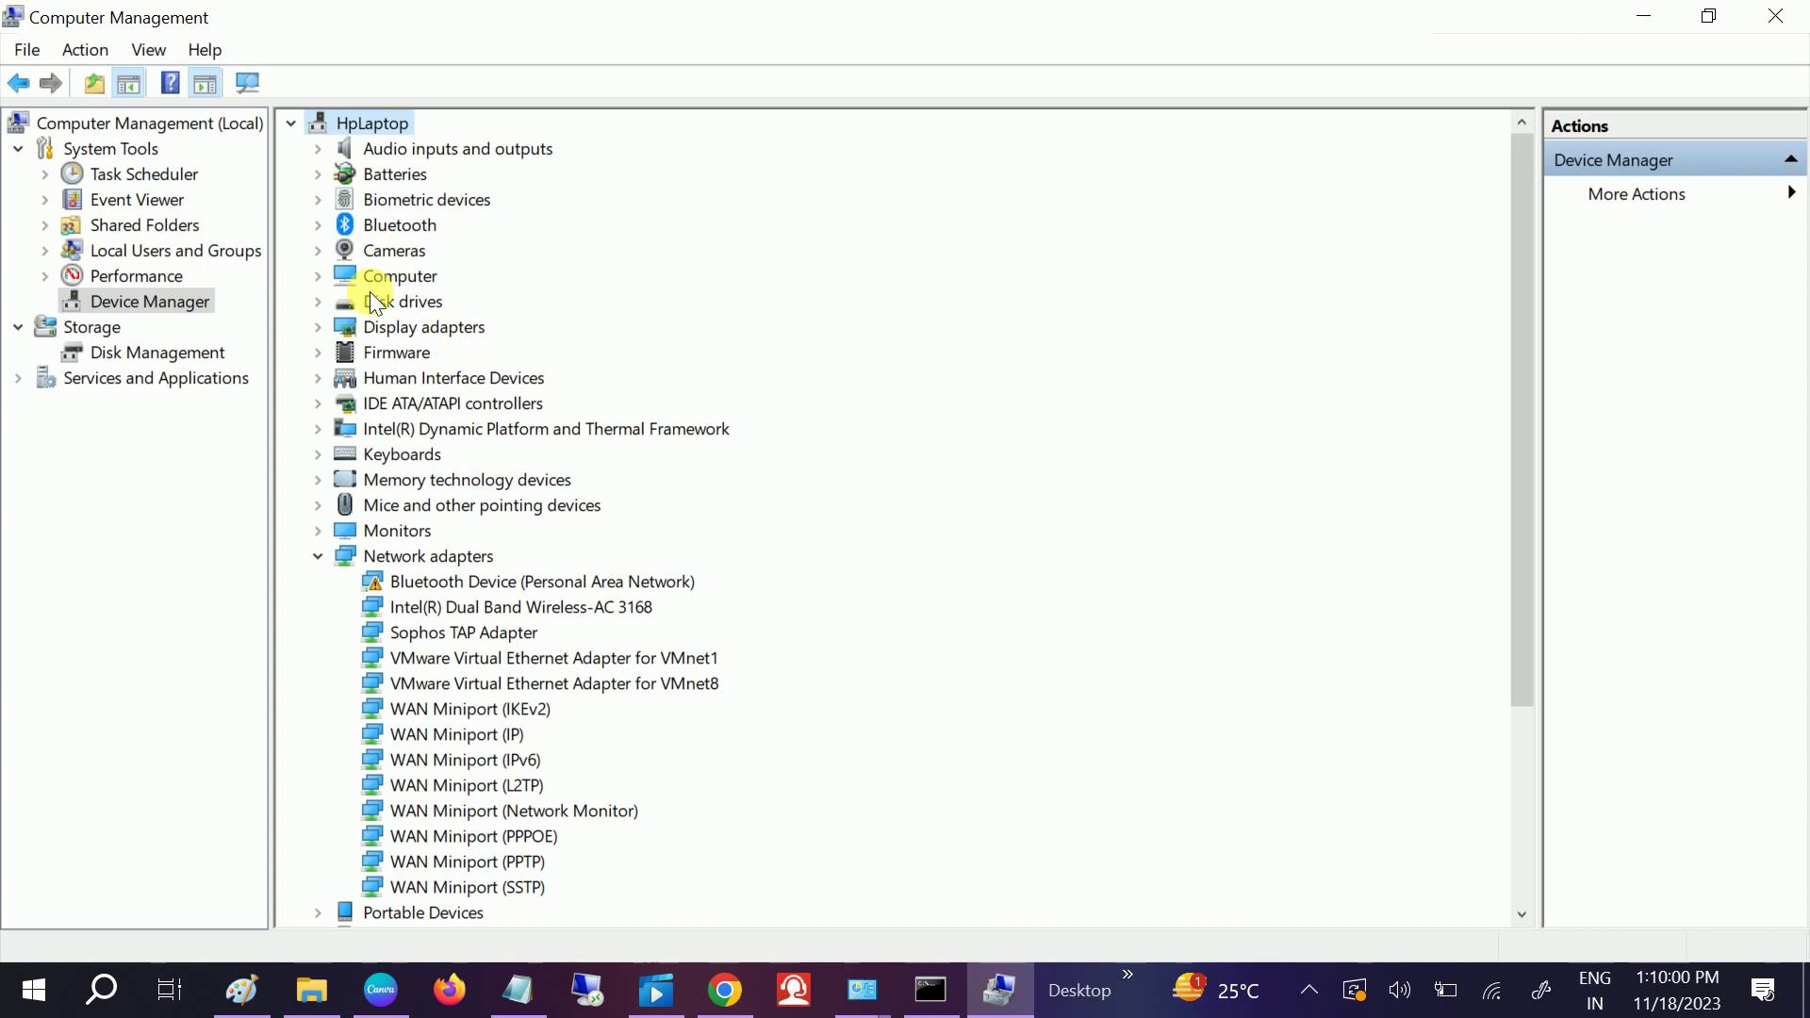
Search automatically for a KINGSTON SUV400S37120G driver update; none is found
click(321, 301)
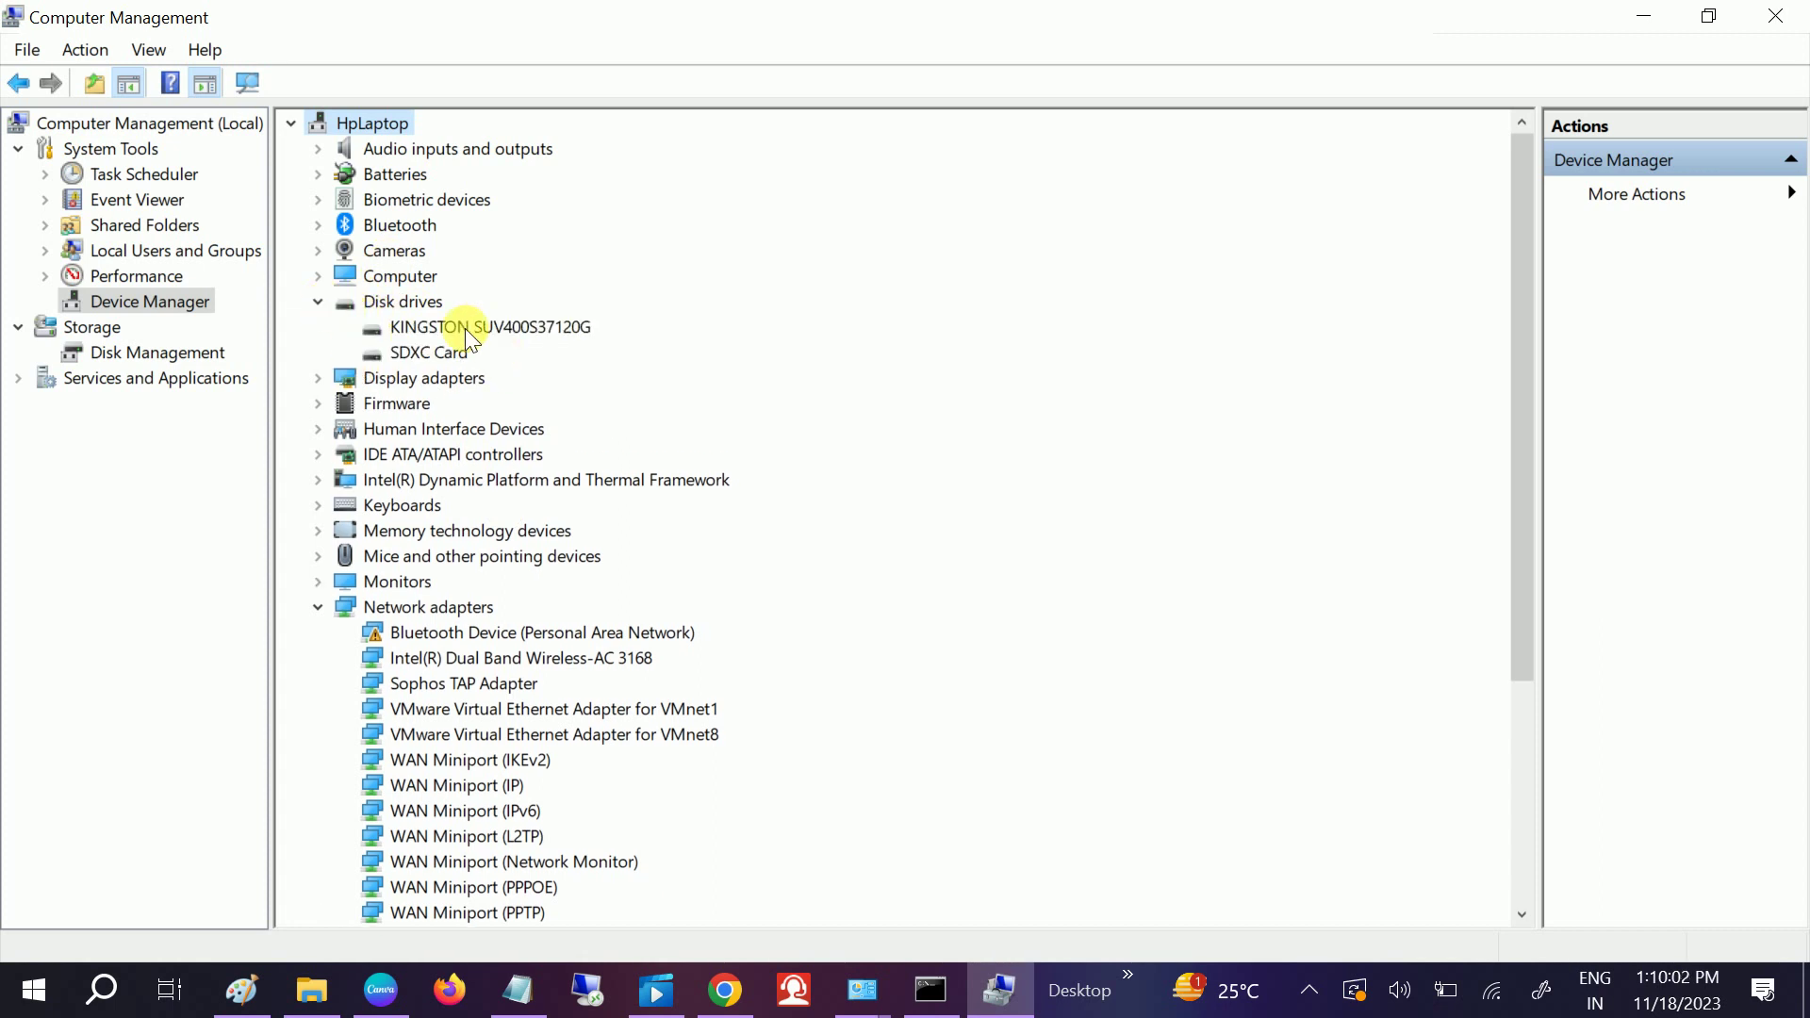
click(467, 330)
right_click(467, 330)
click(556, 347)
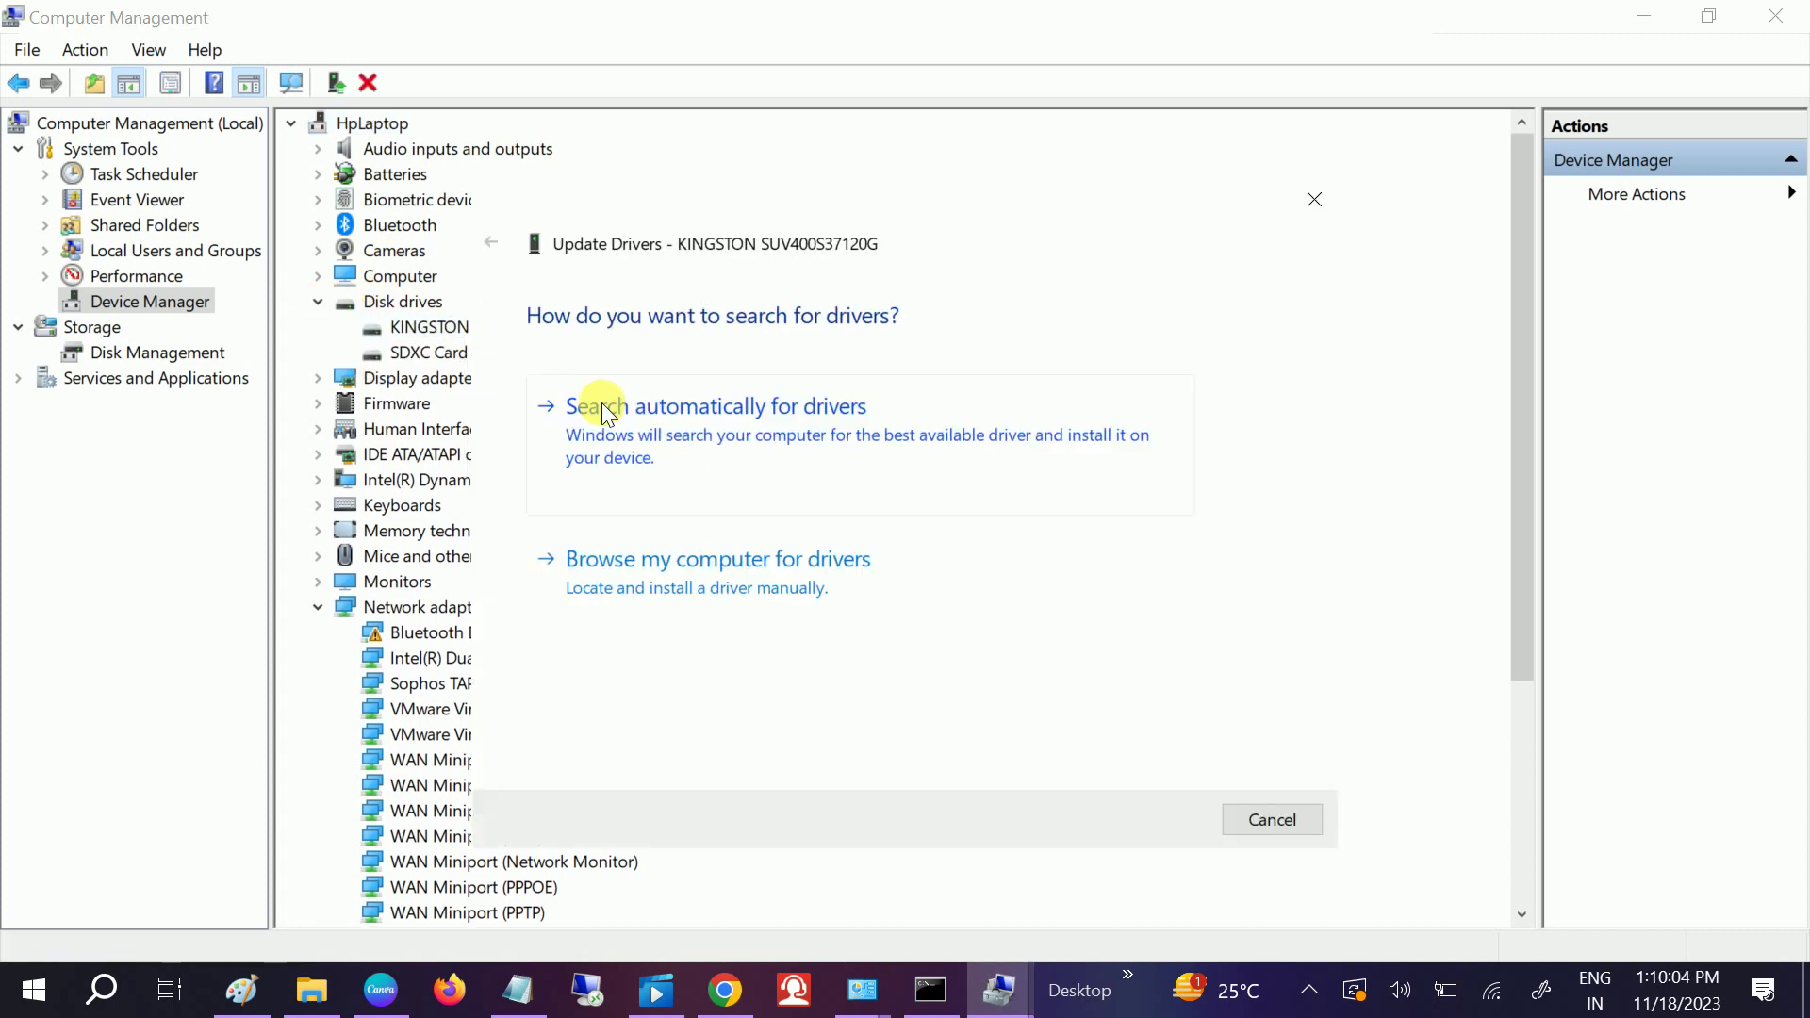
click(837, 461)
click(1273, 817)
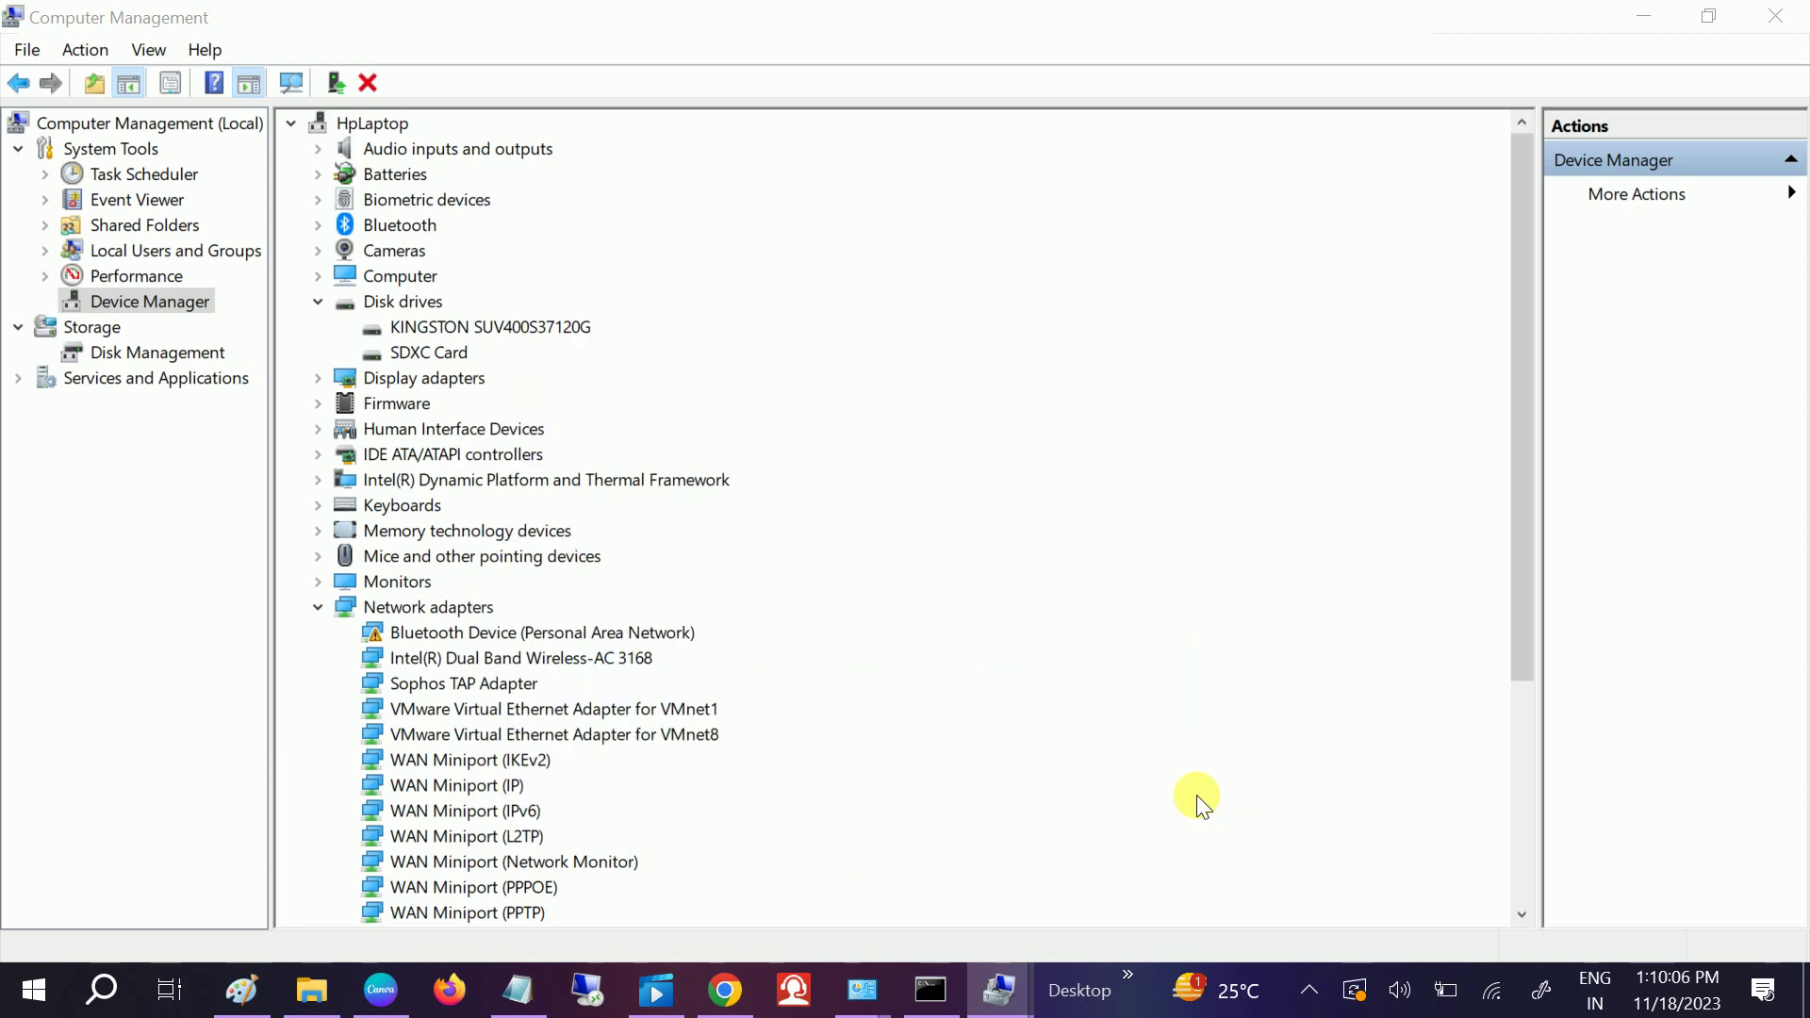
Search automatically for an SDXC Card driver update; the best driver is already installed
right_click(439, 354)
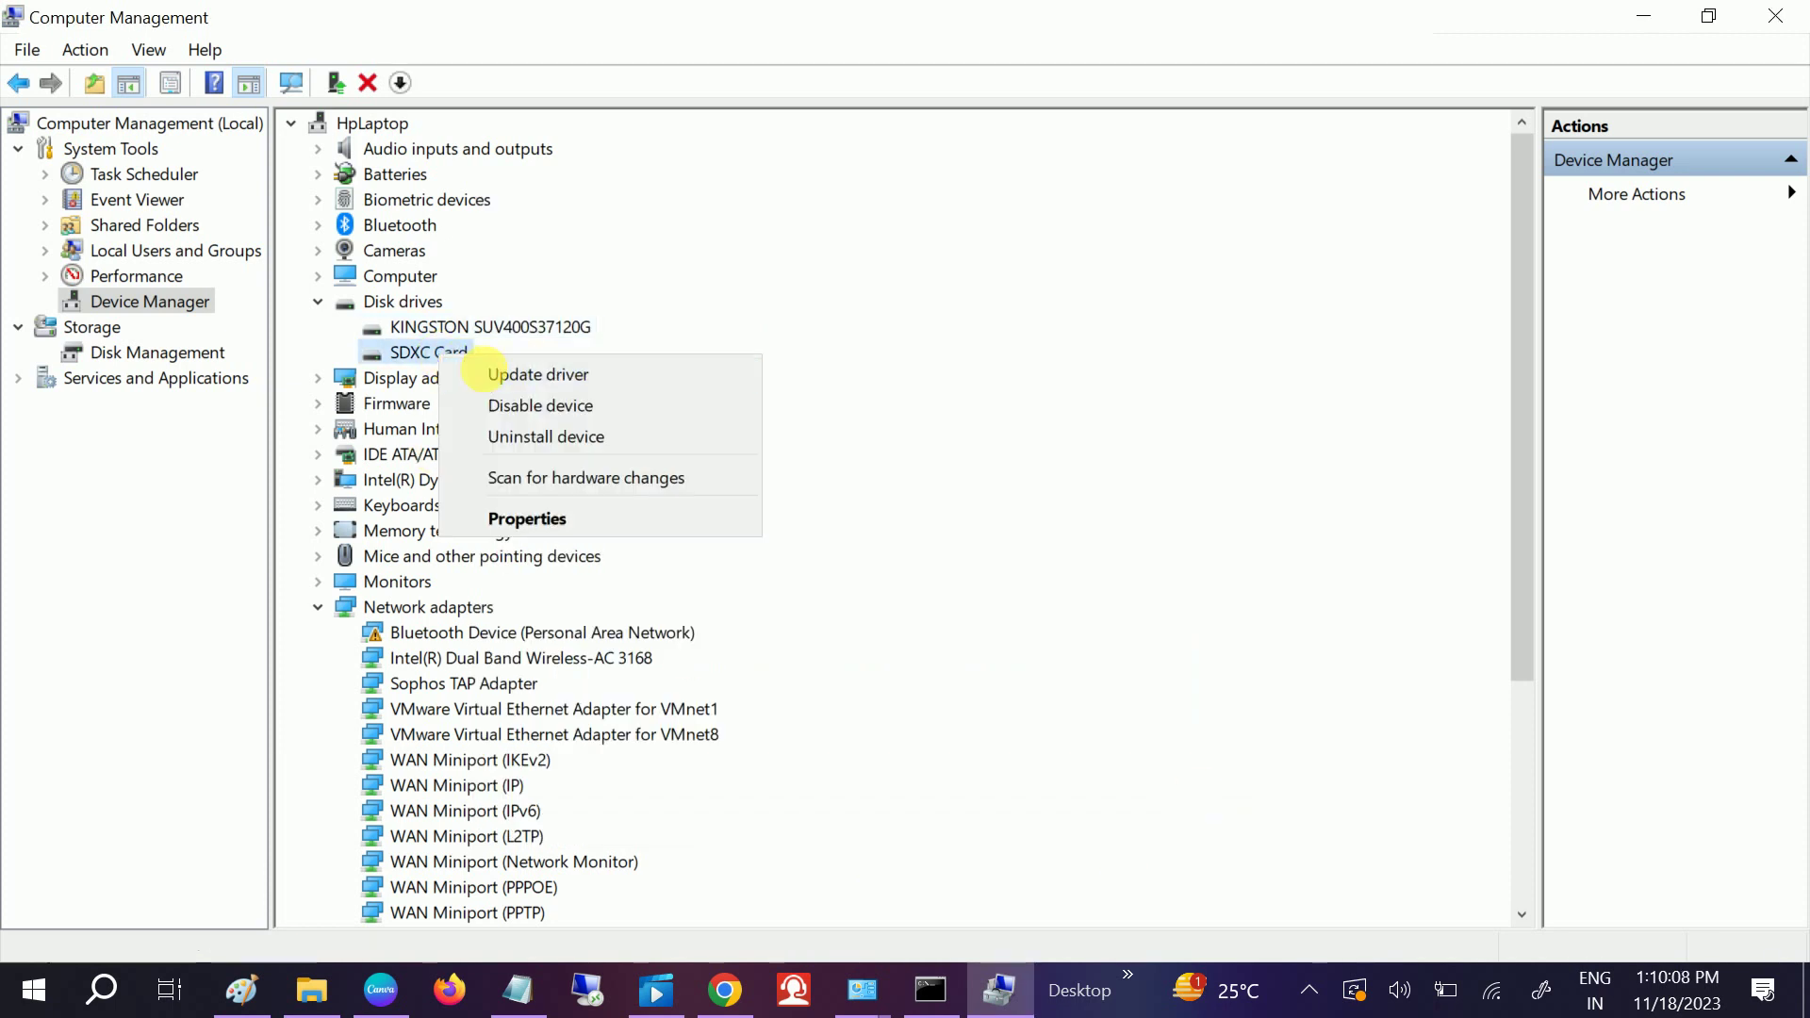
click(528, 374)
click(806, 471)
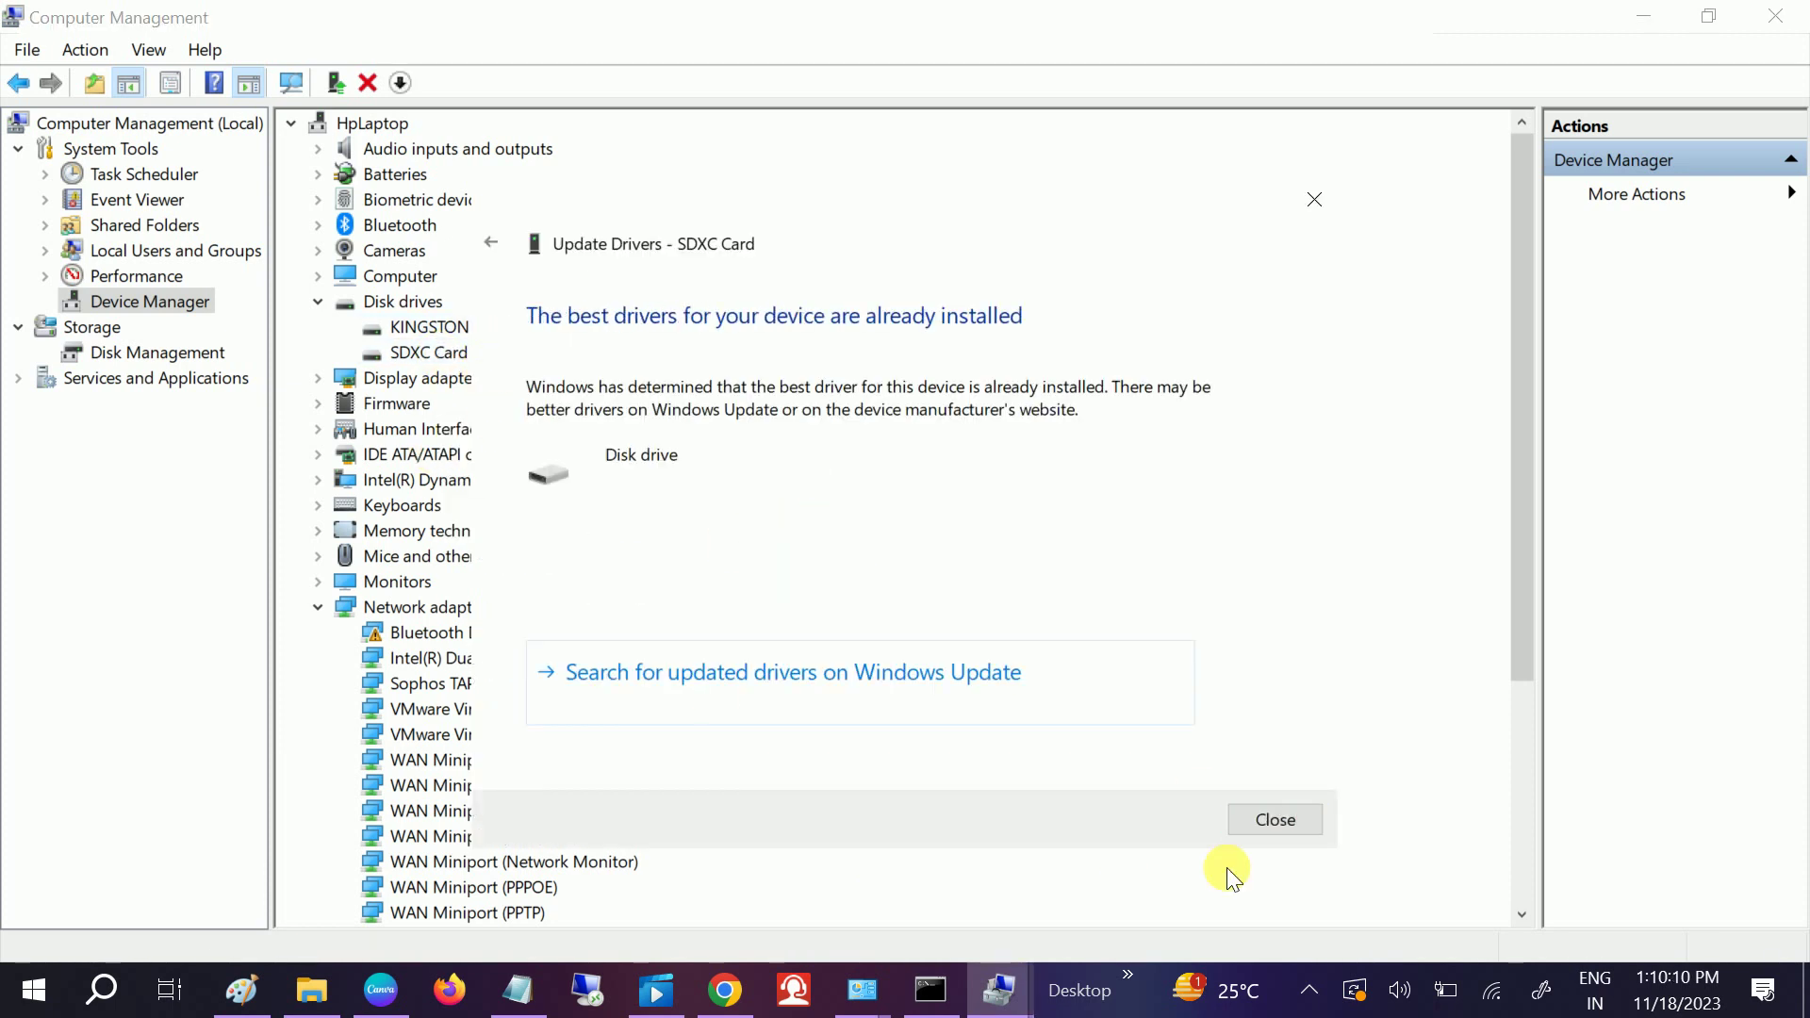
click(1273, 820)
Manually install the Disk drive driver for the KINGSTON drive, declining the restart
right_click(450, 324)
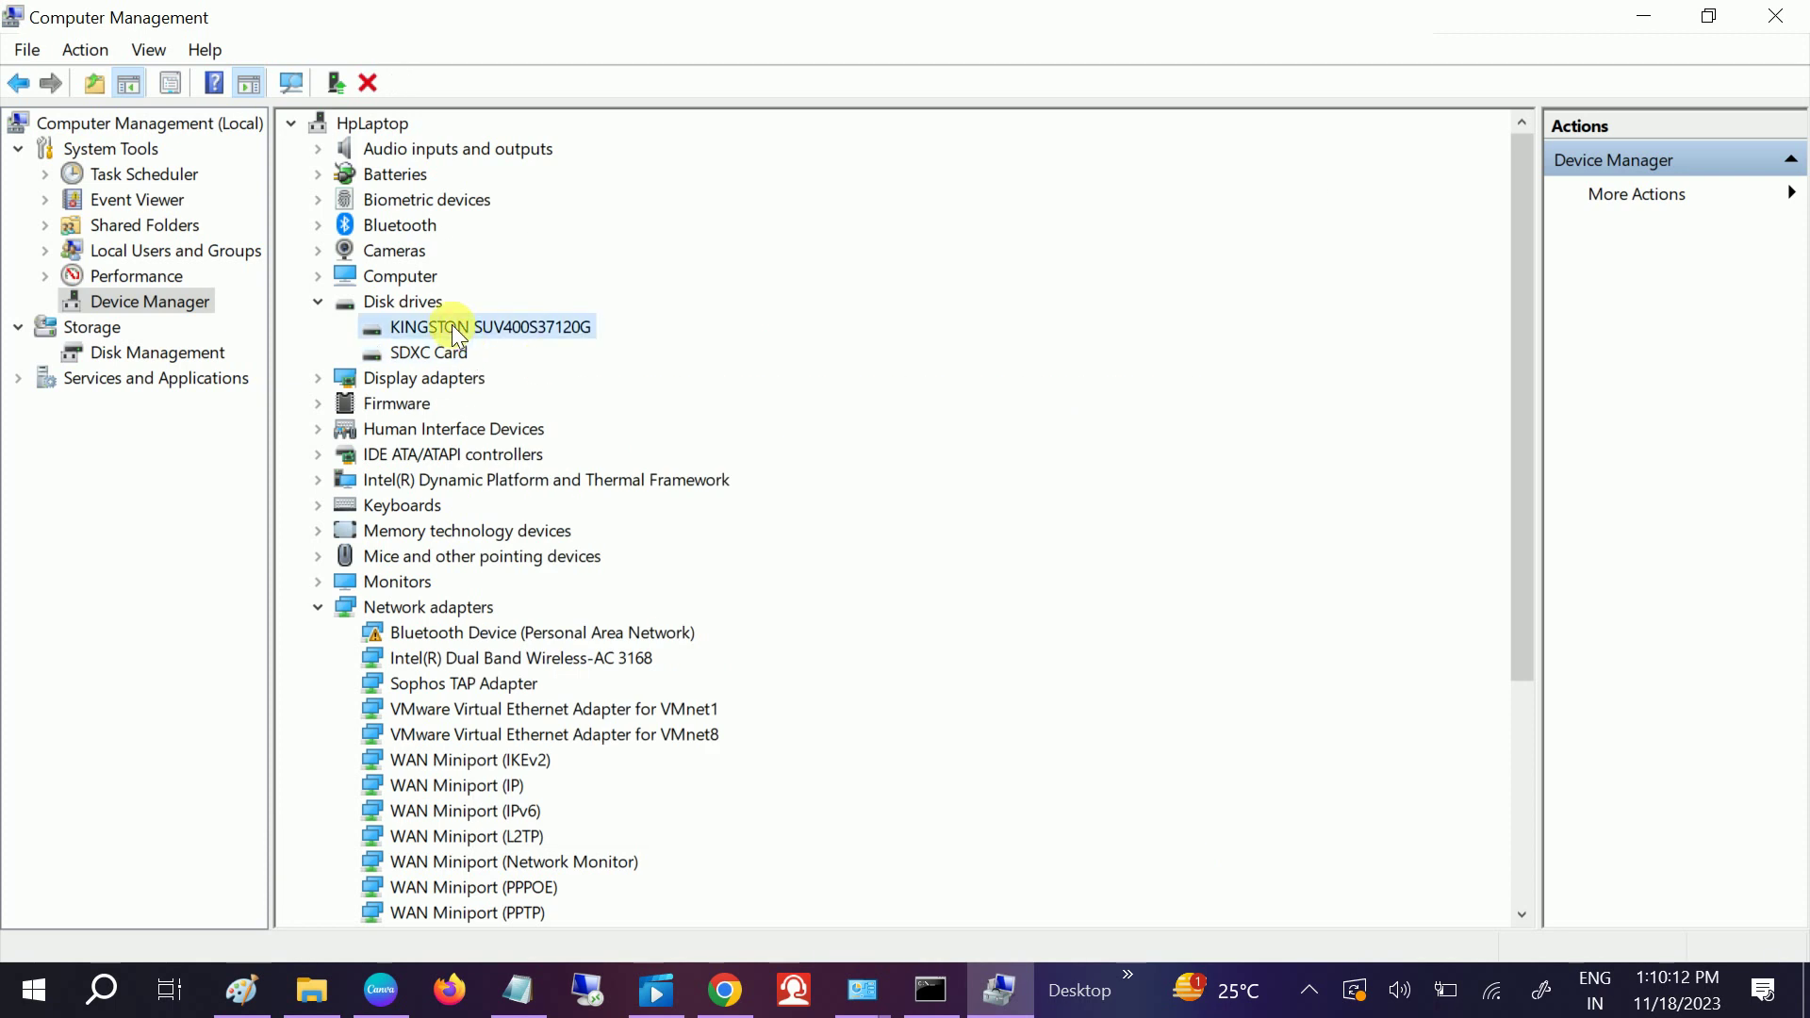
click(513, 353)
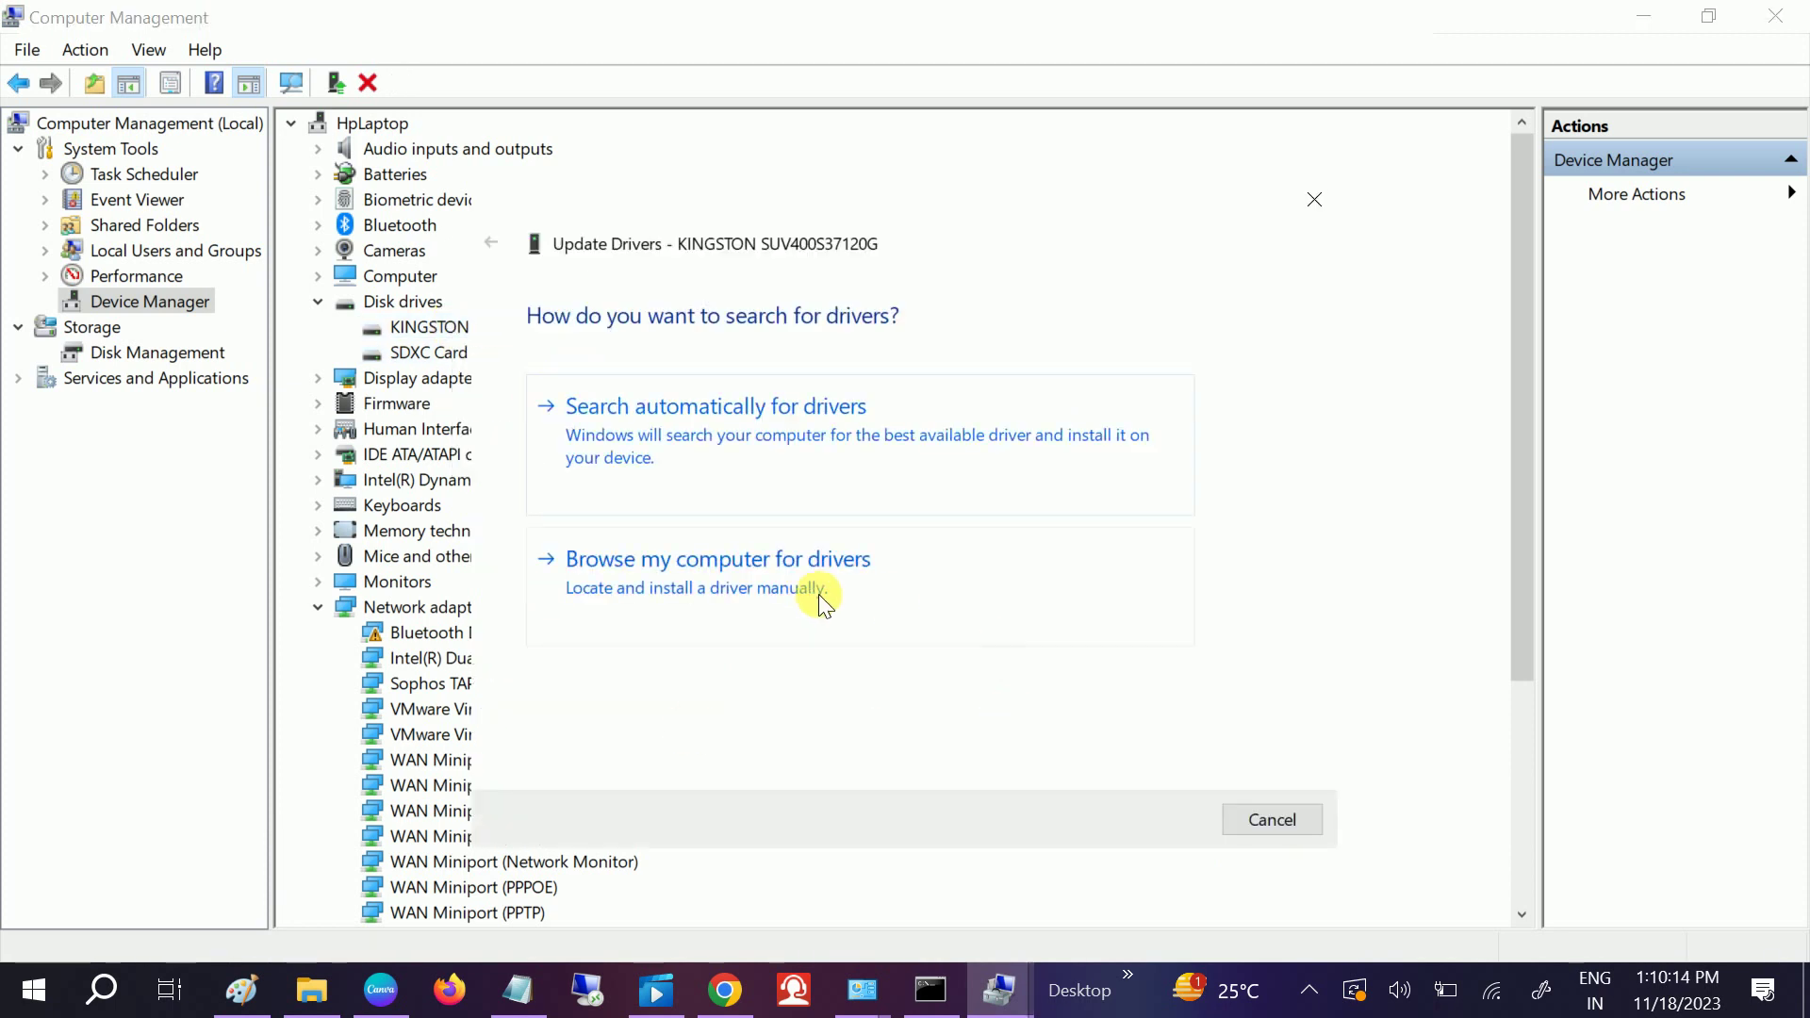
click(811, 595)
click(796, 676)
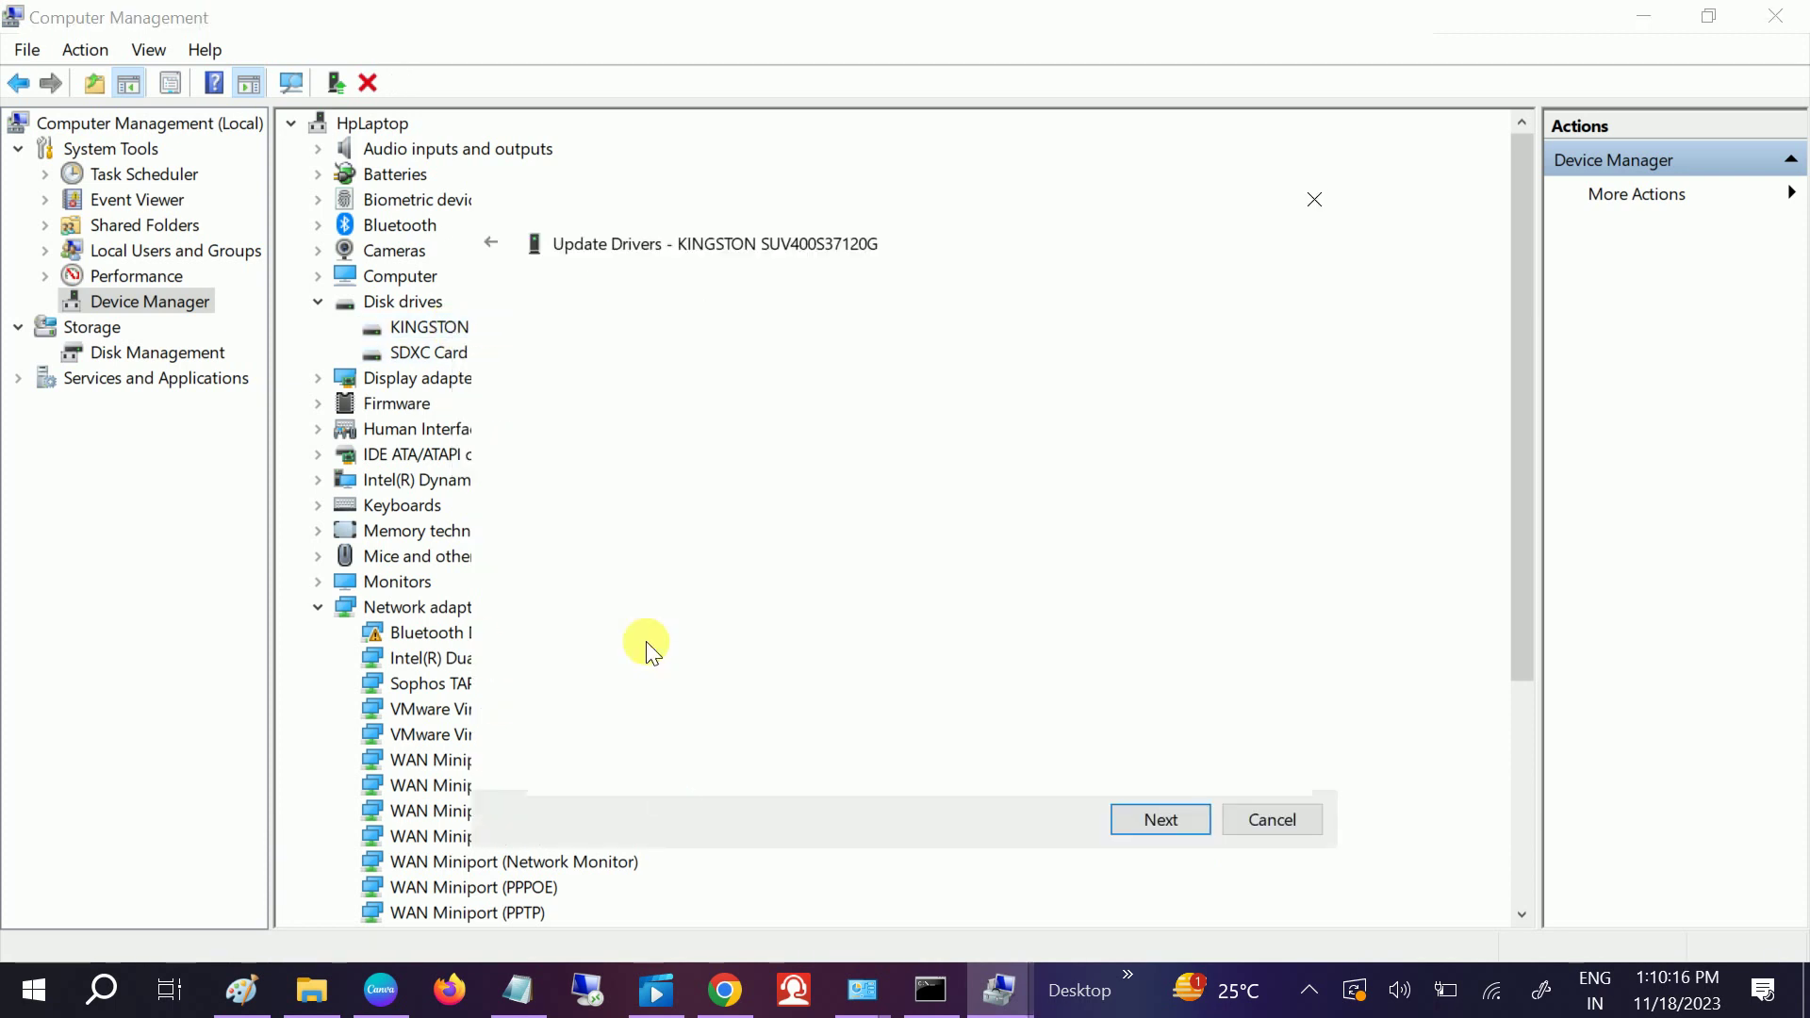
click(607, 561)
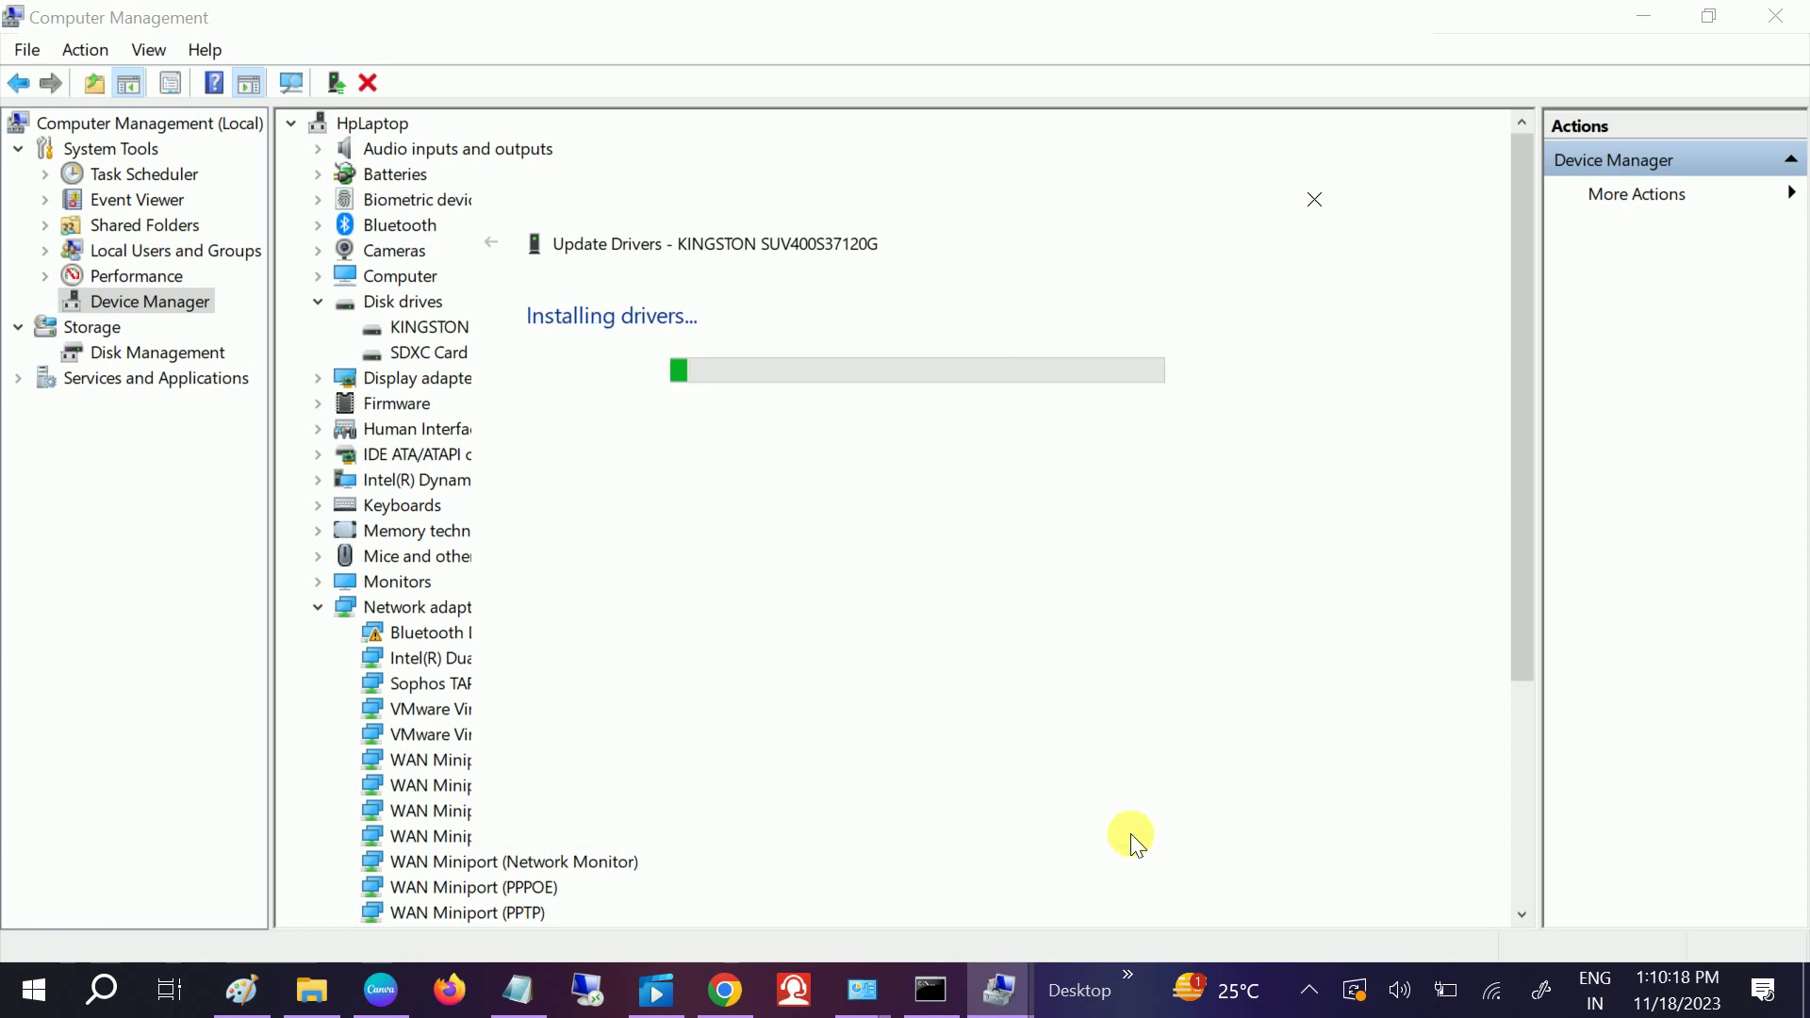
click(1159, 819)
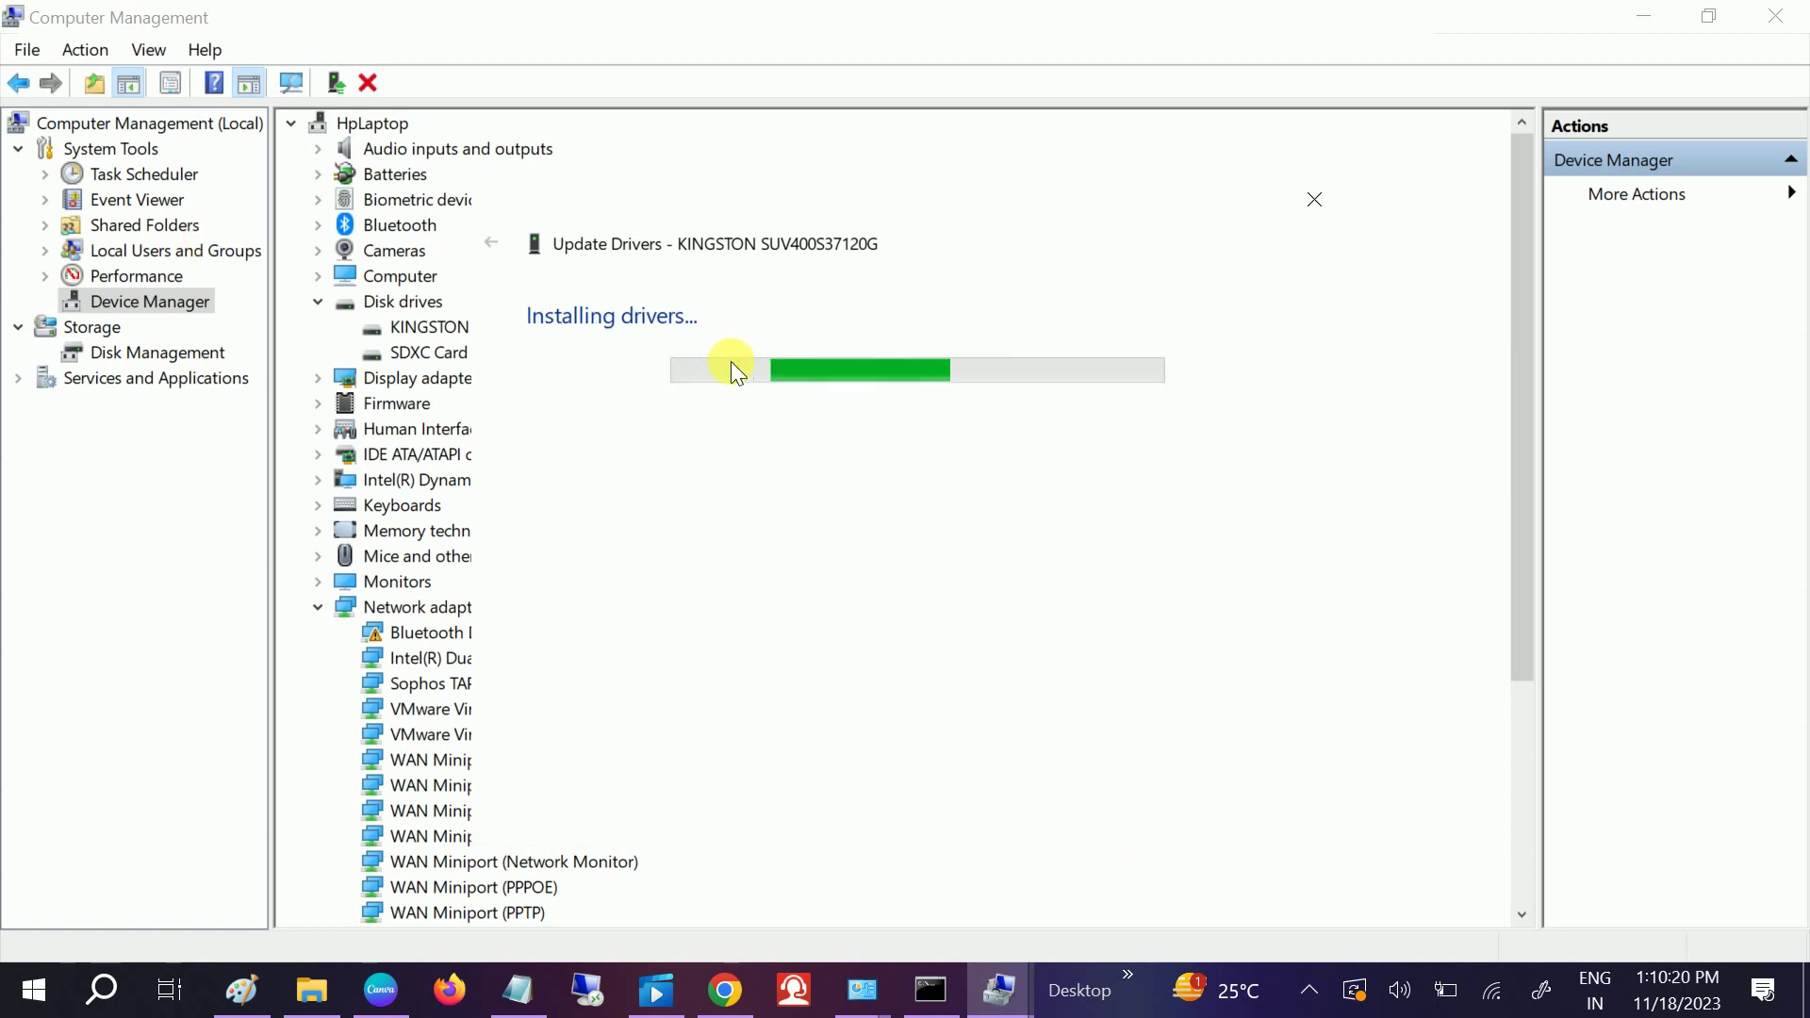
click(1273, 820)
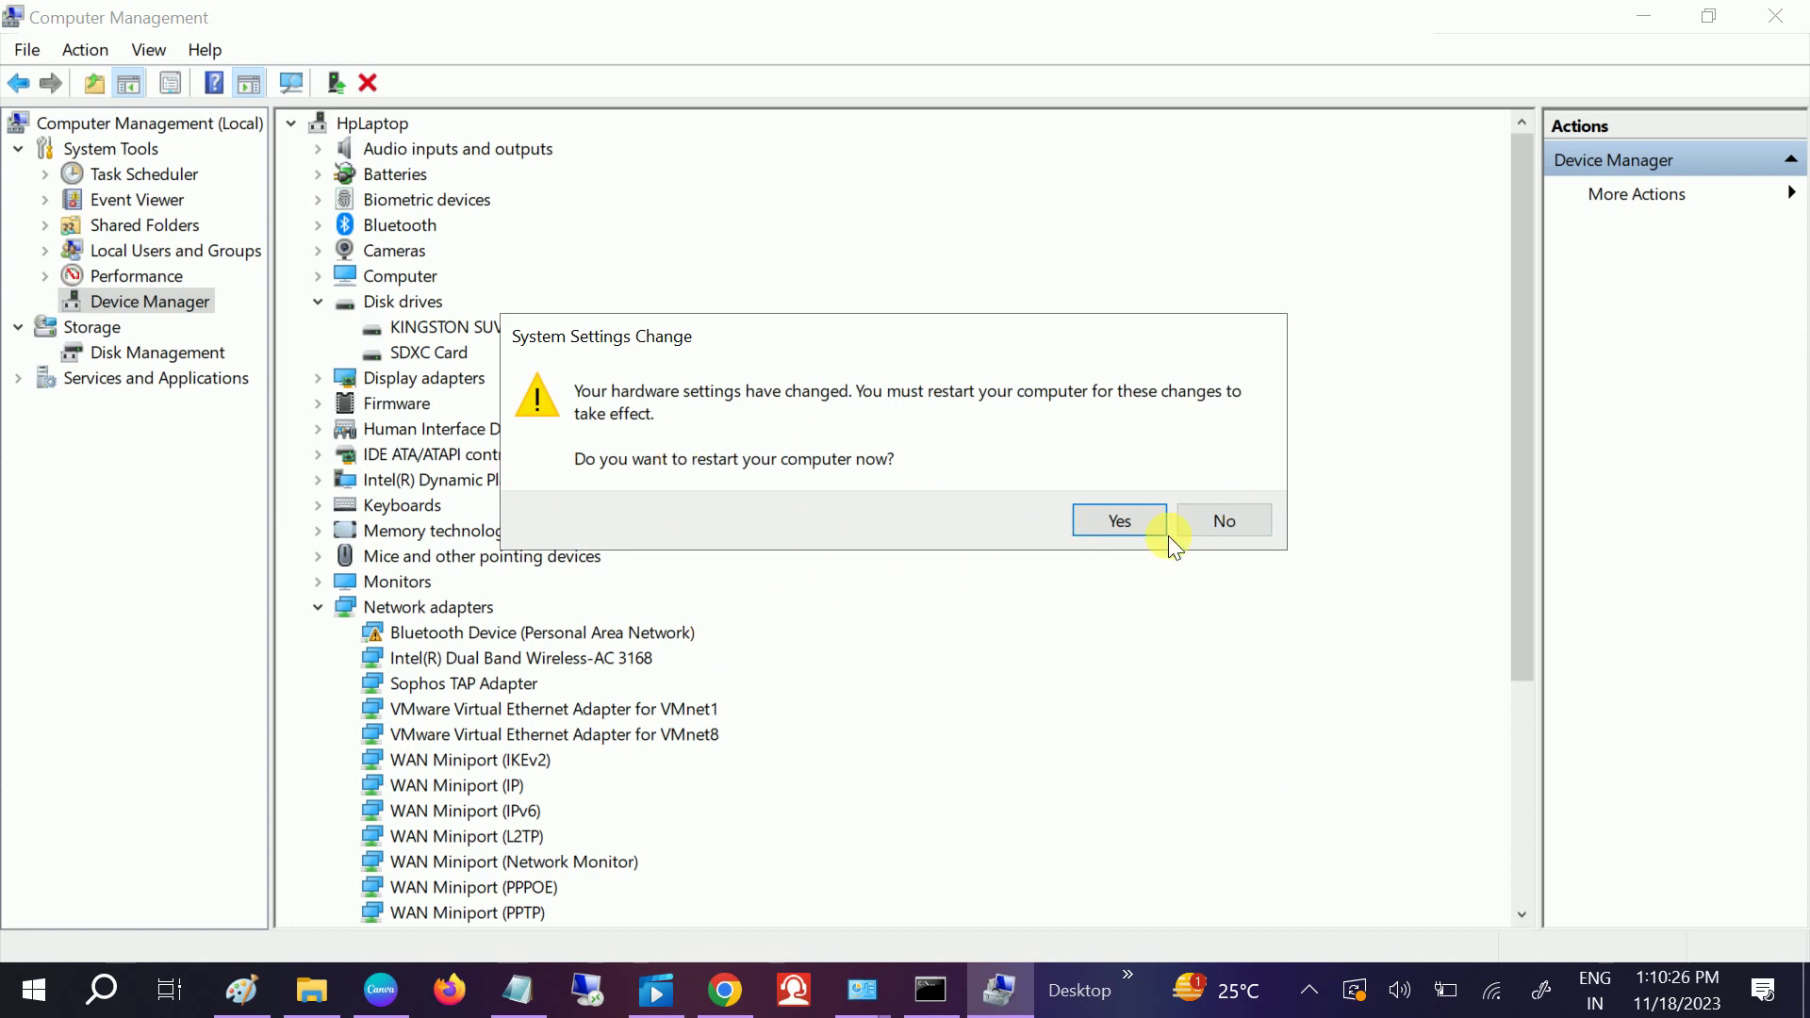
click(1231, 527)
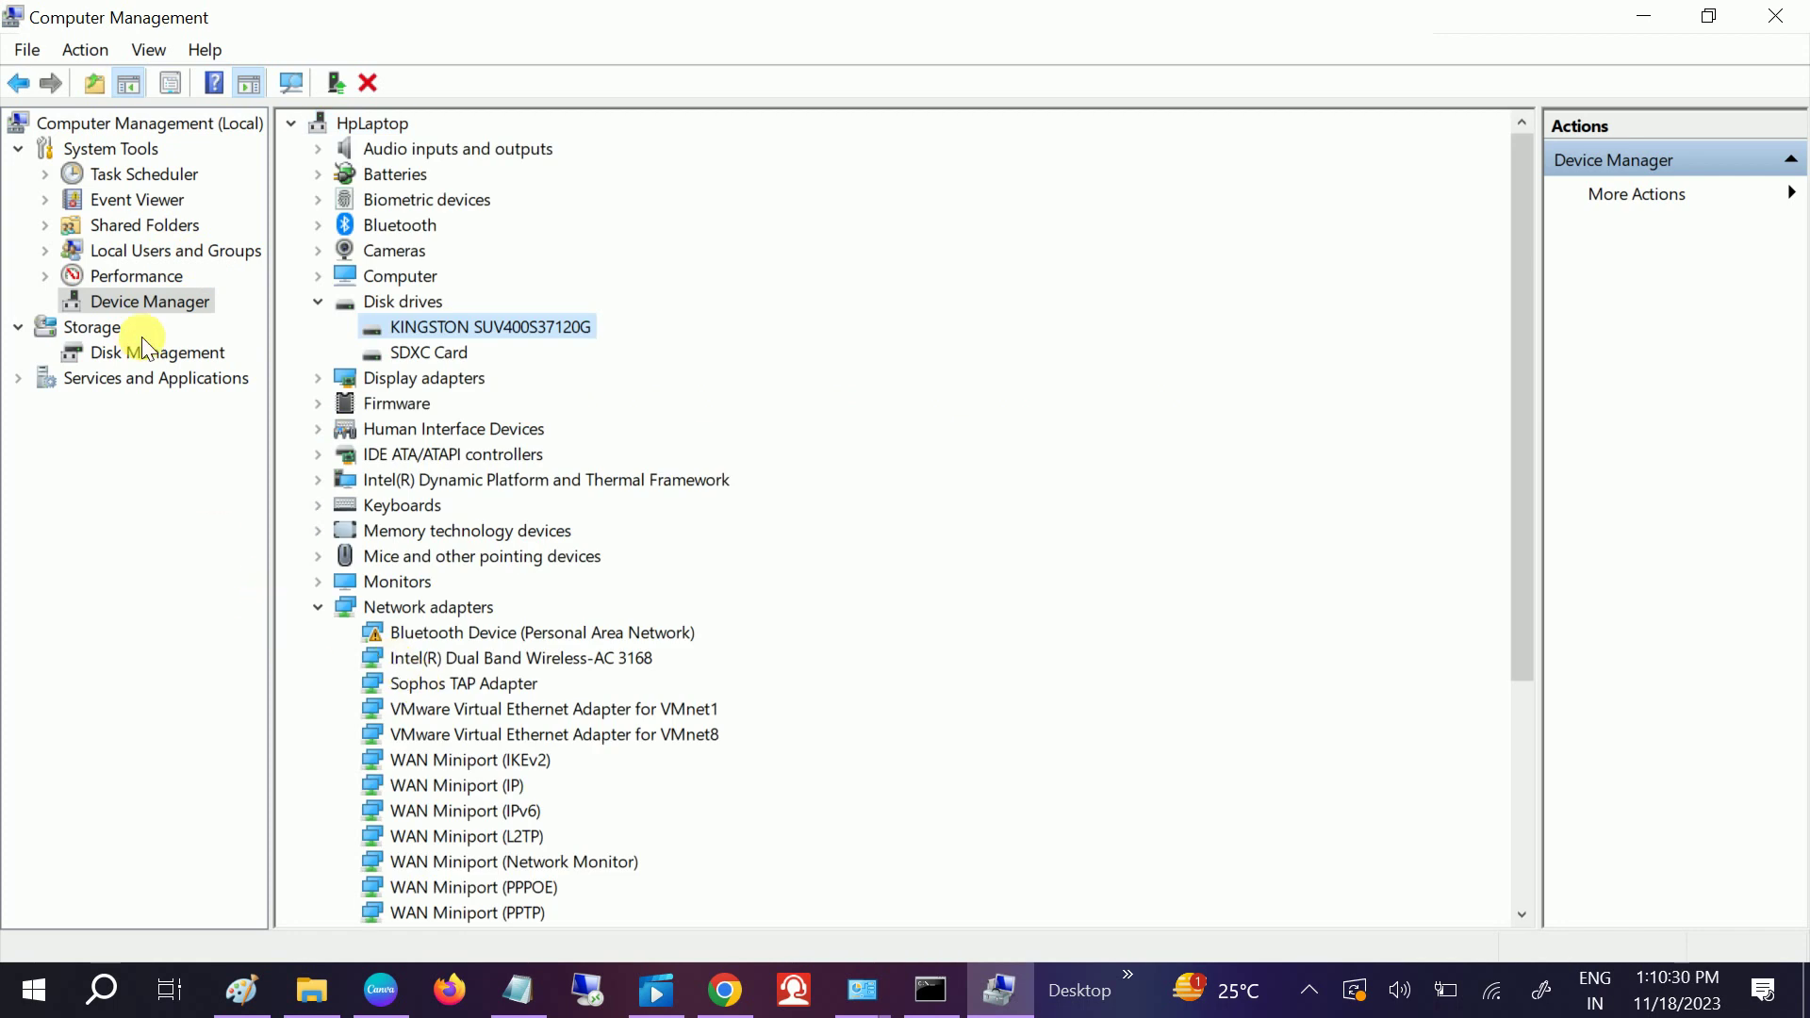
click(1642, 25)
click(1006, 998)
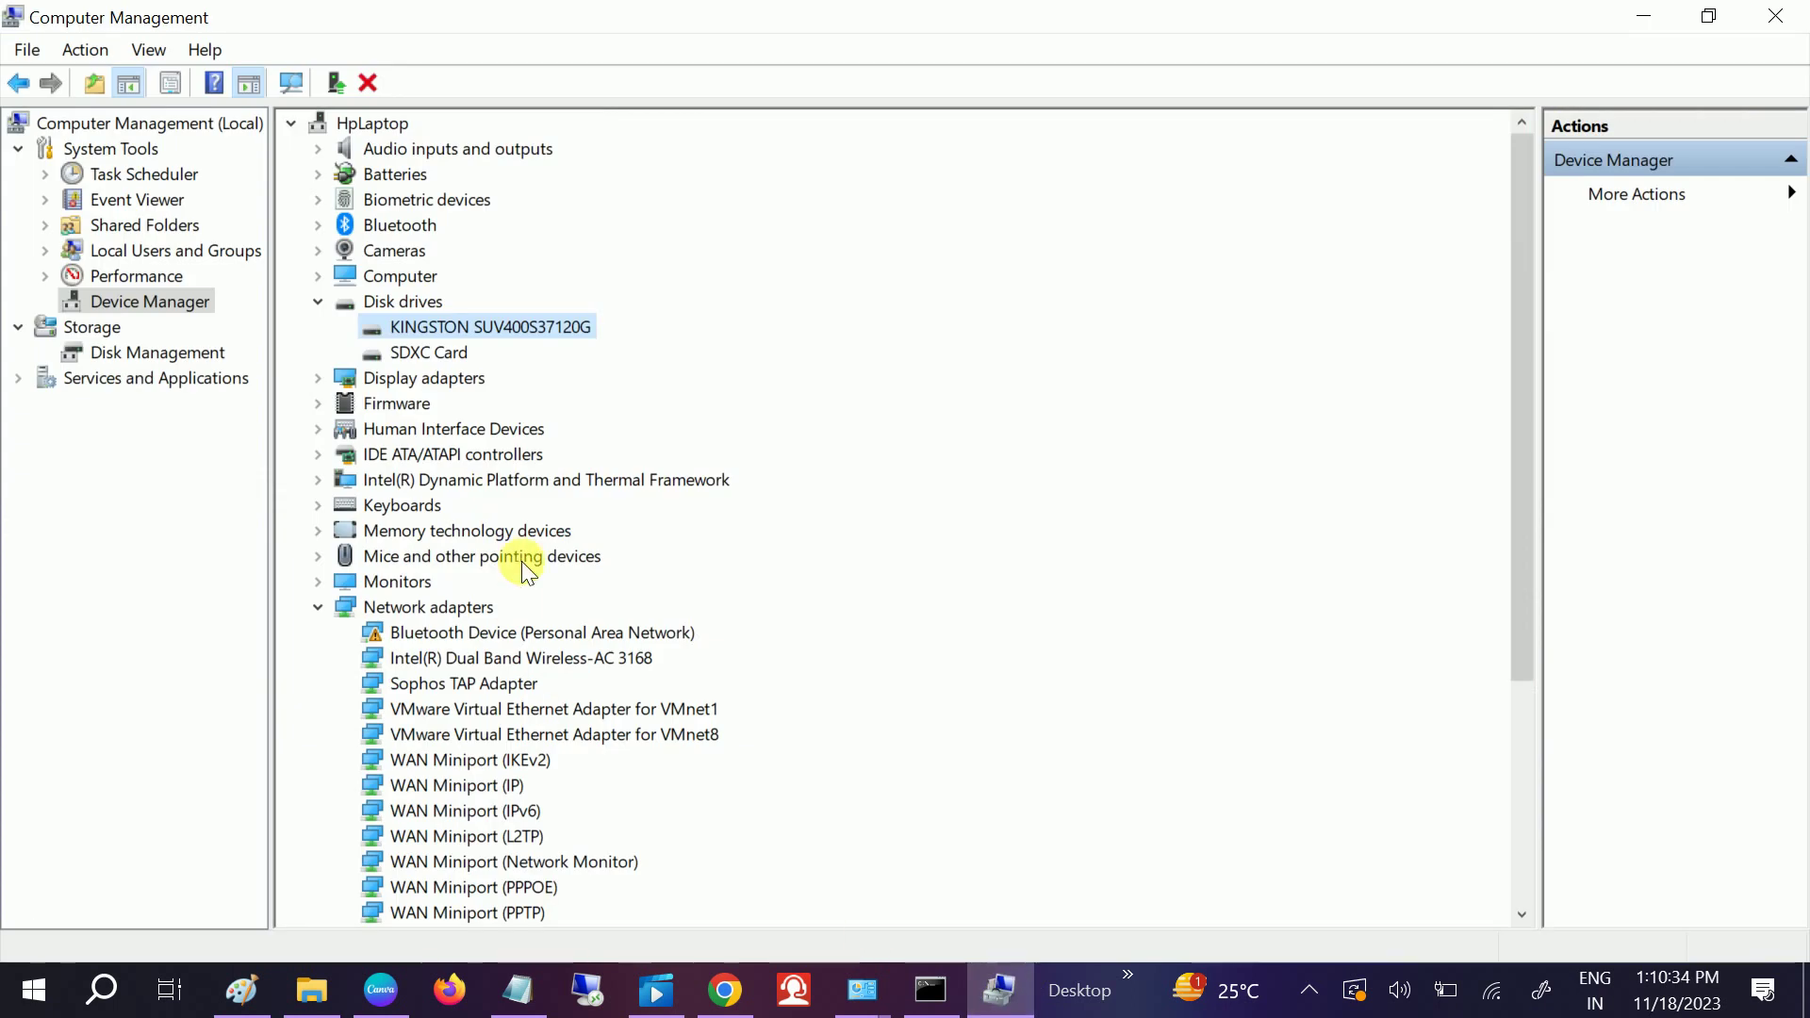
Verify New Volume (H:) in Disk Management and File Explorer's This PC, then return
click(140, 356)
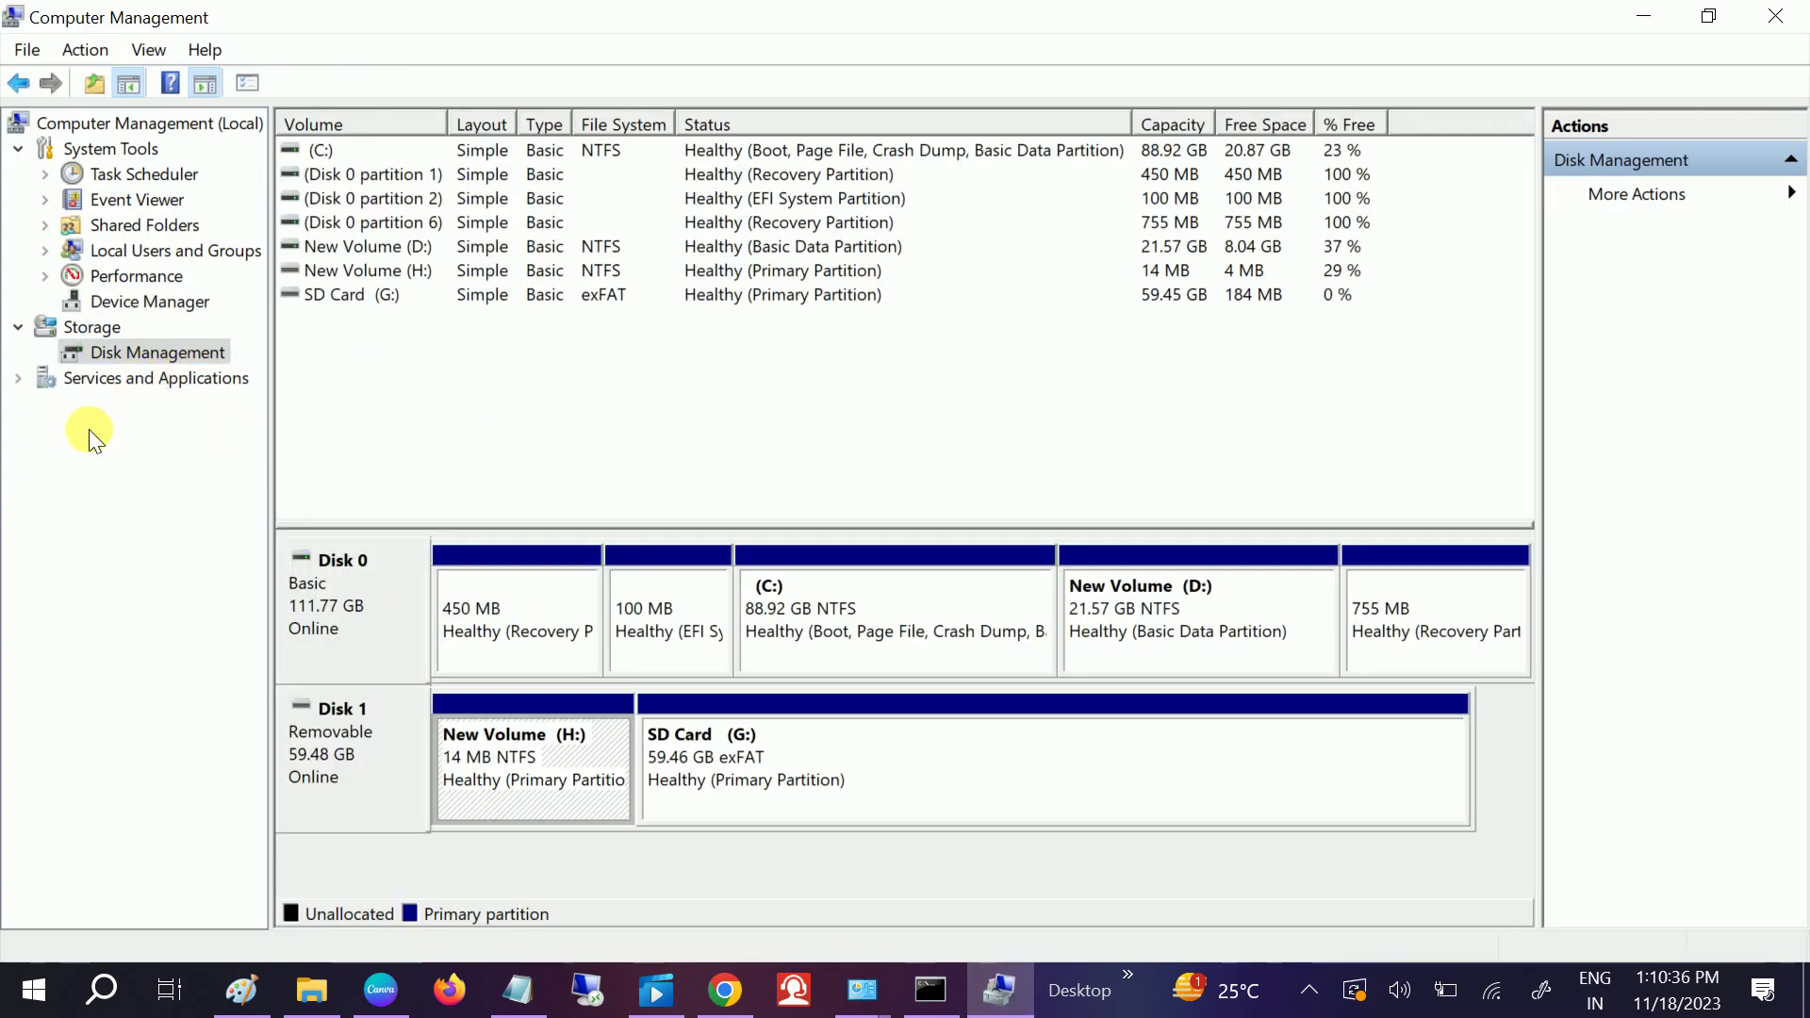
click(509, 737)
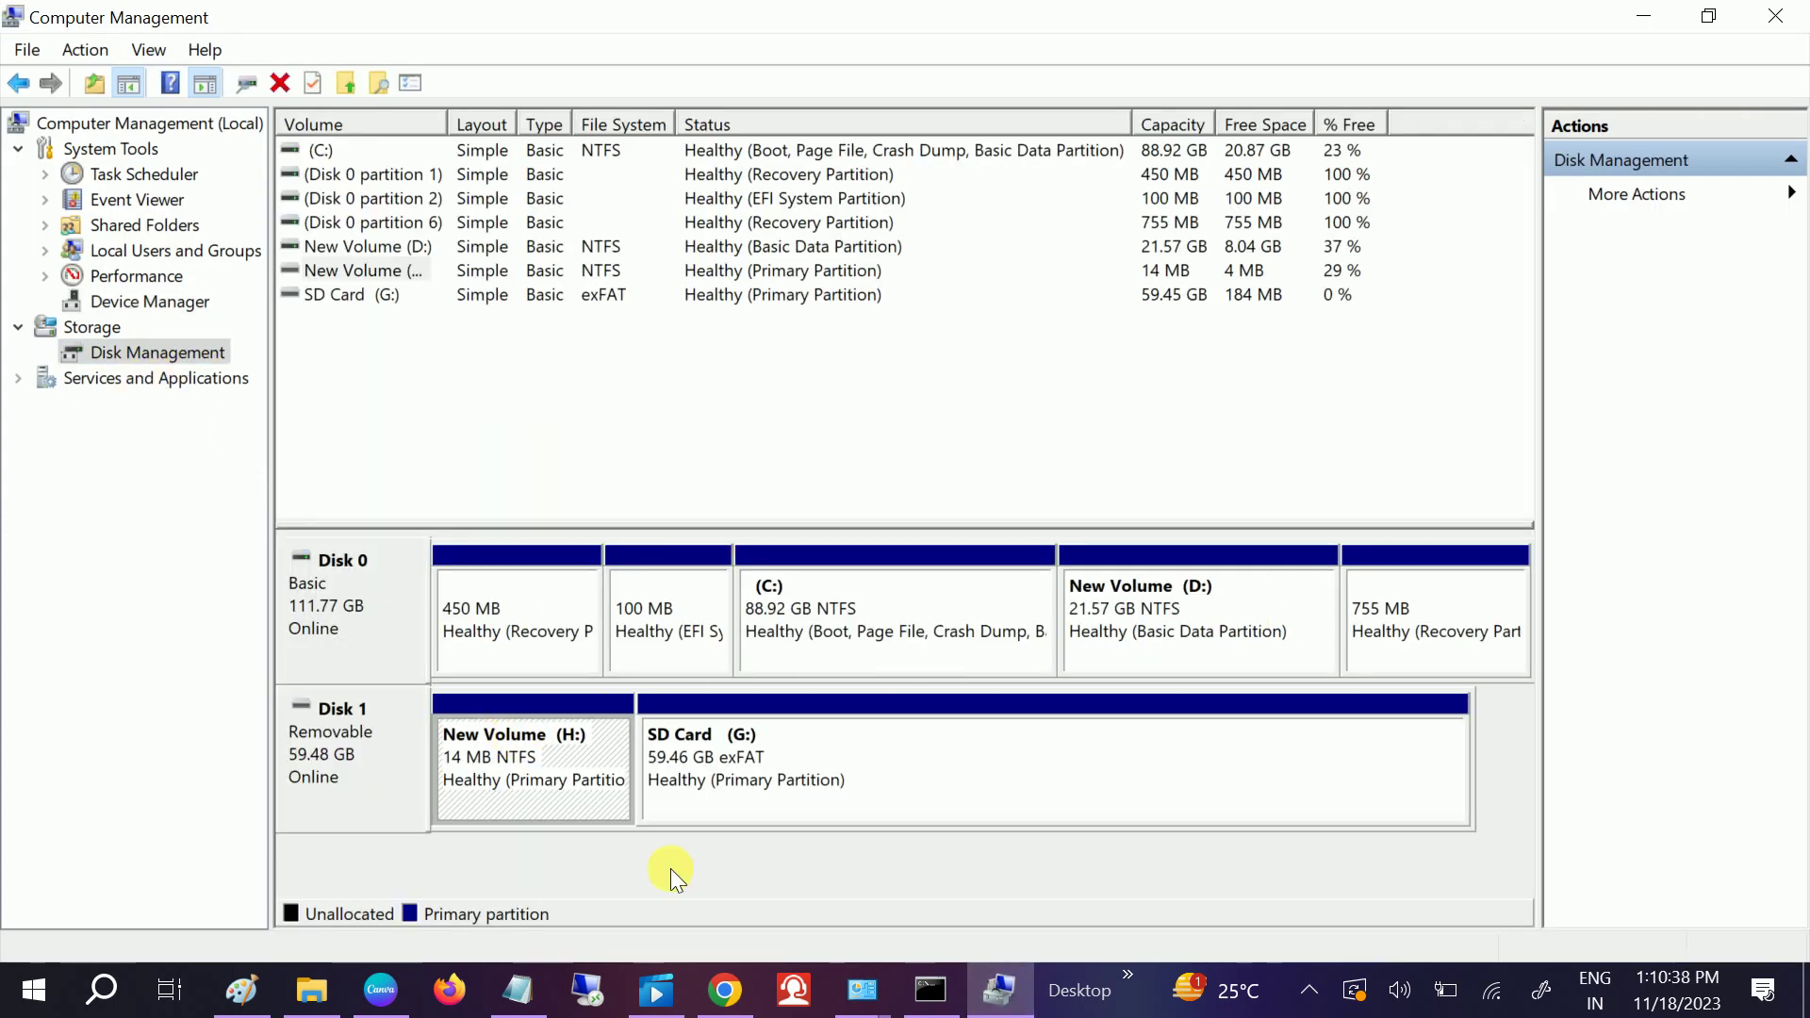
click(311, 989)
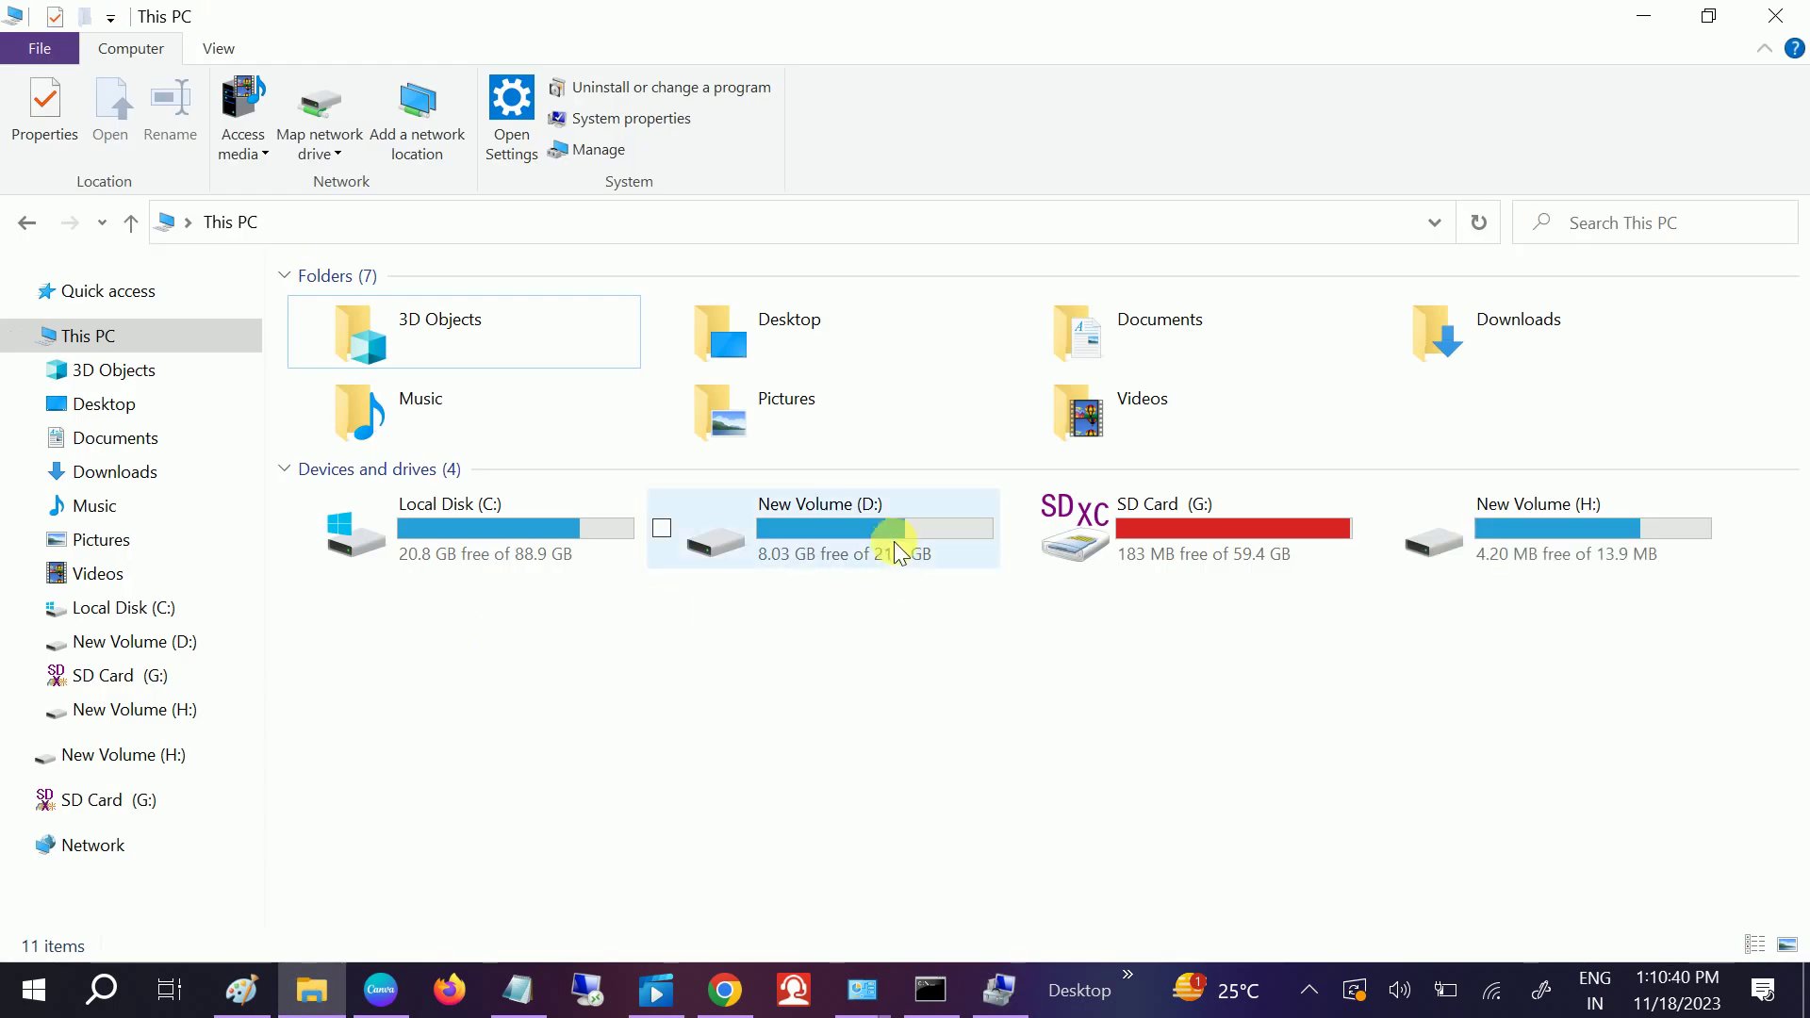
click(900, 548)
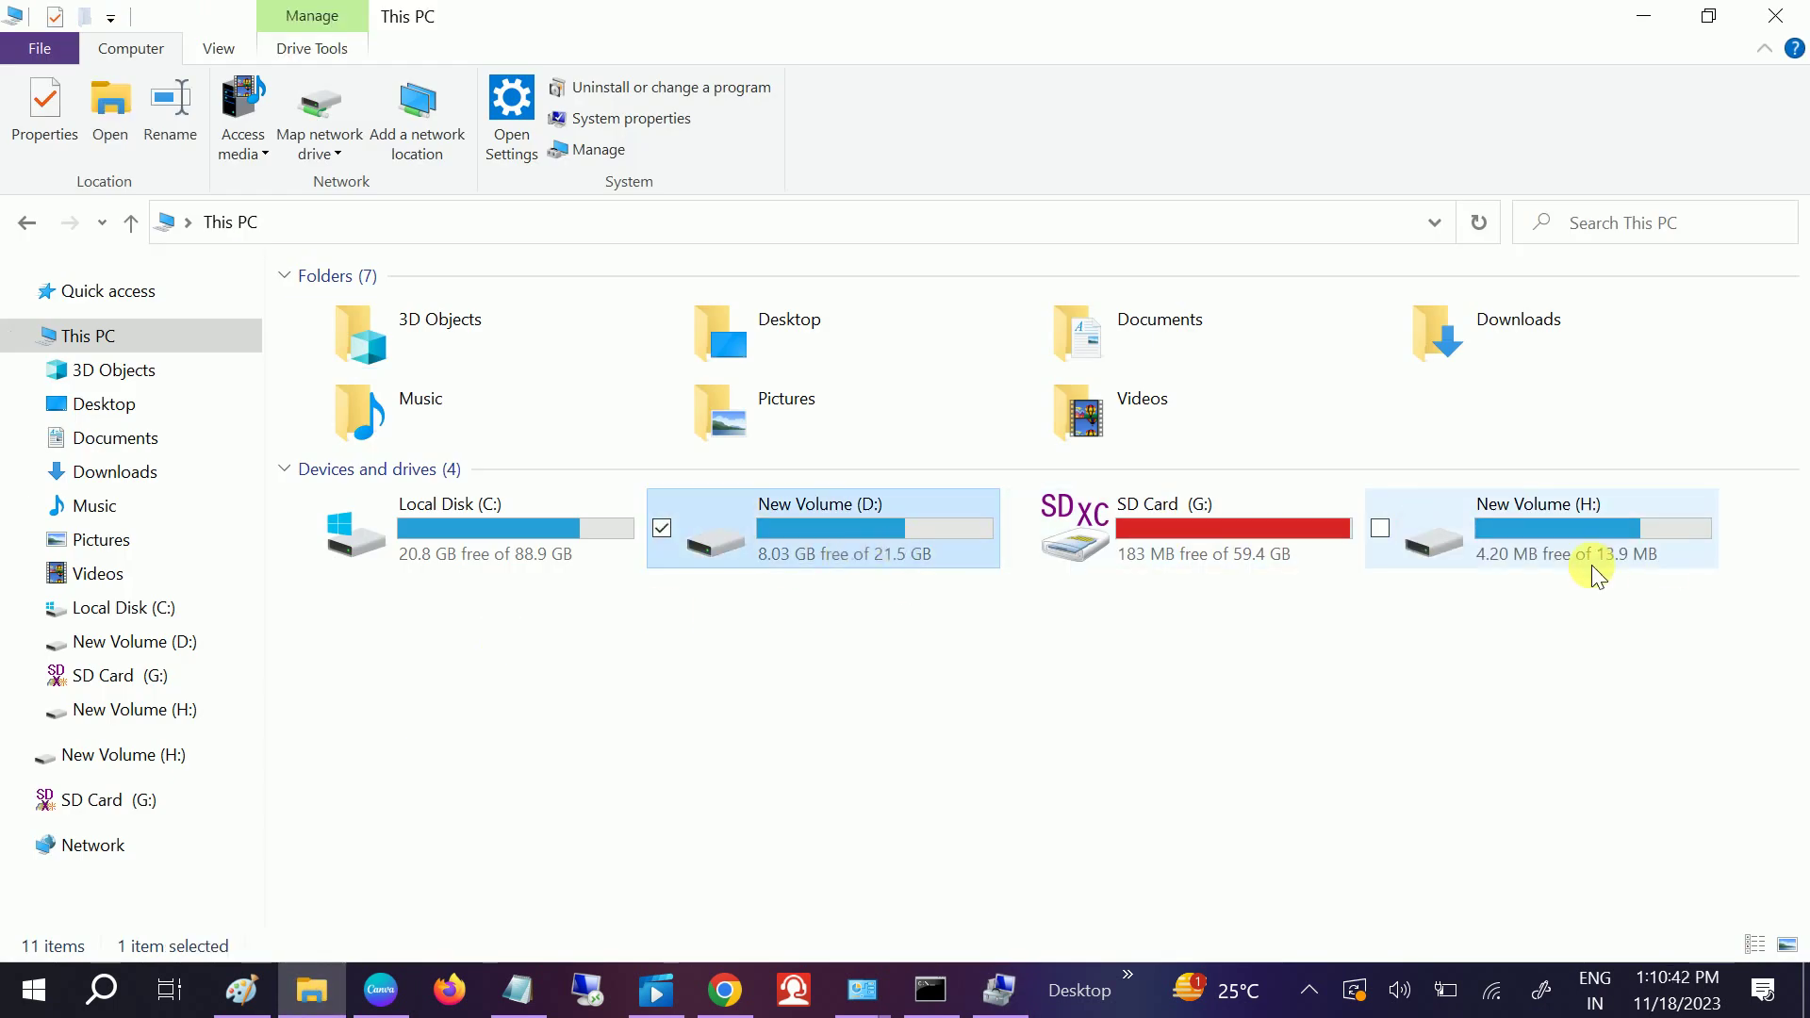
click(1021, 1009)
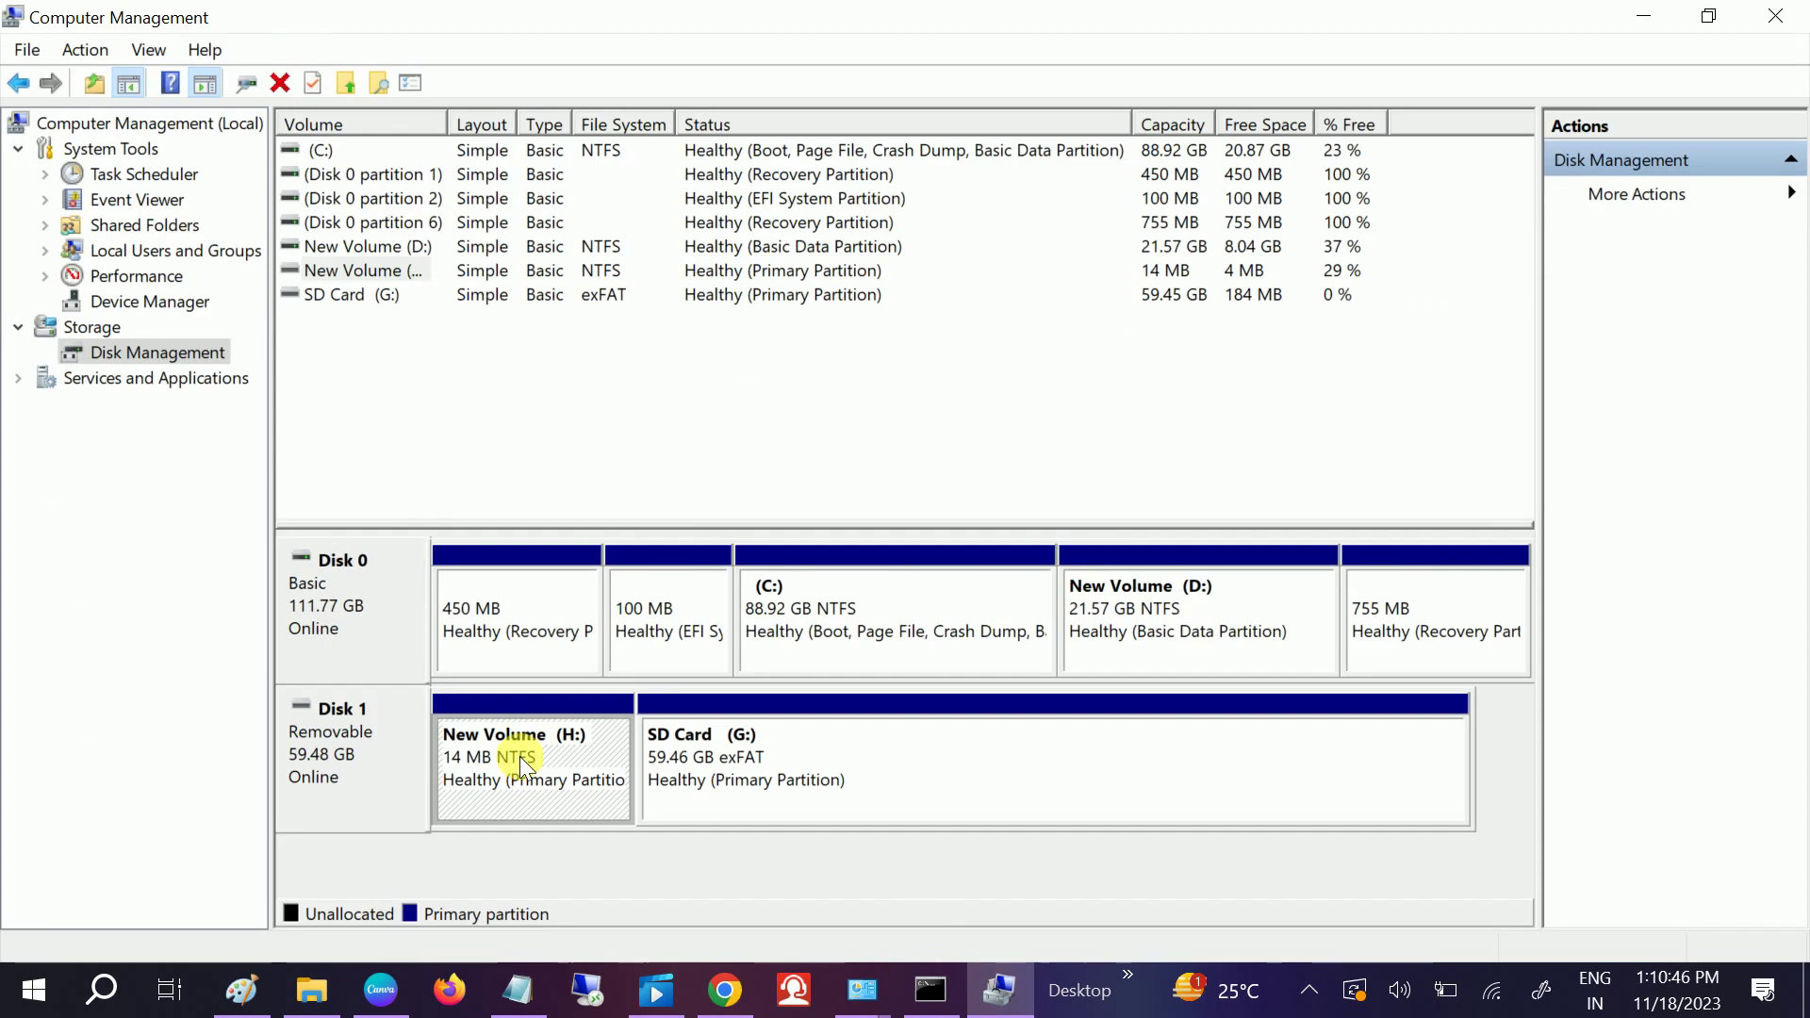
Delete New Volume (H:) on Disk 1 and select the freed 16 MB unallocated space
right_click(518, 756)
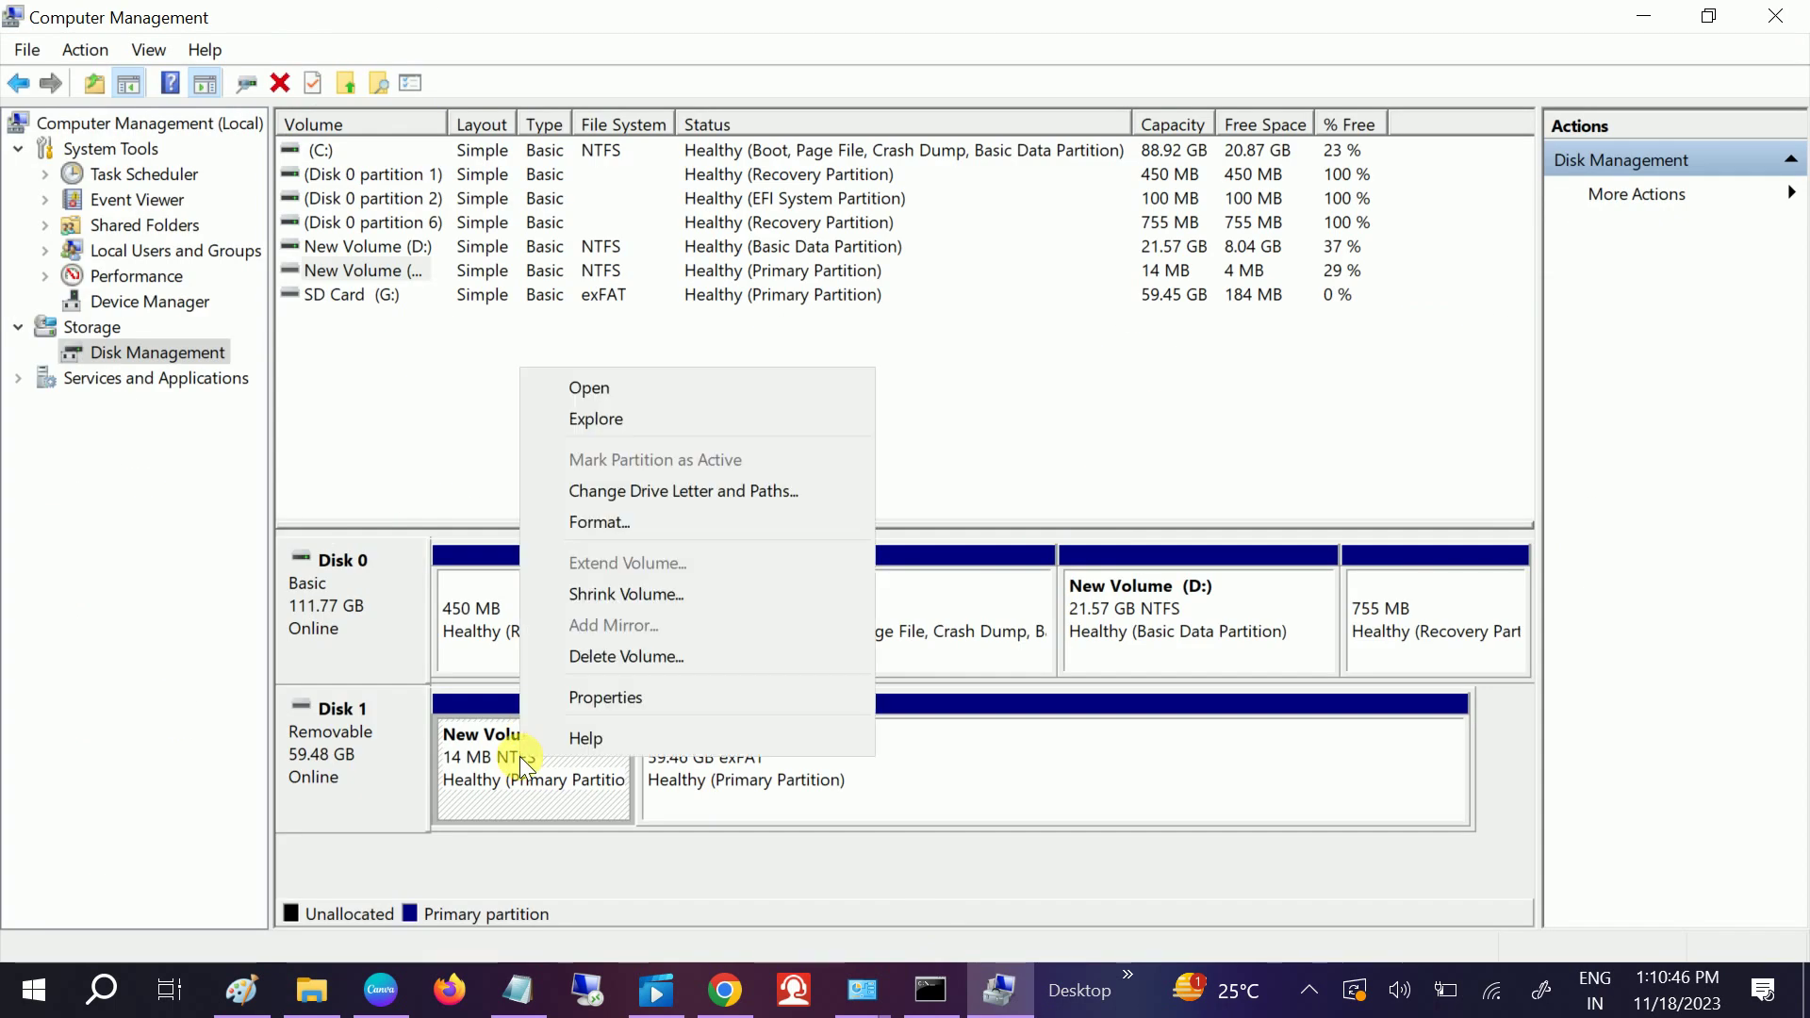
click(697, 659)
click(1016, 682)
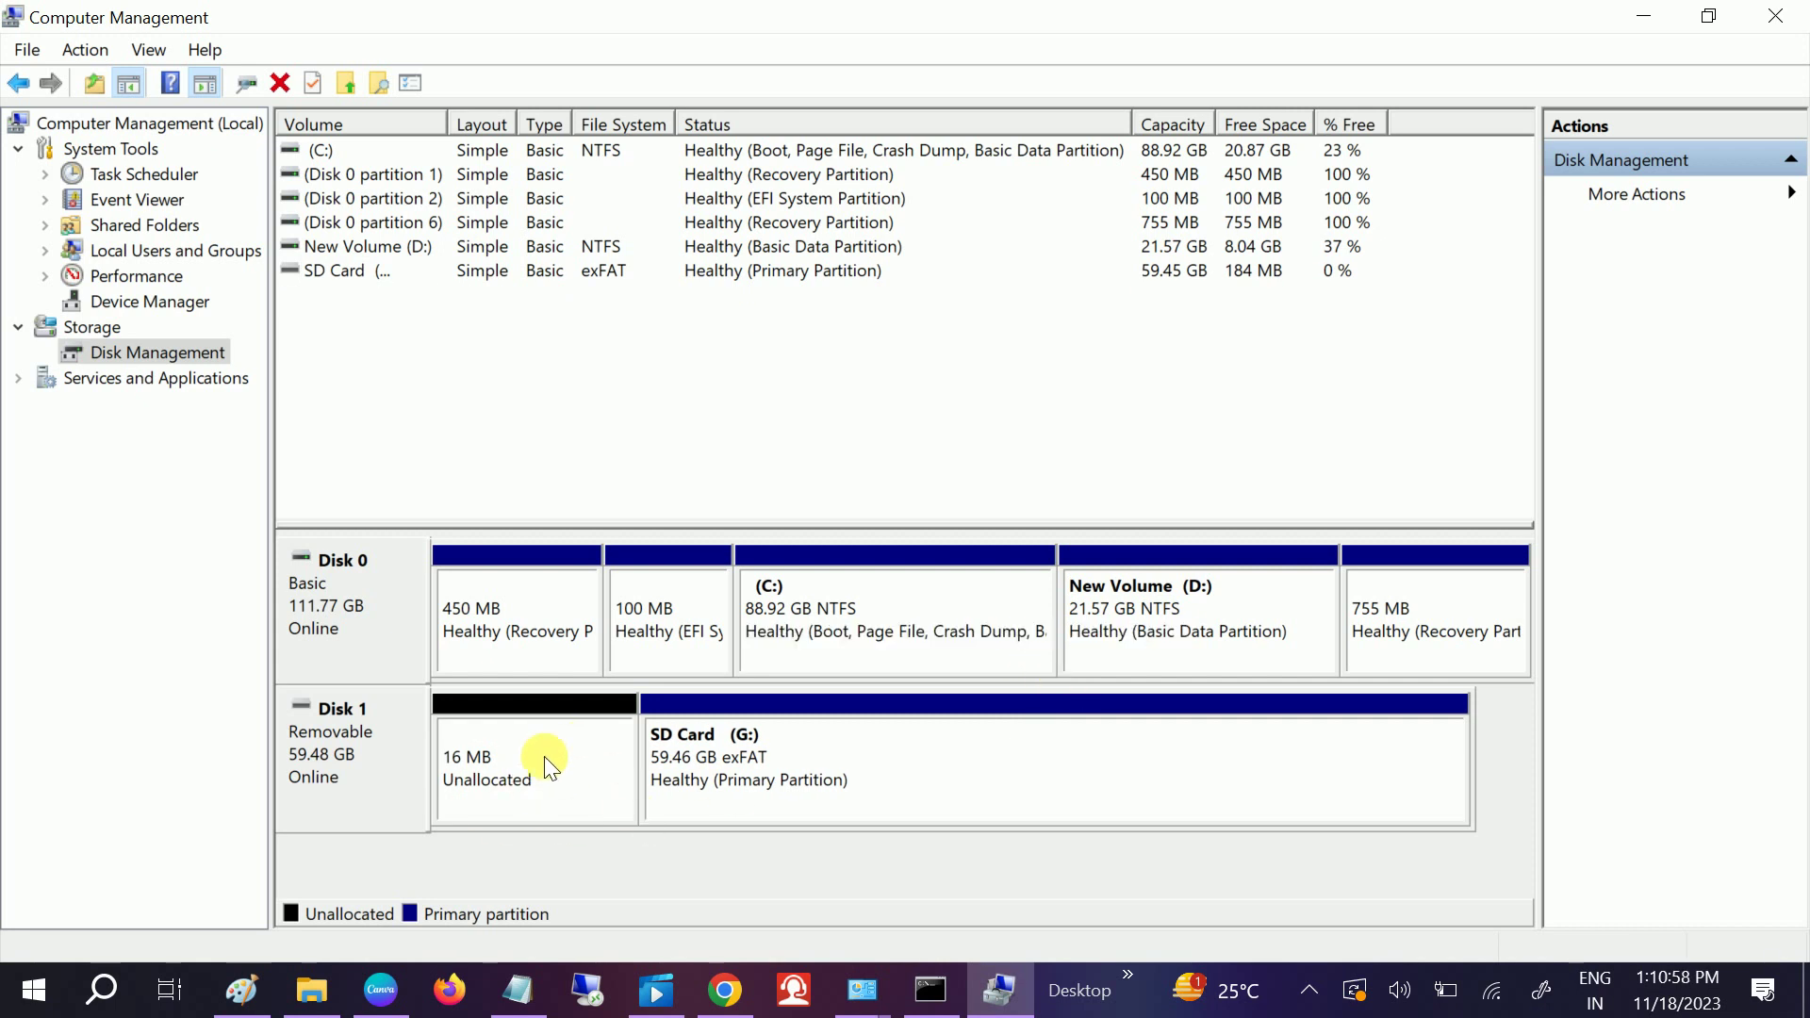
click(596, 763)
Recreate a 14 MB simple volume with letter E formatted as NTFS, then switch to Command Prompt
right_click(593, 761)
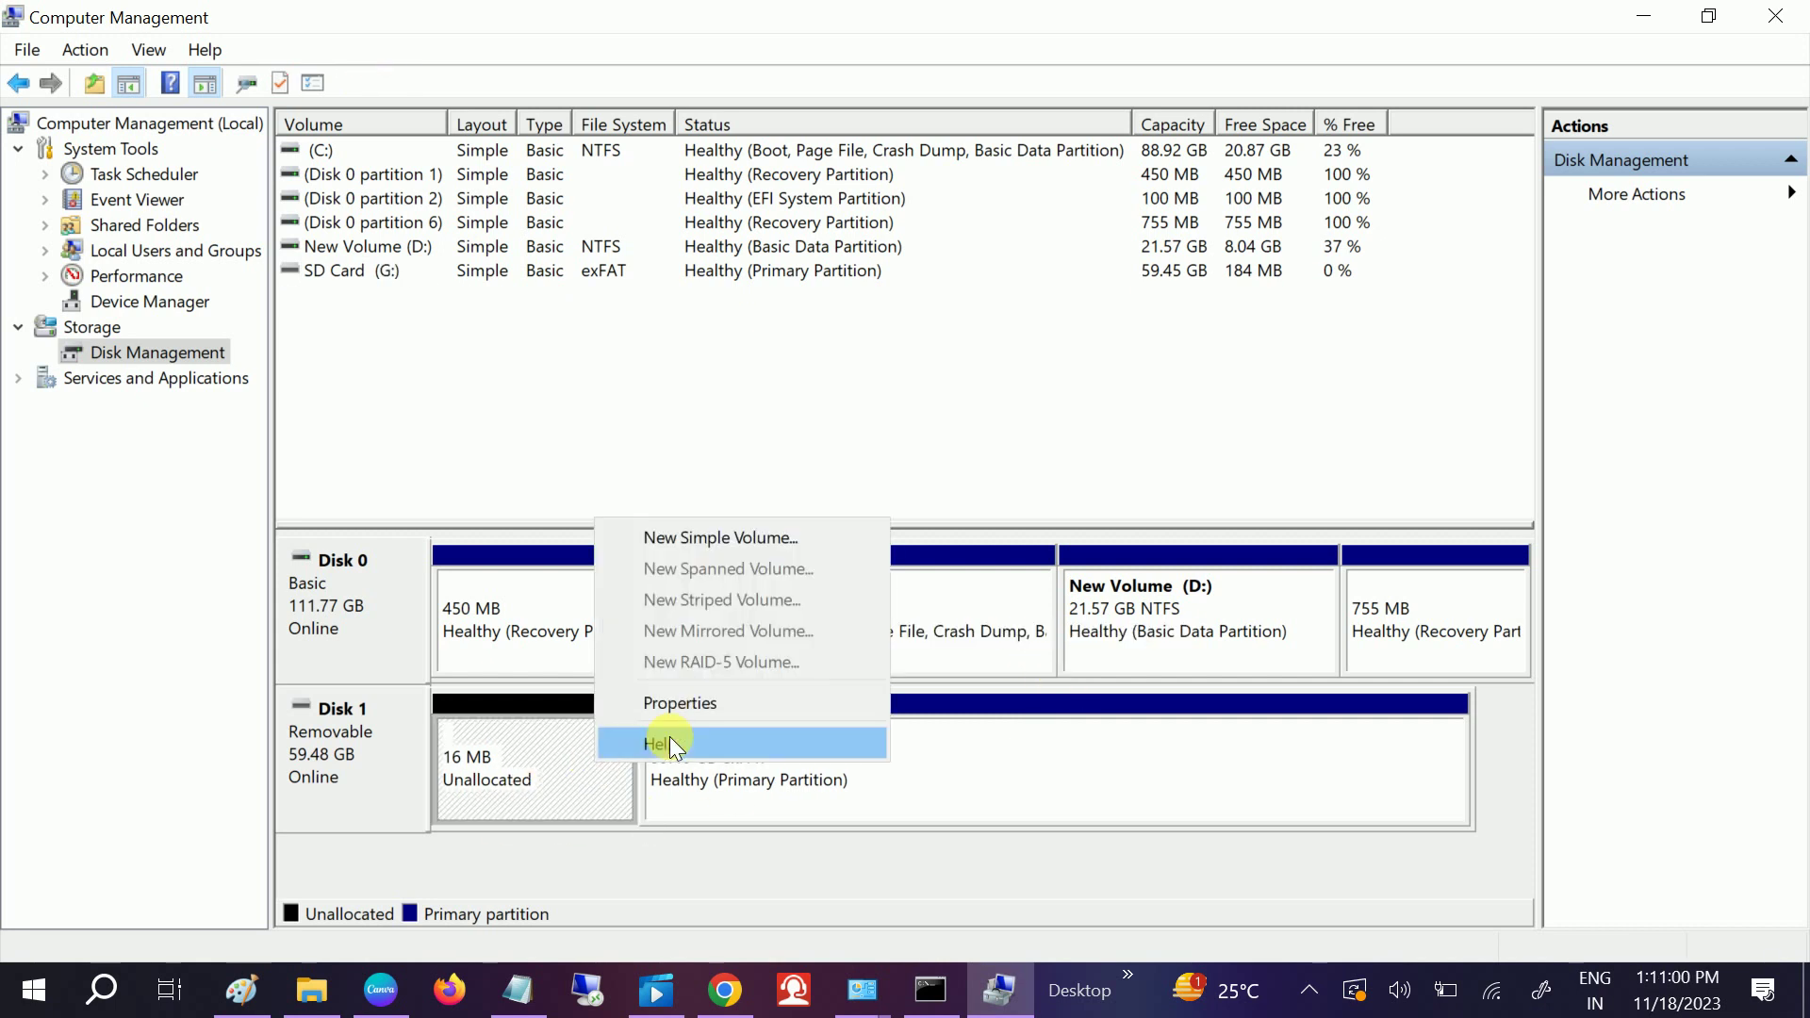
click(745, 536)
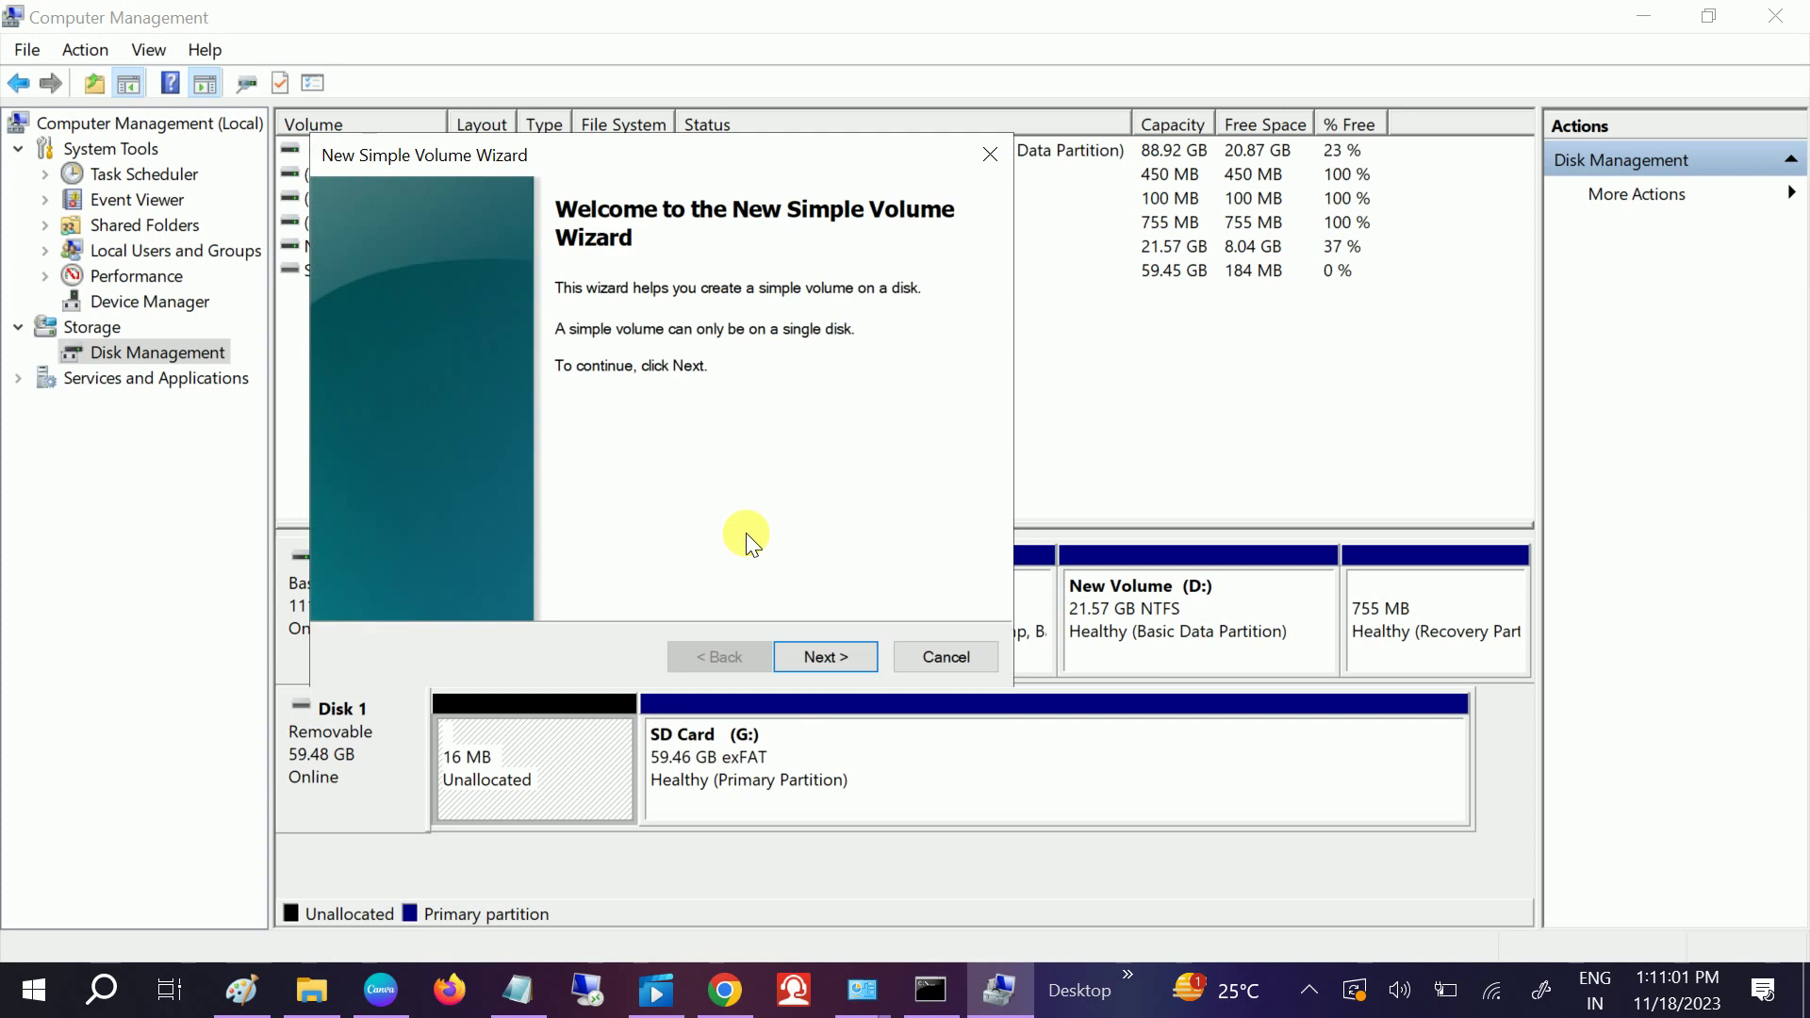
click(830, 655)
click(834, 658)
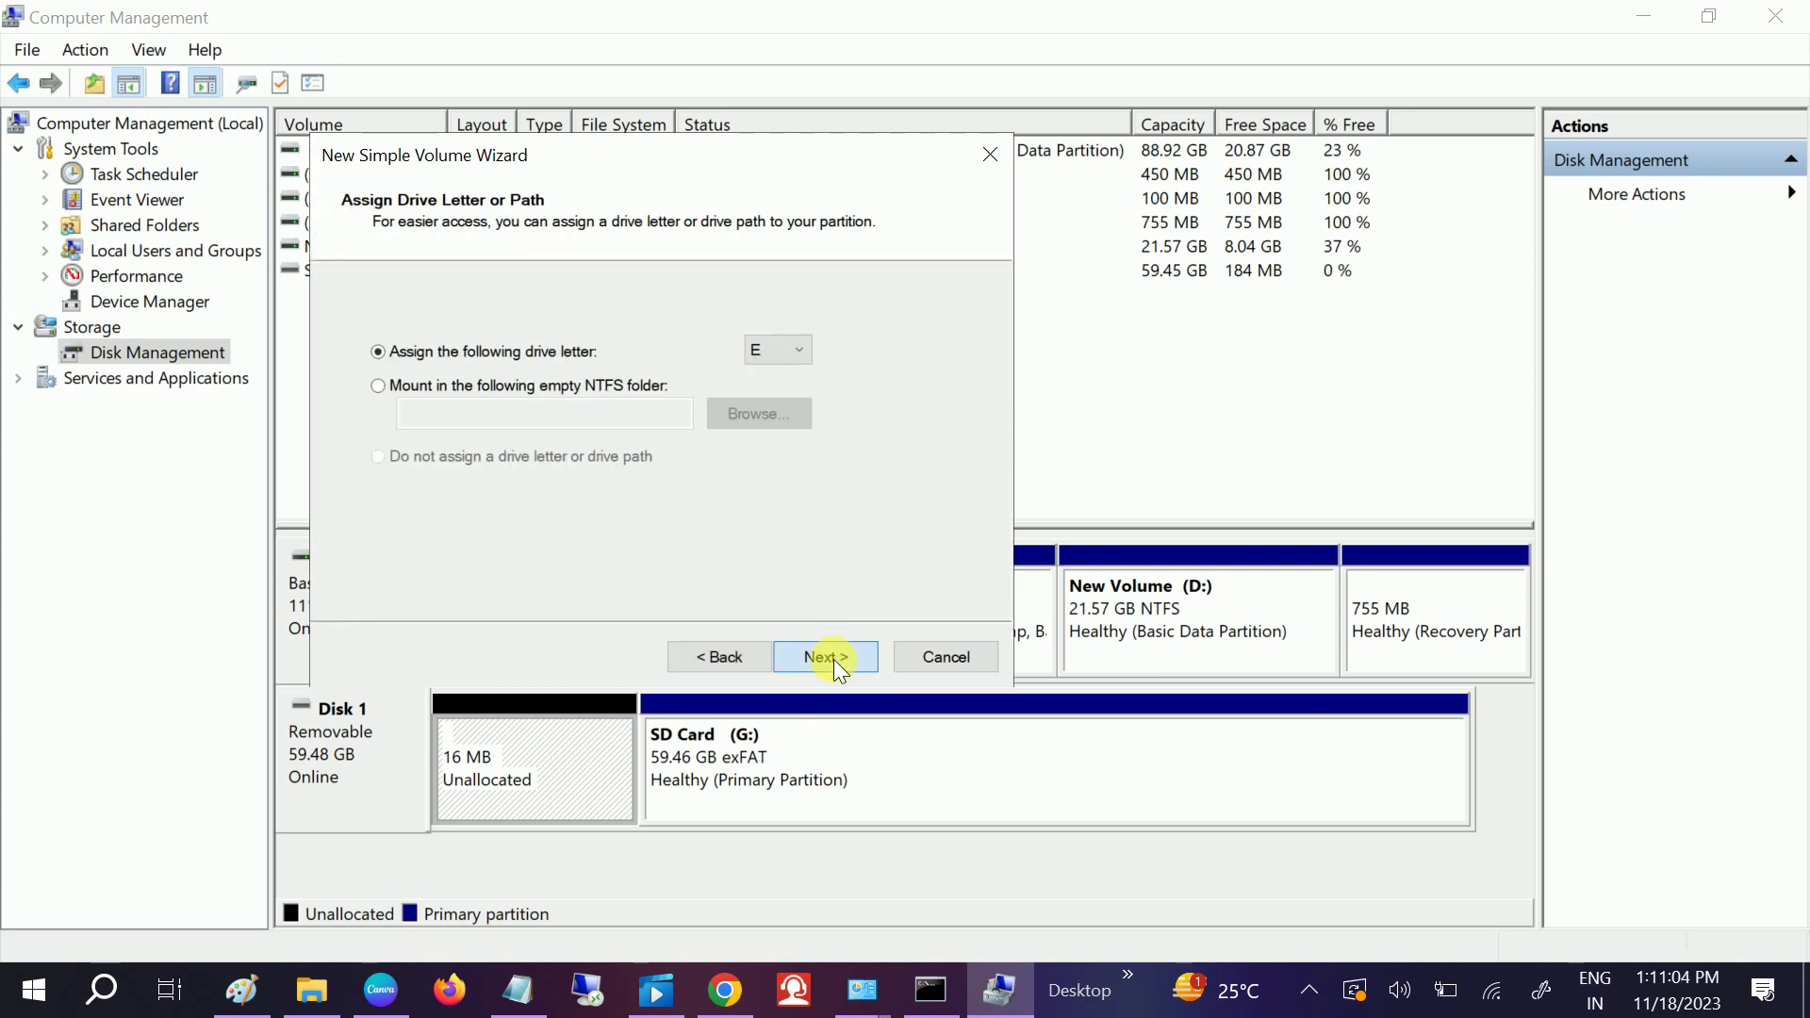
click(833, 659)
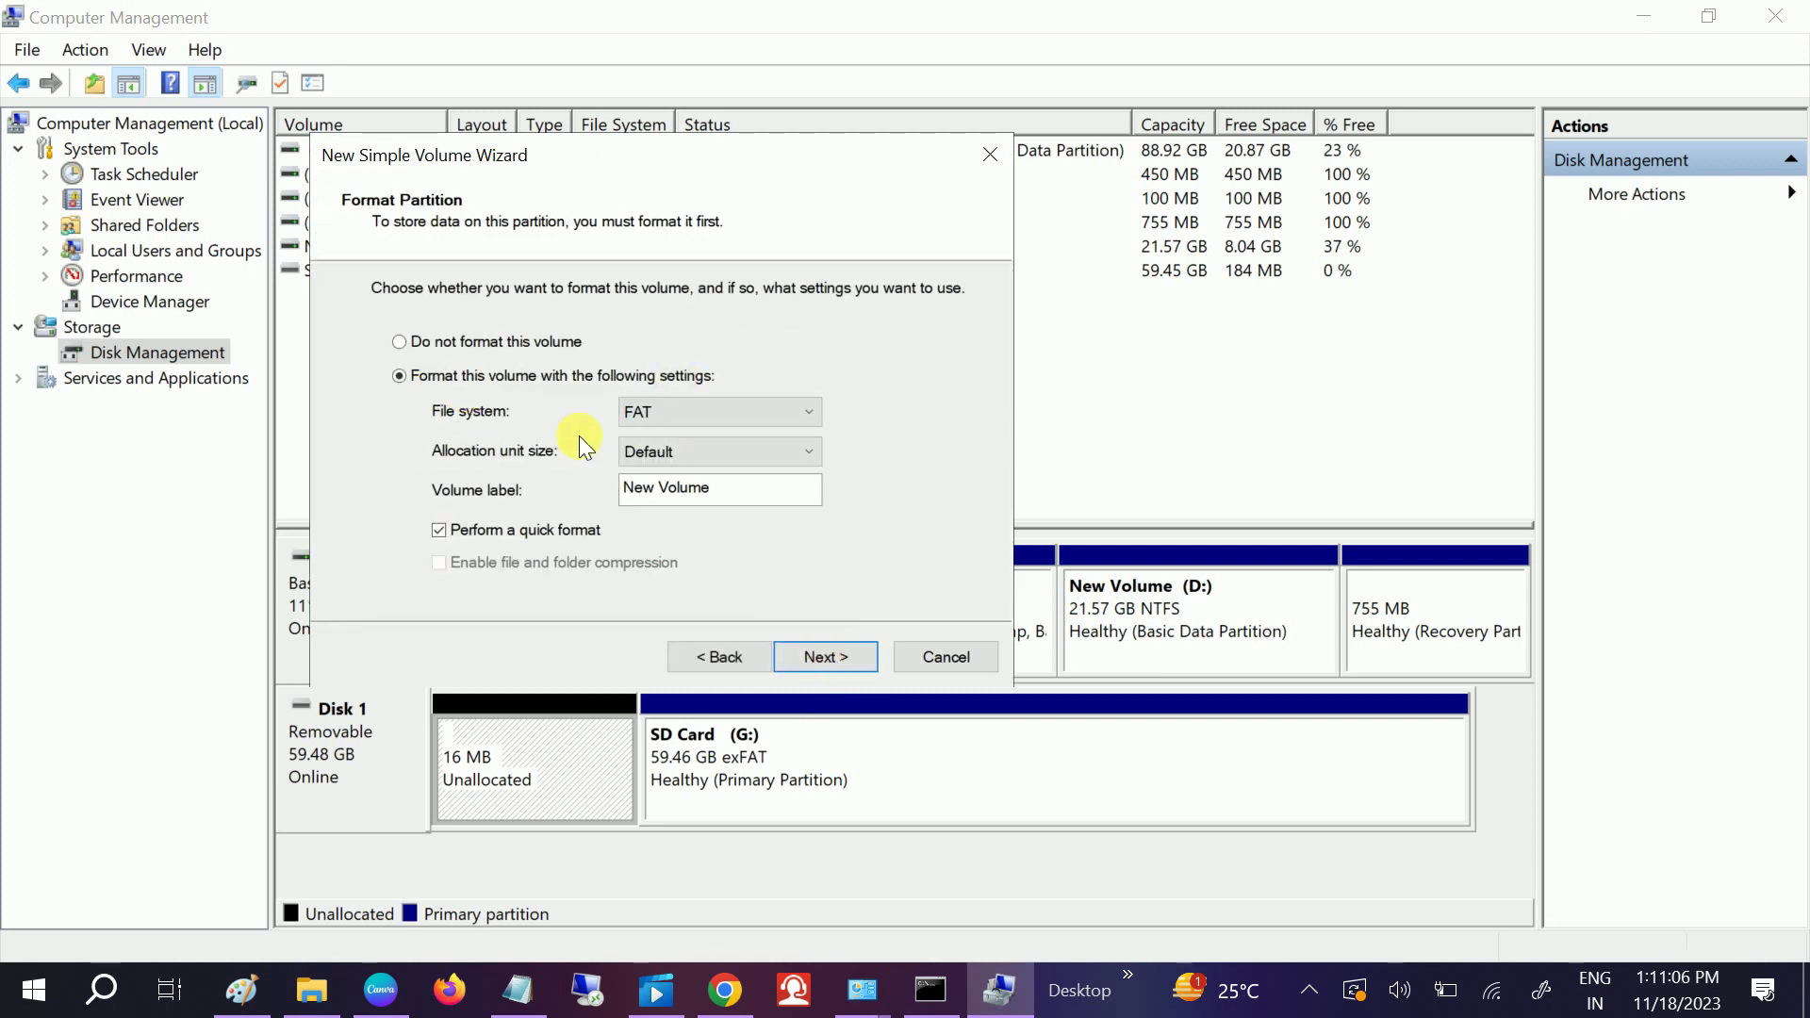
click(800, 414)
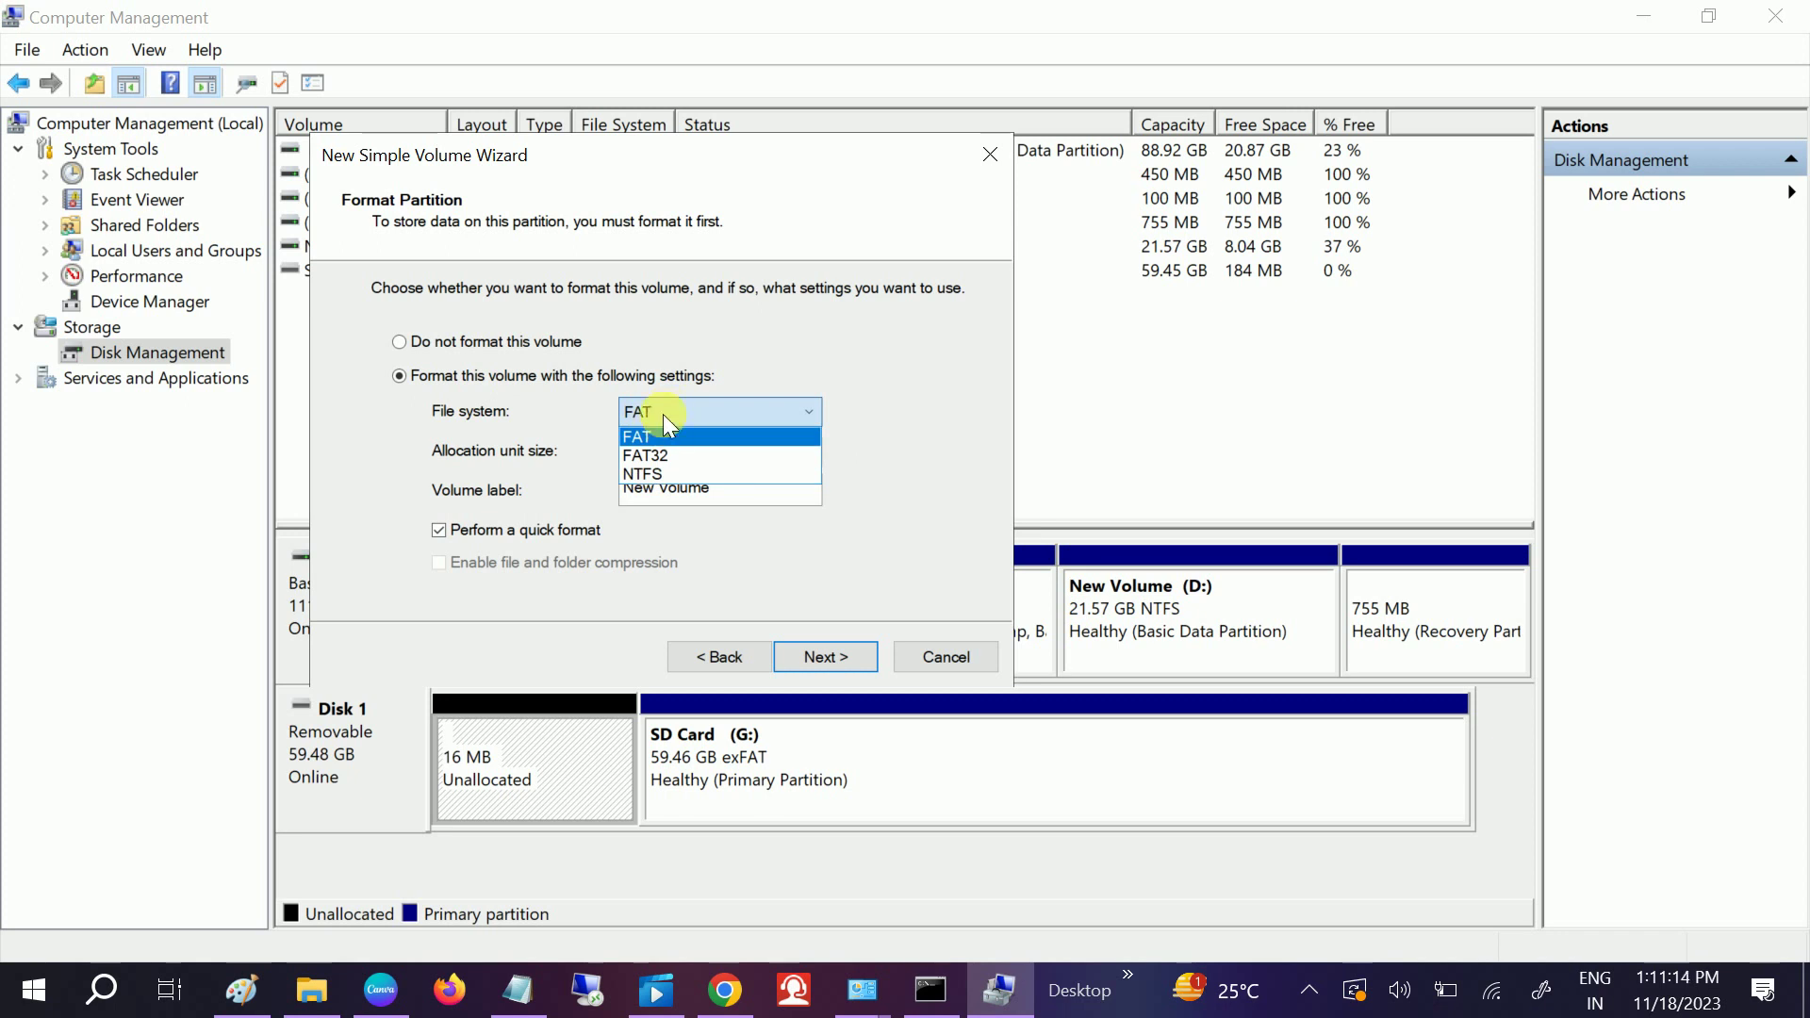
click(716, 474)
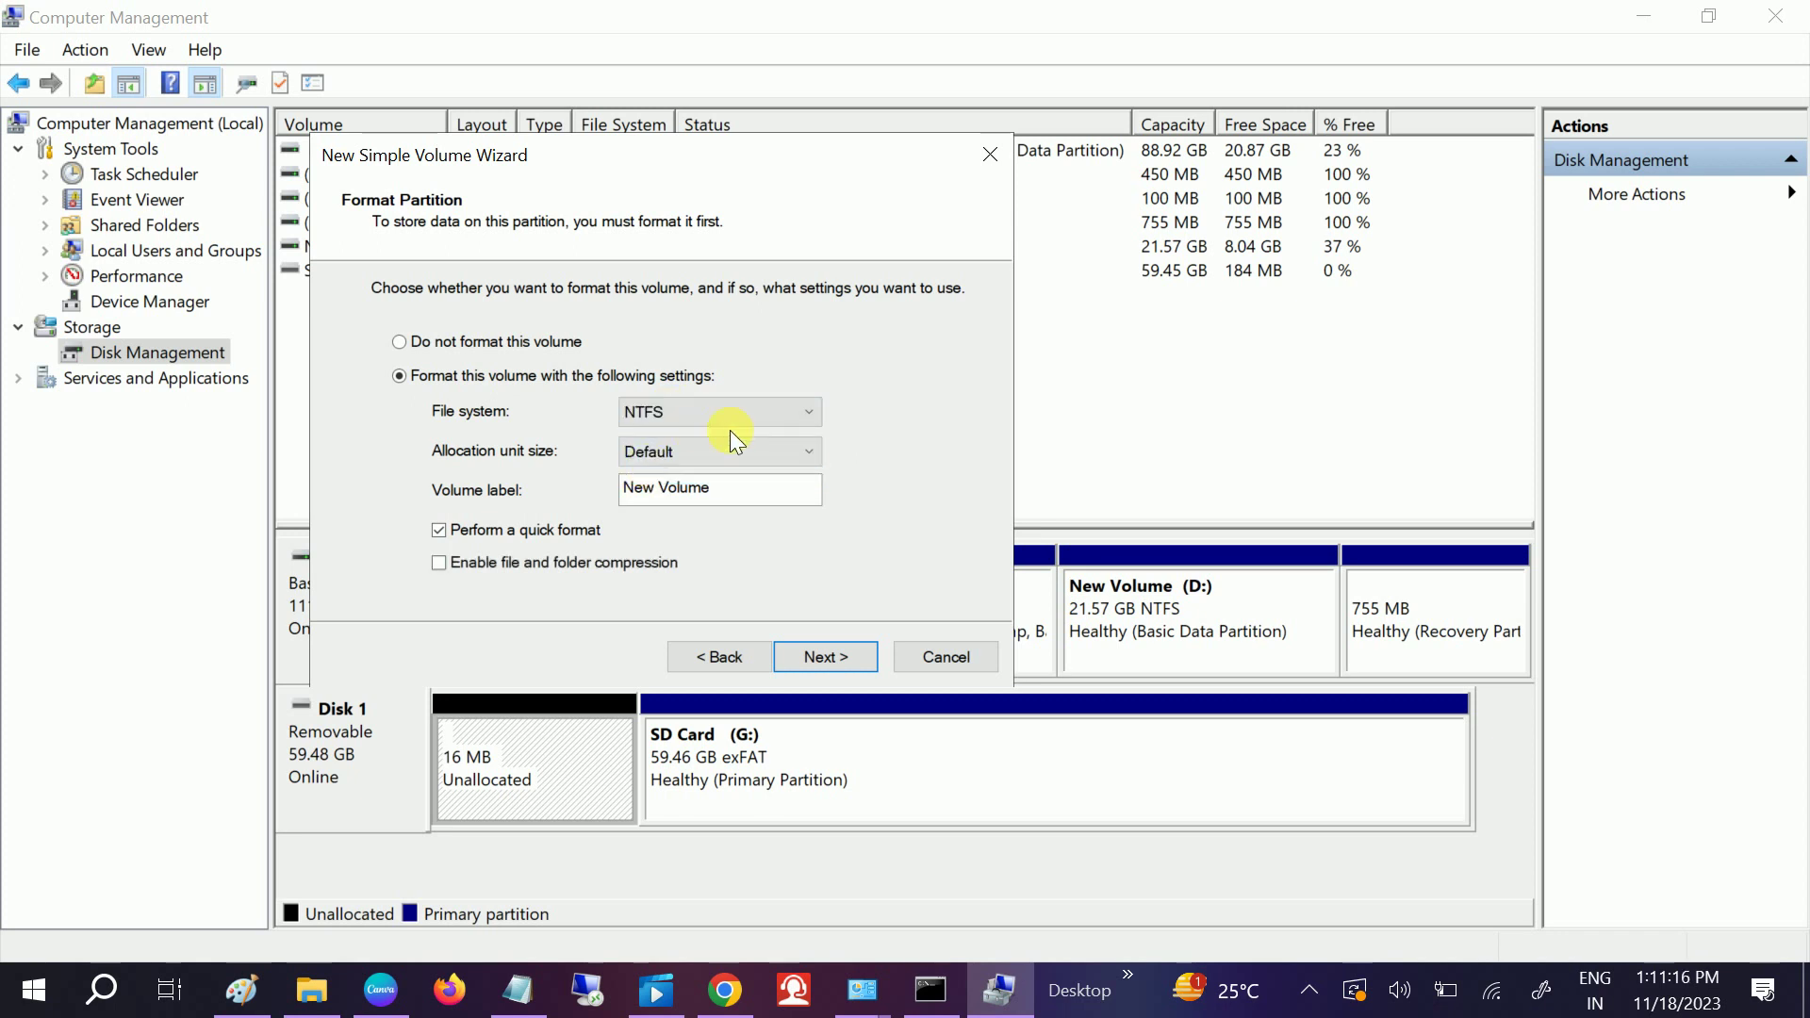
click(830, 659)
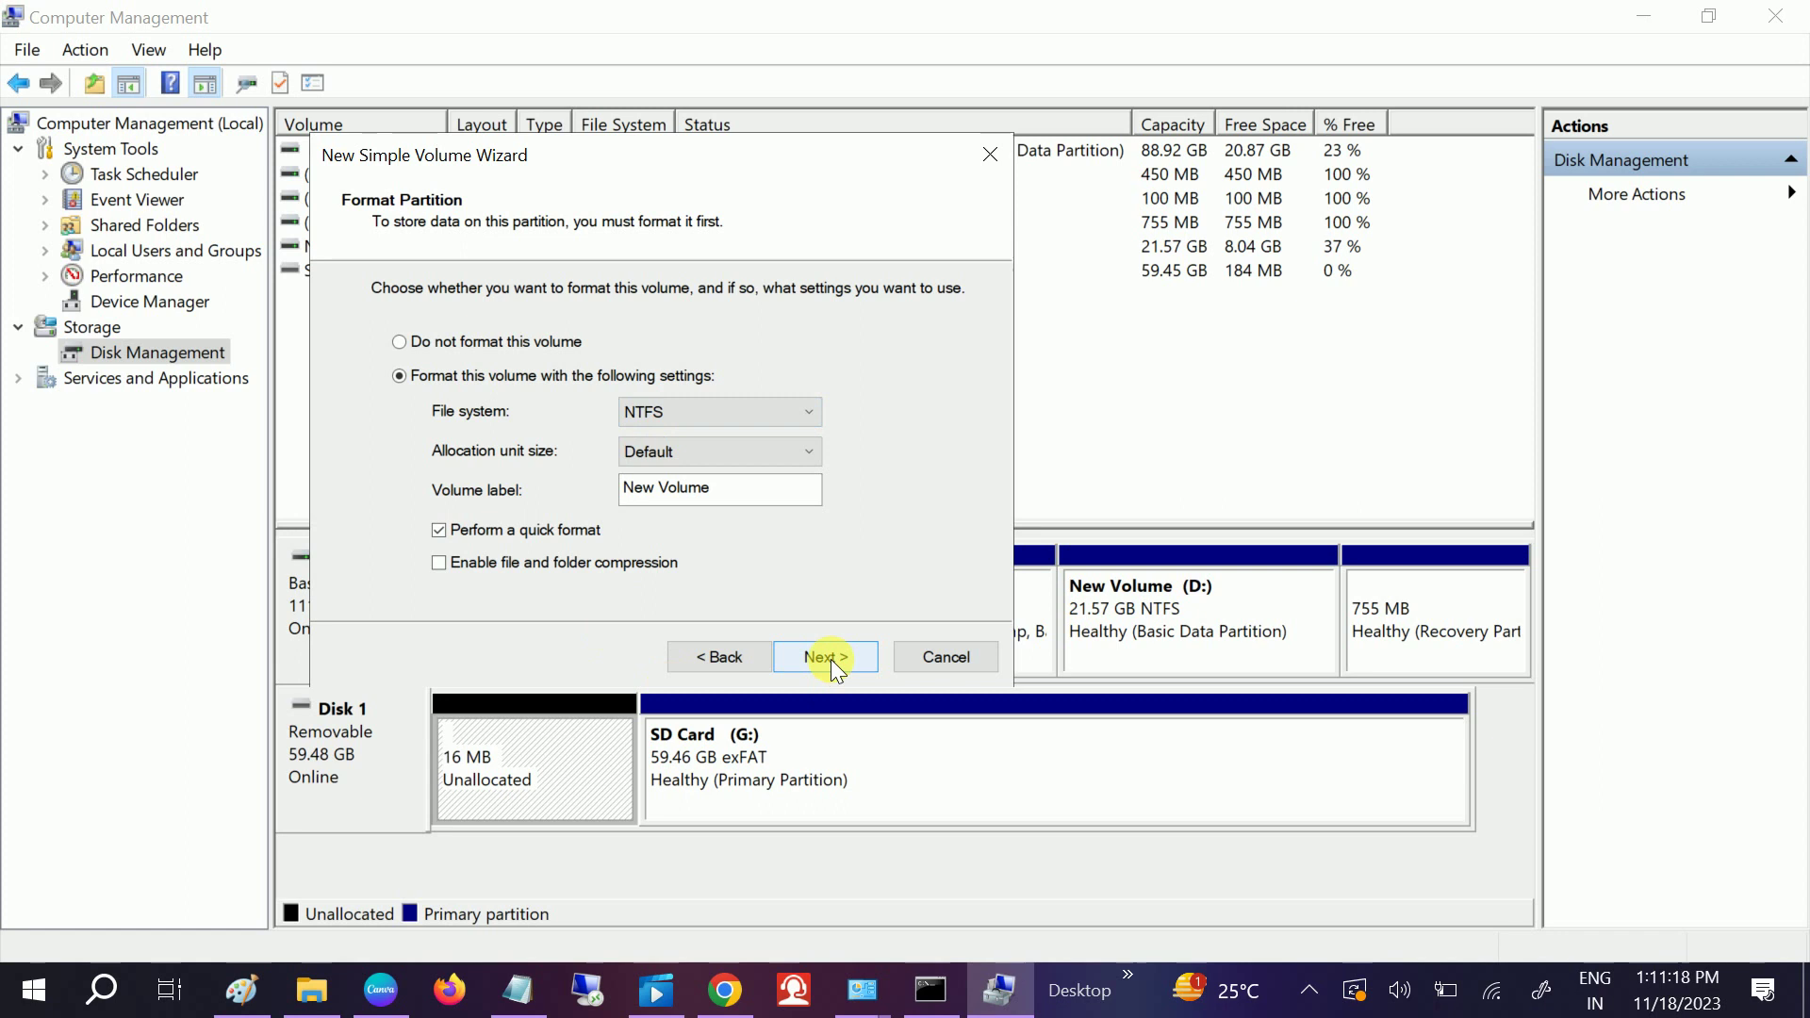
click(829, 658)
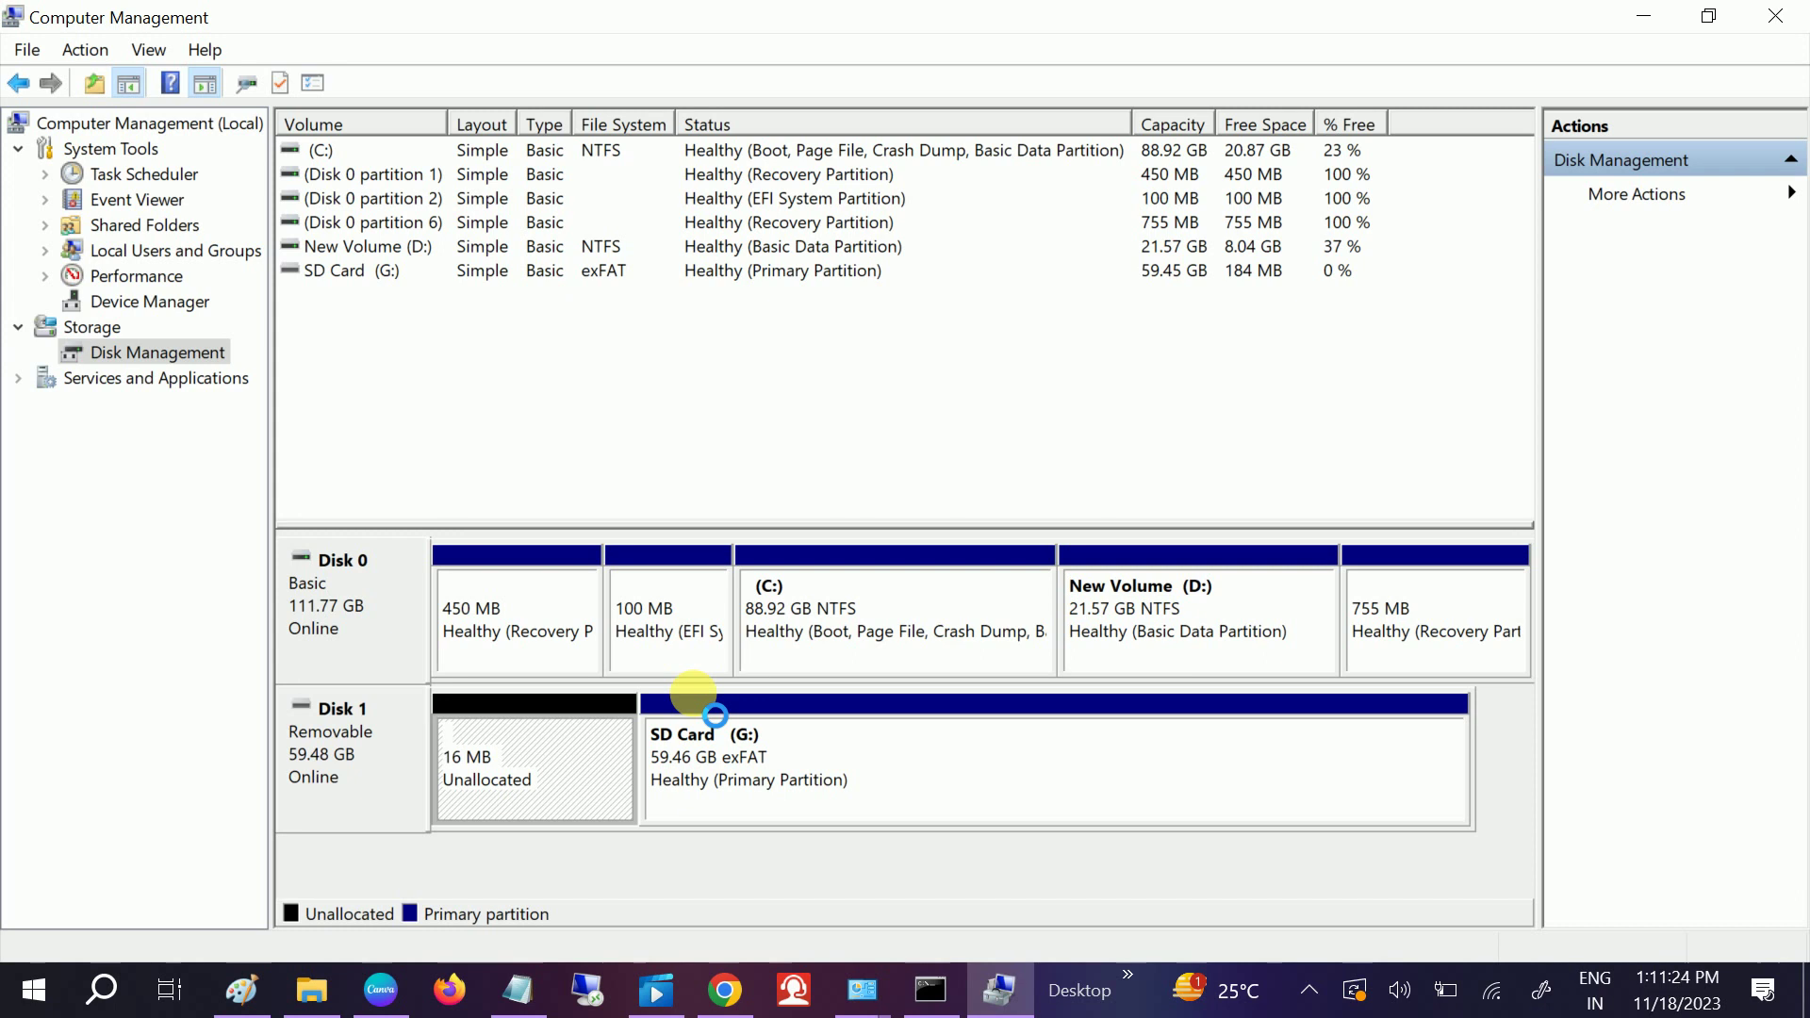
click(943, 994)
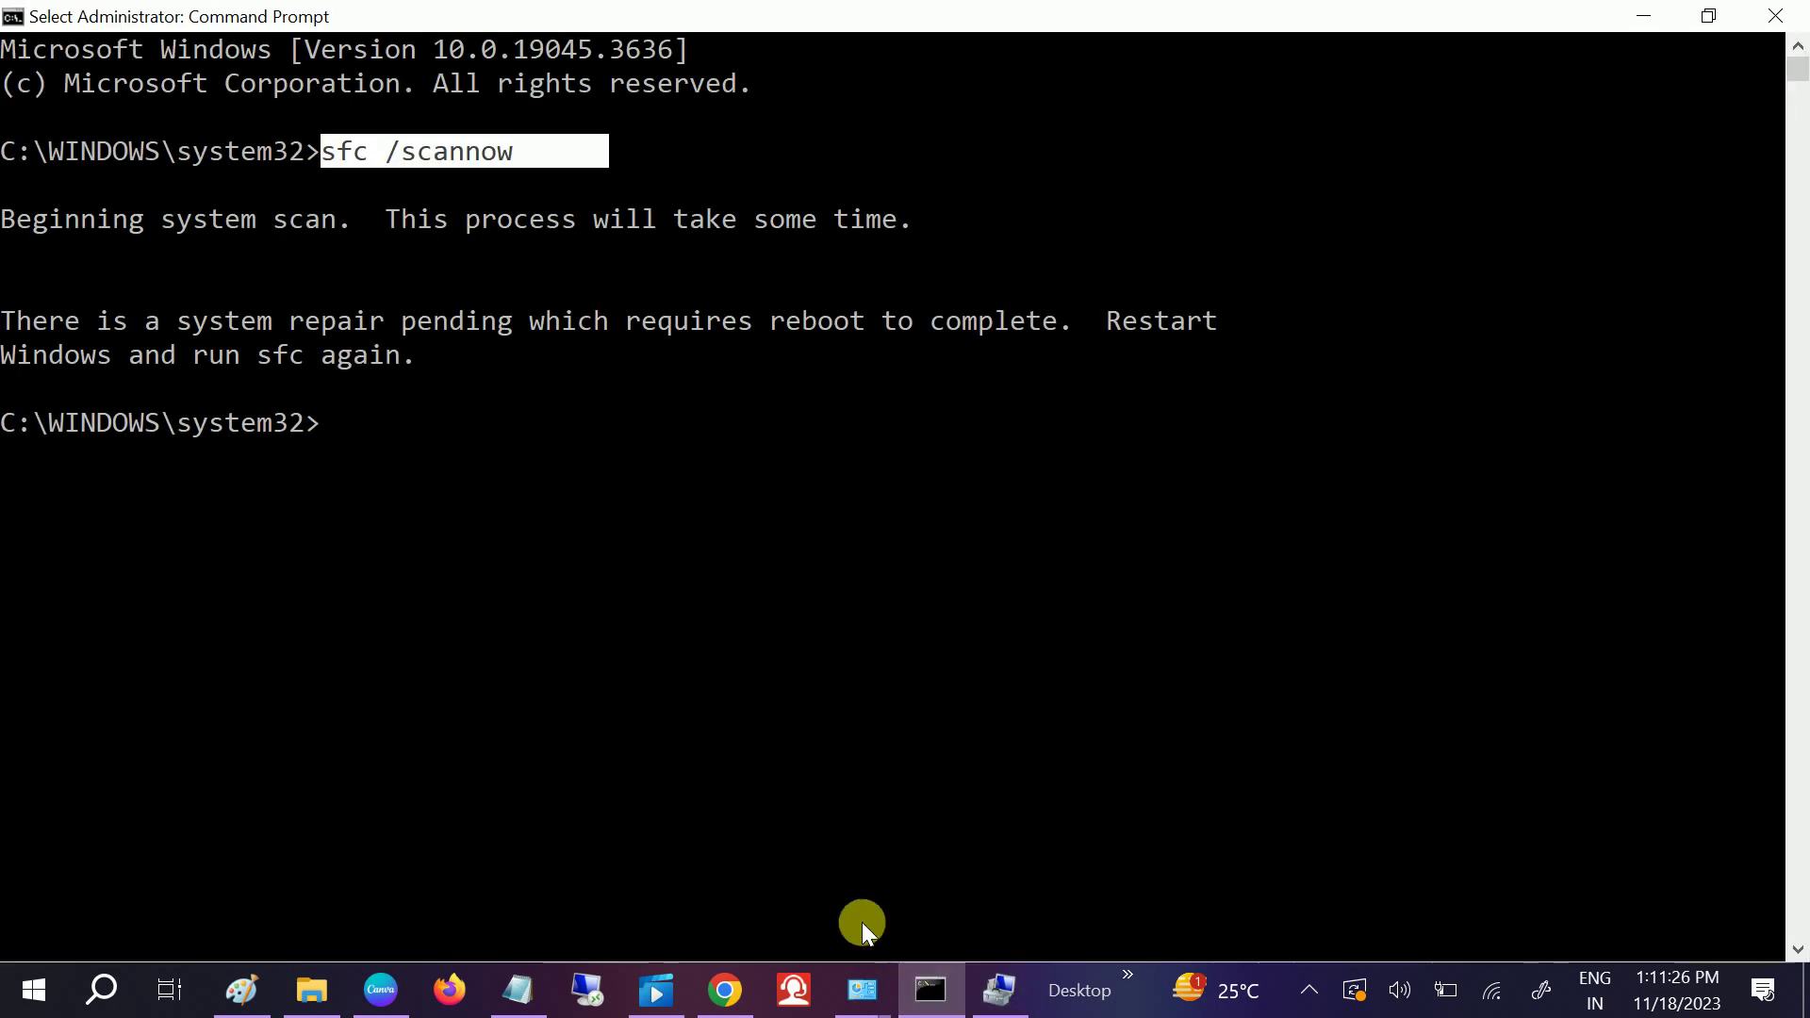
Close the old Command Prompt window and search Windows for cmd to find Command Prompt
click(1763, 36)
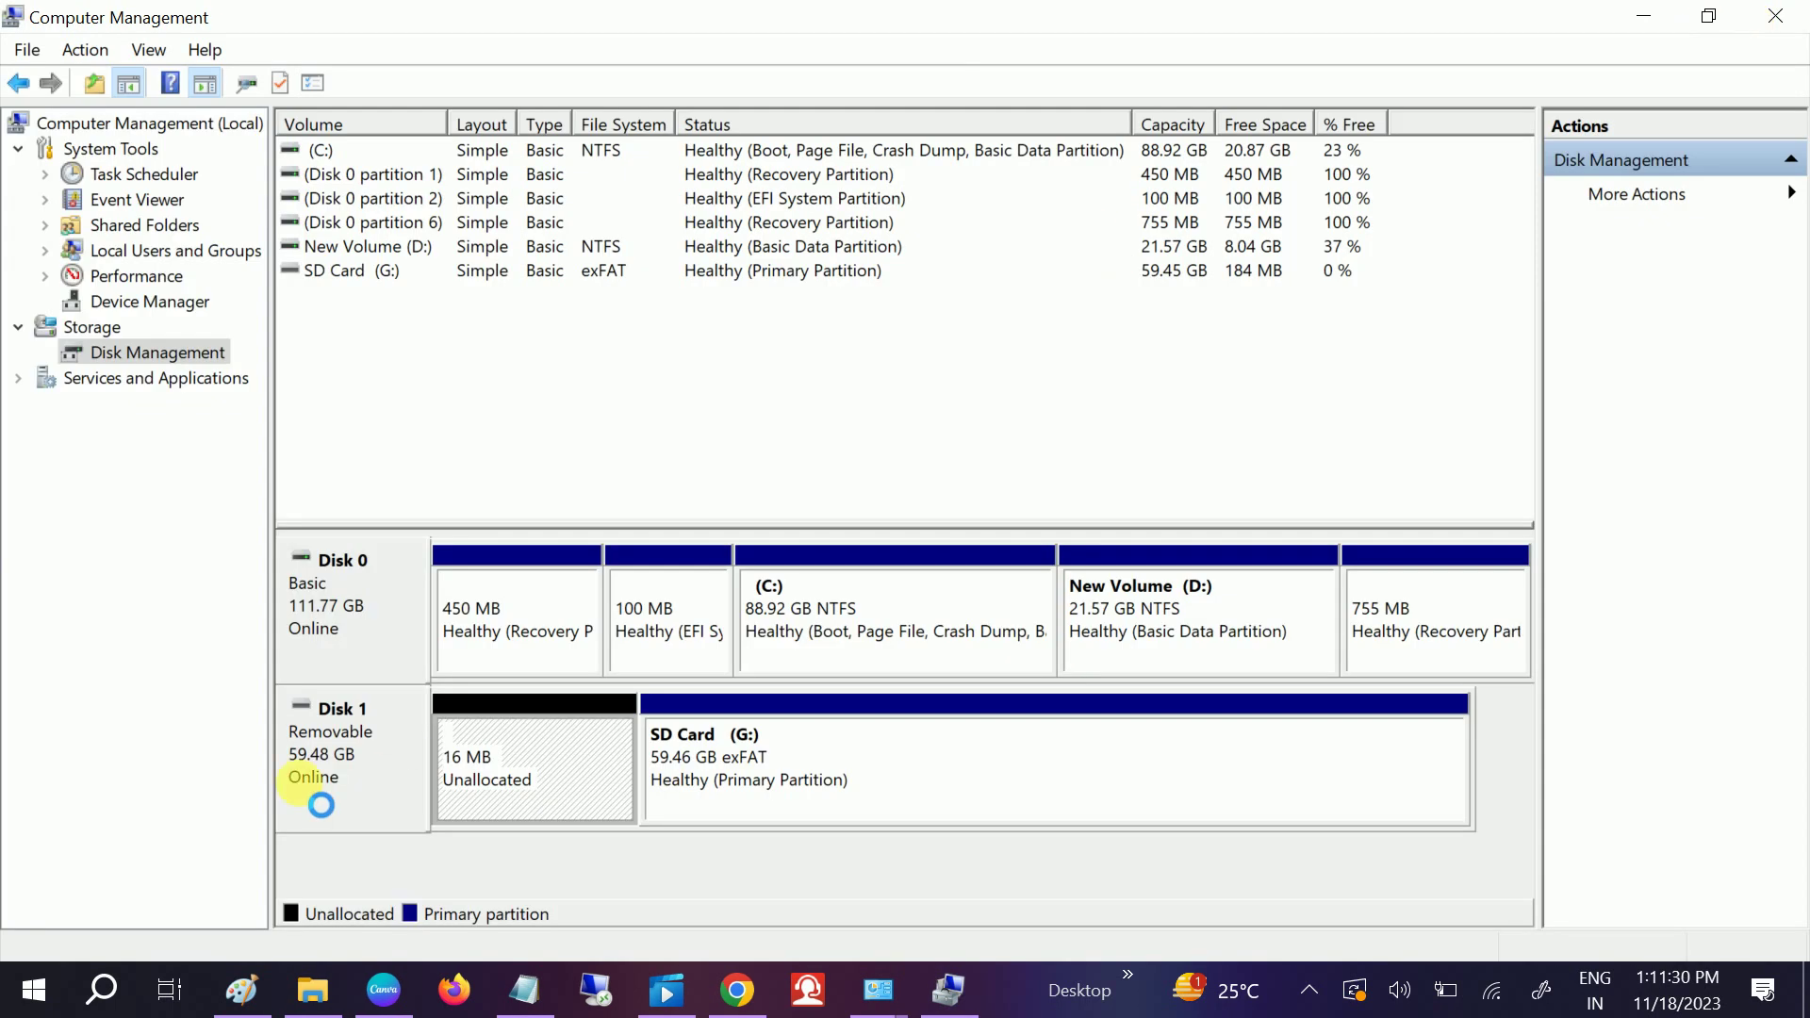
click(98, 999)
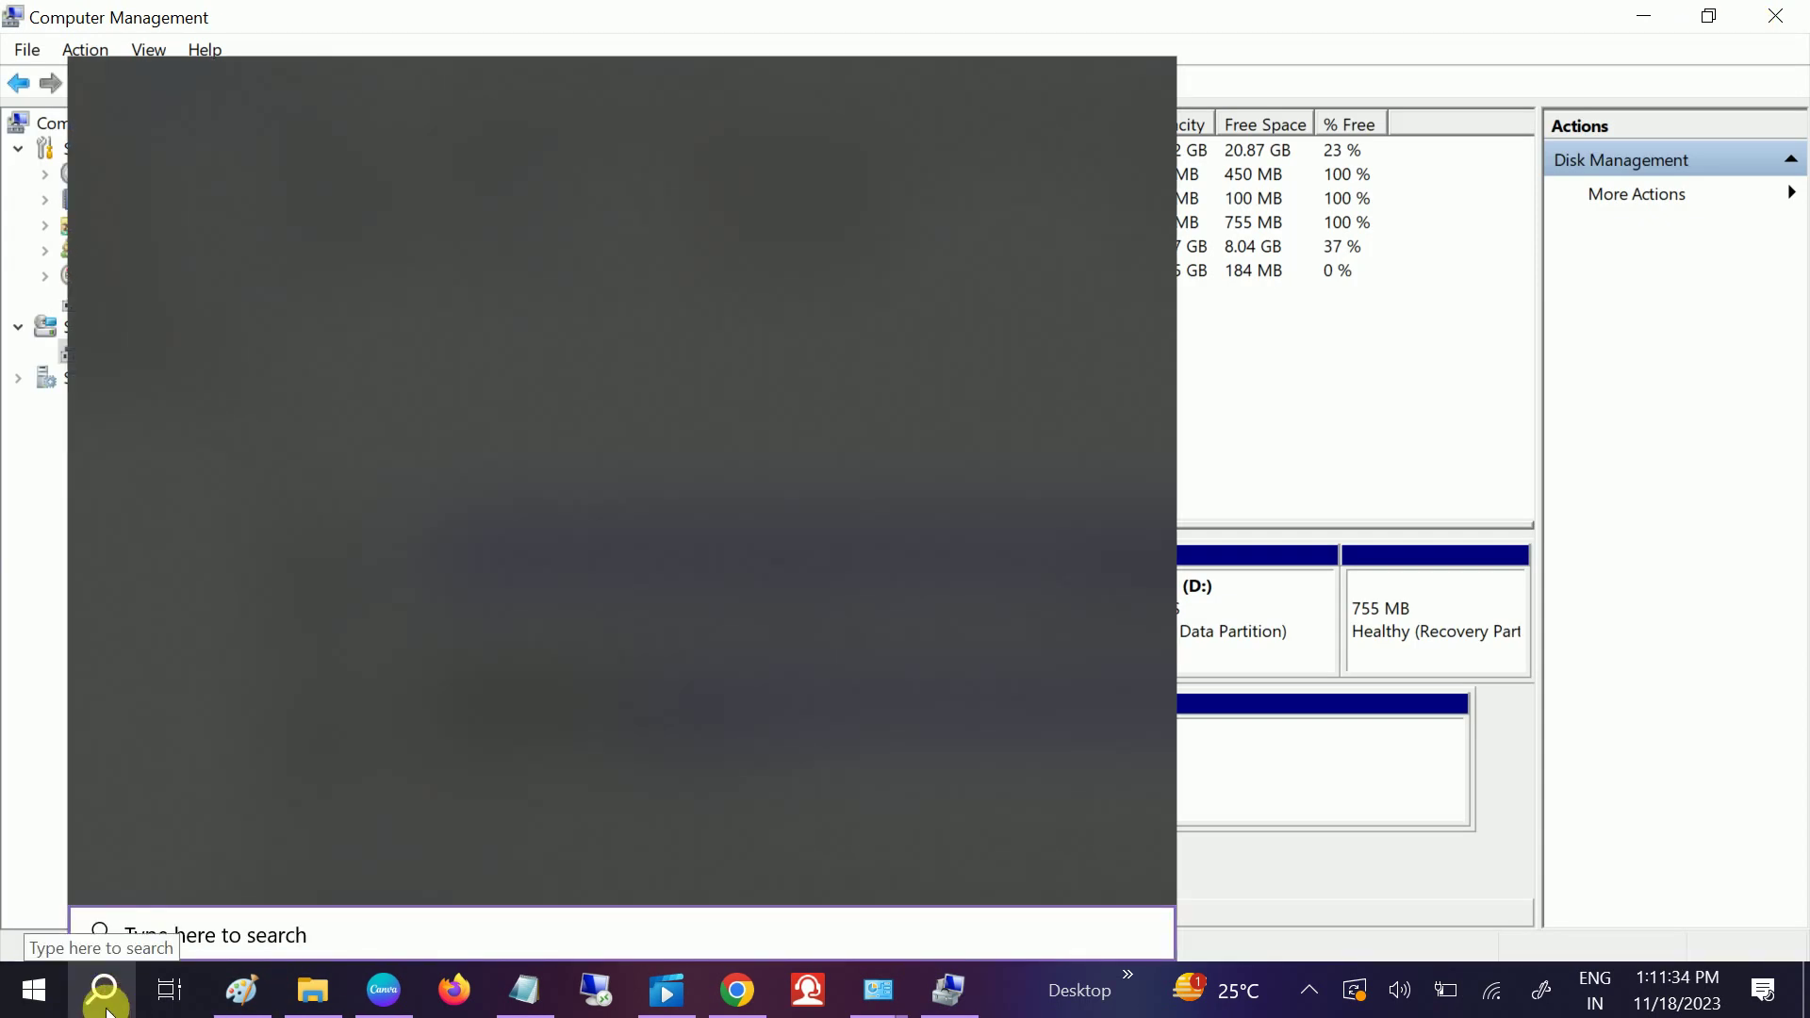
text(cmd)
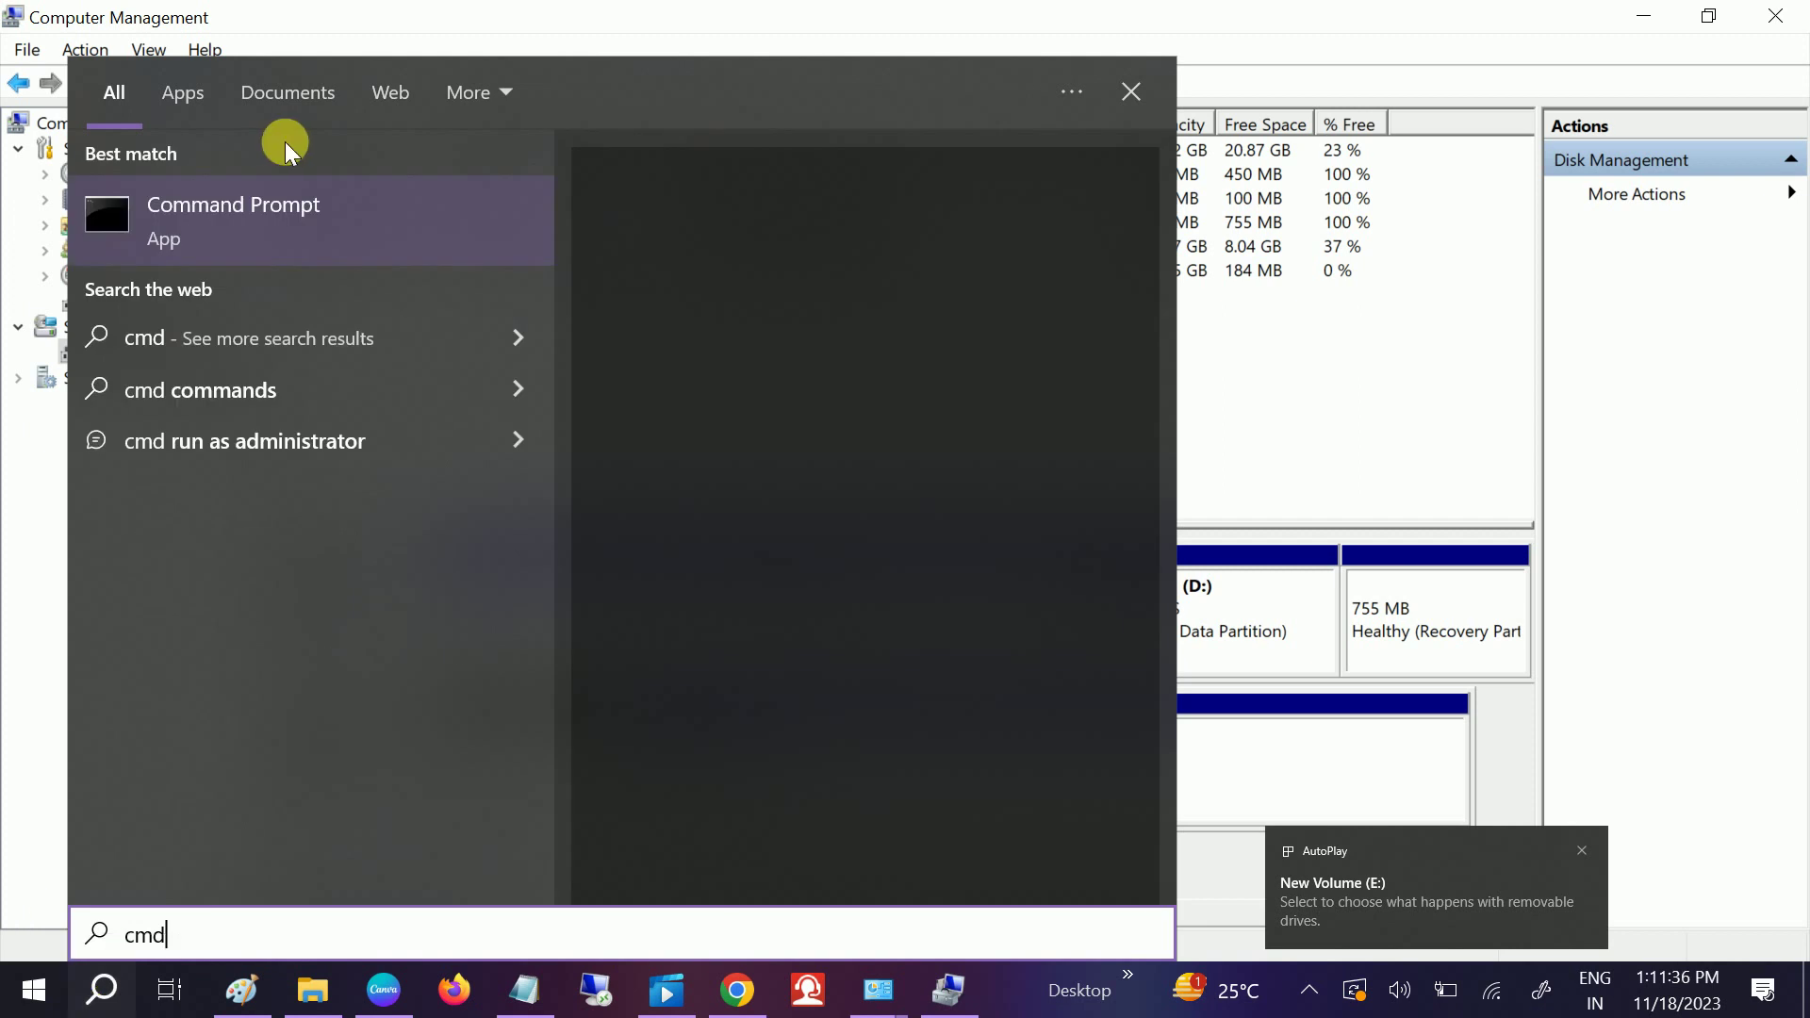
right_click(284, 213)
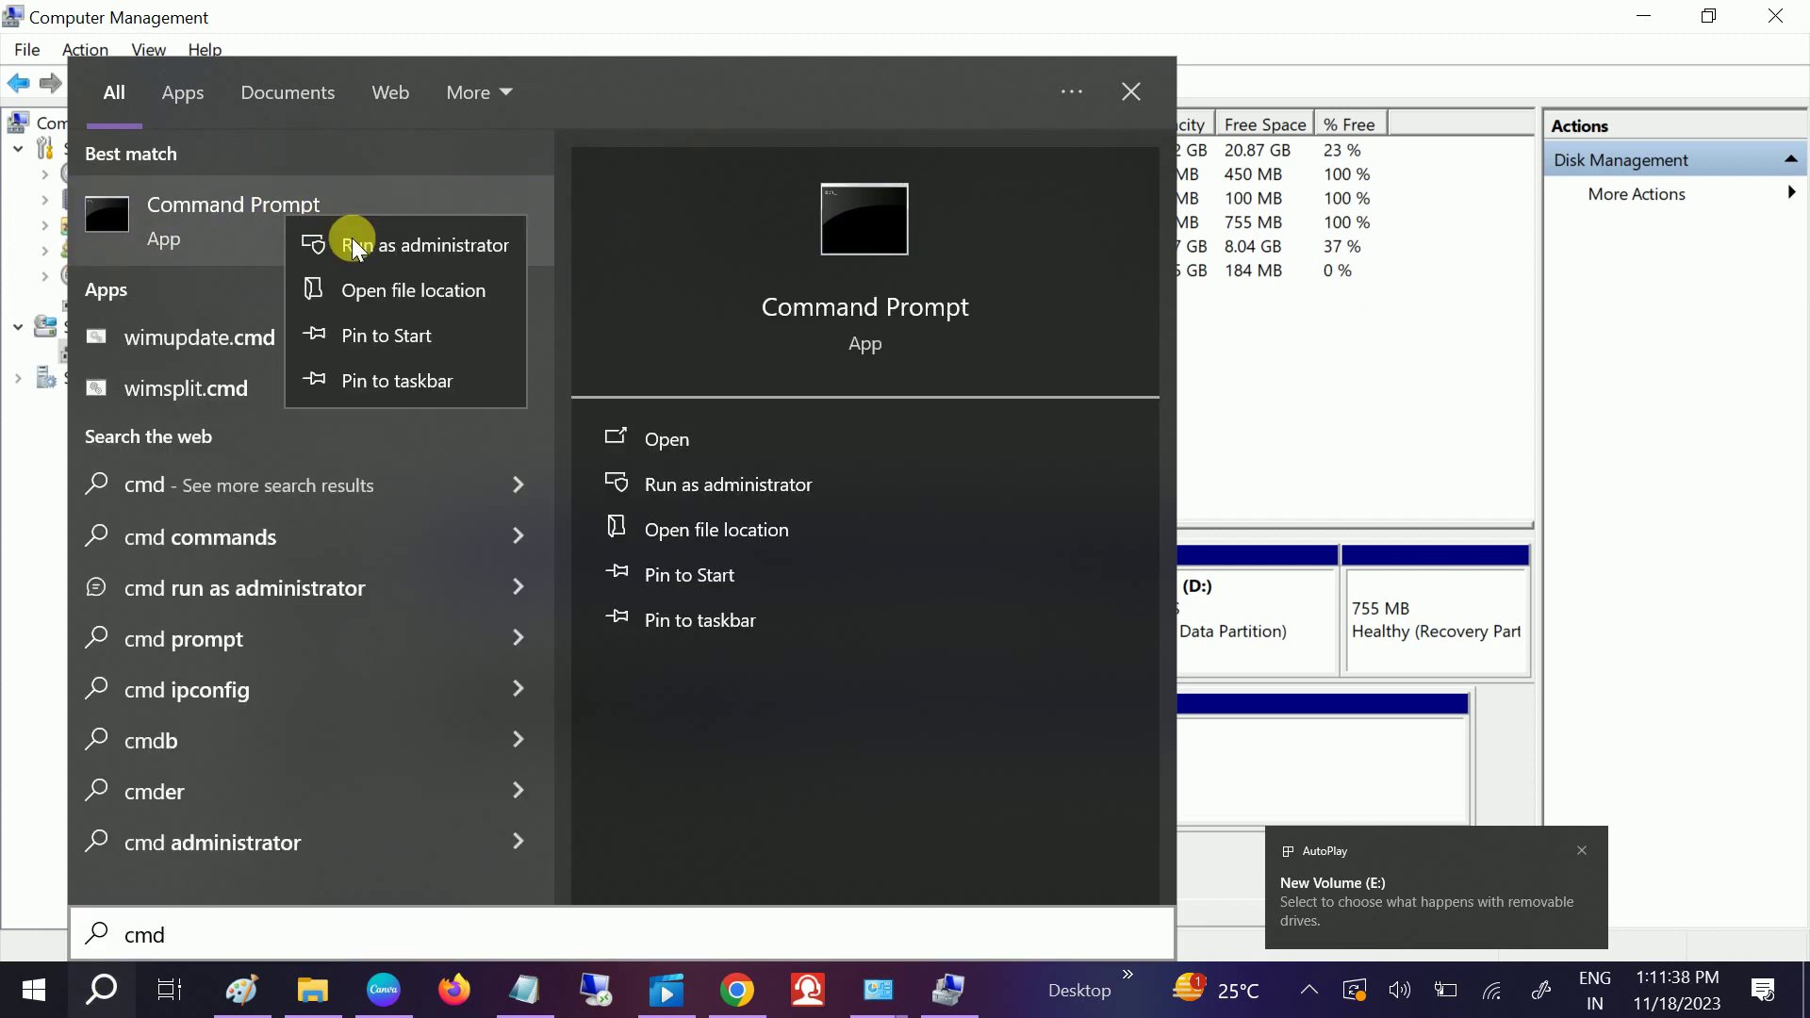
key(Escape)
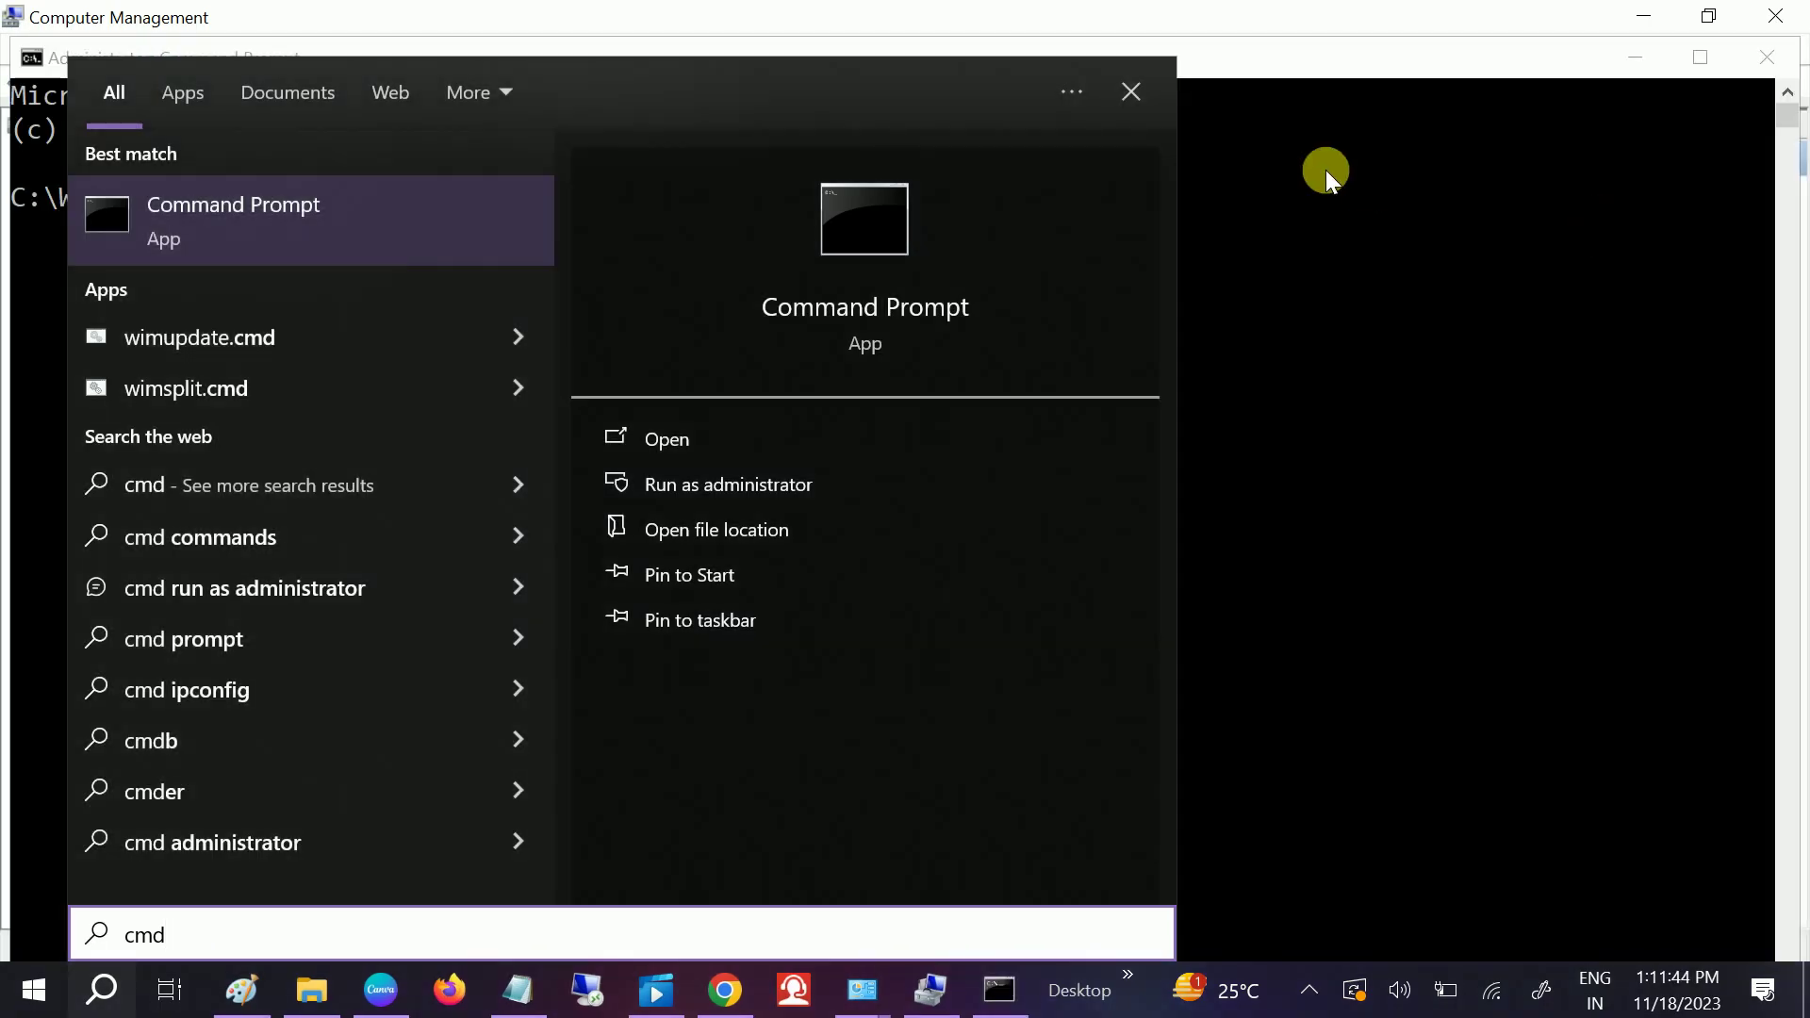
Run sfc /scannow in the administrator Command Prompt
click(1428, 129)
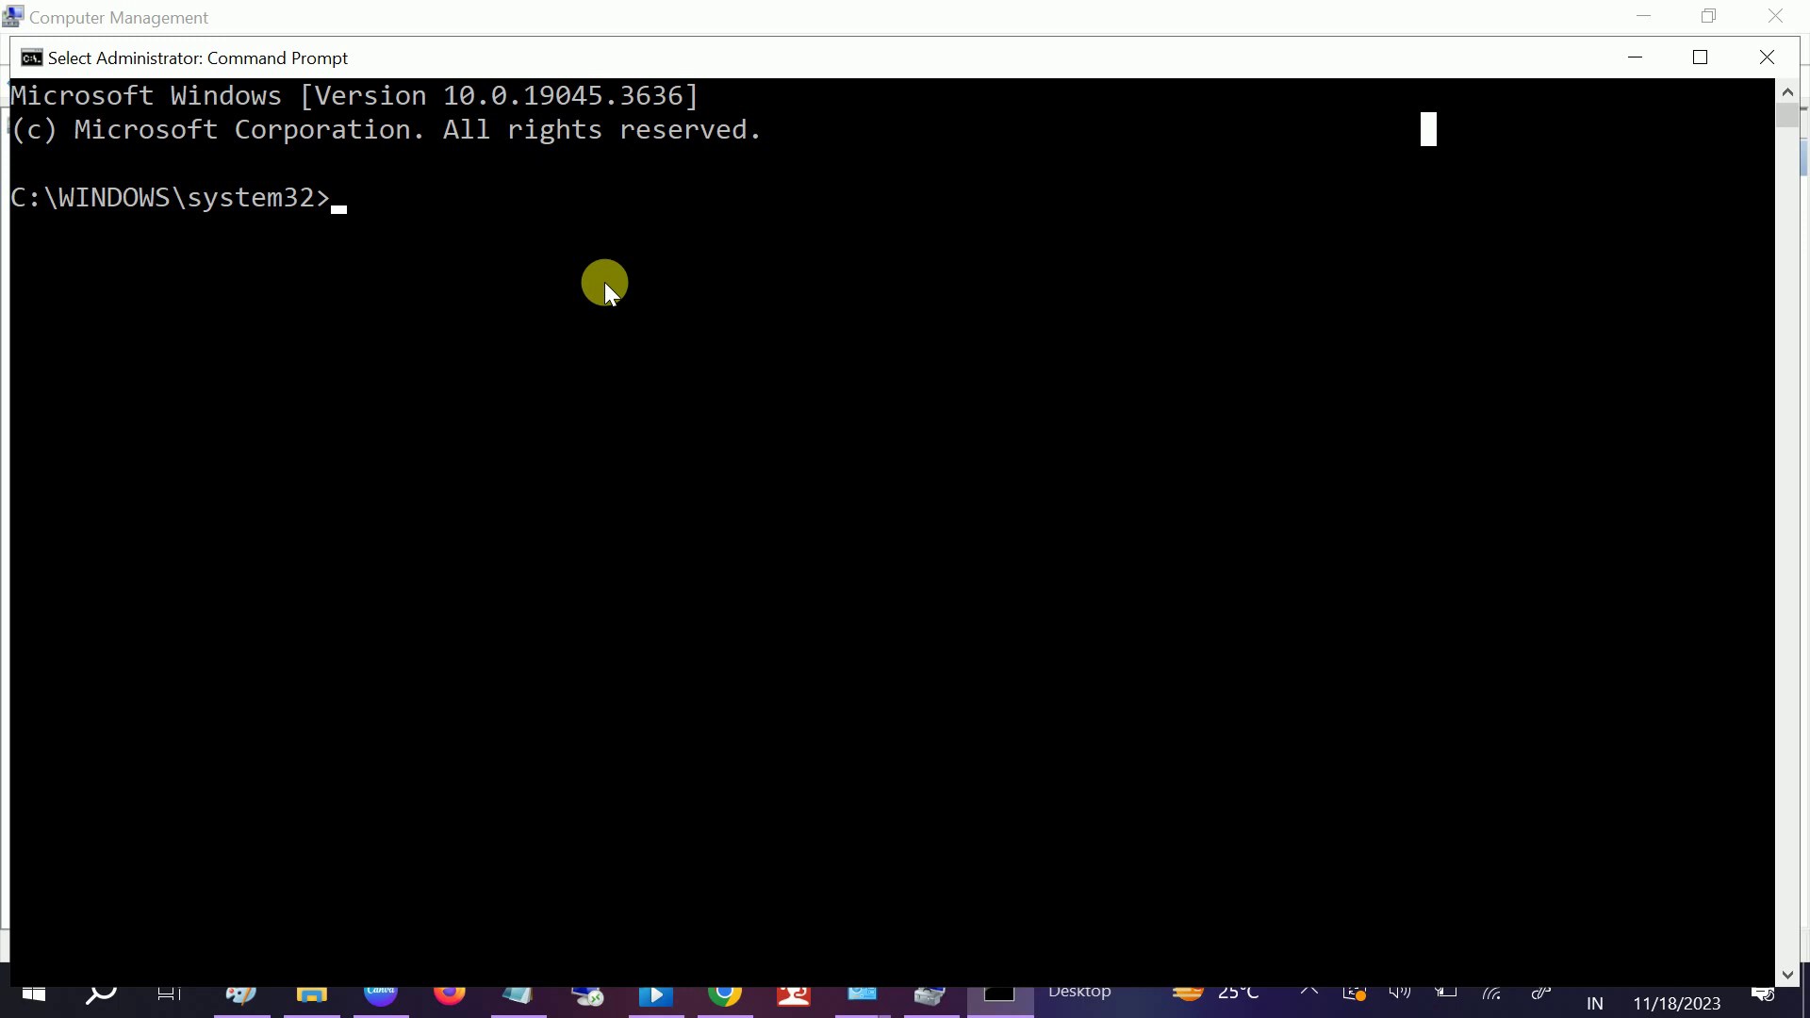
text(sfc /)
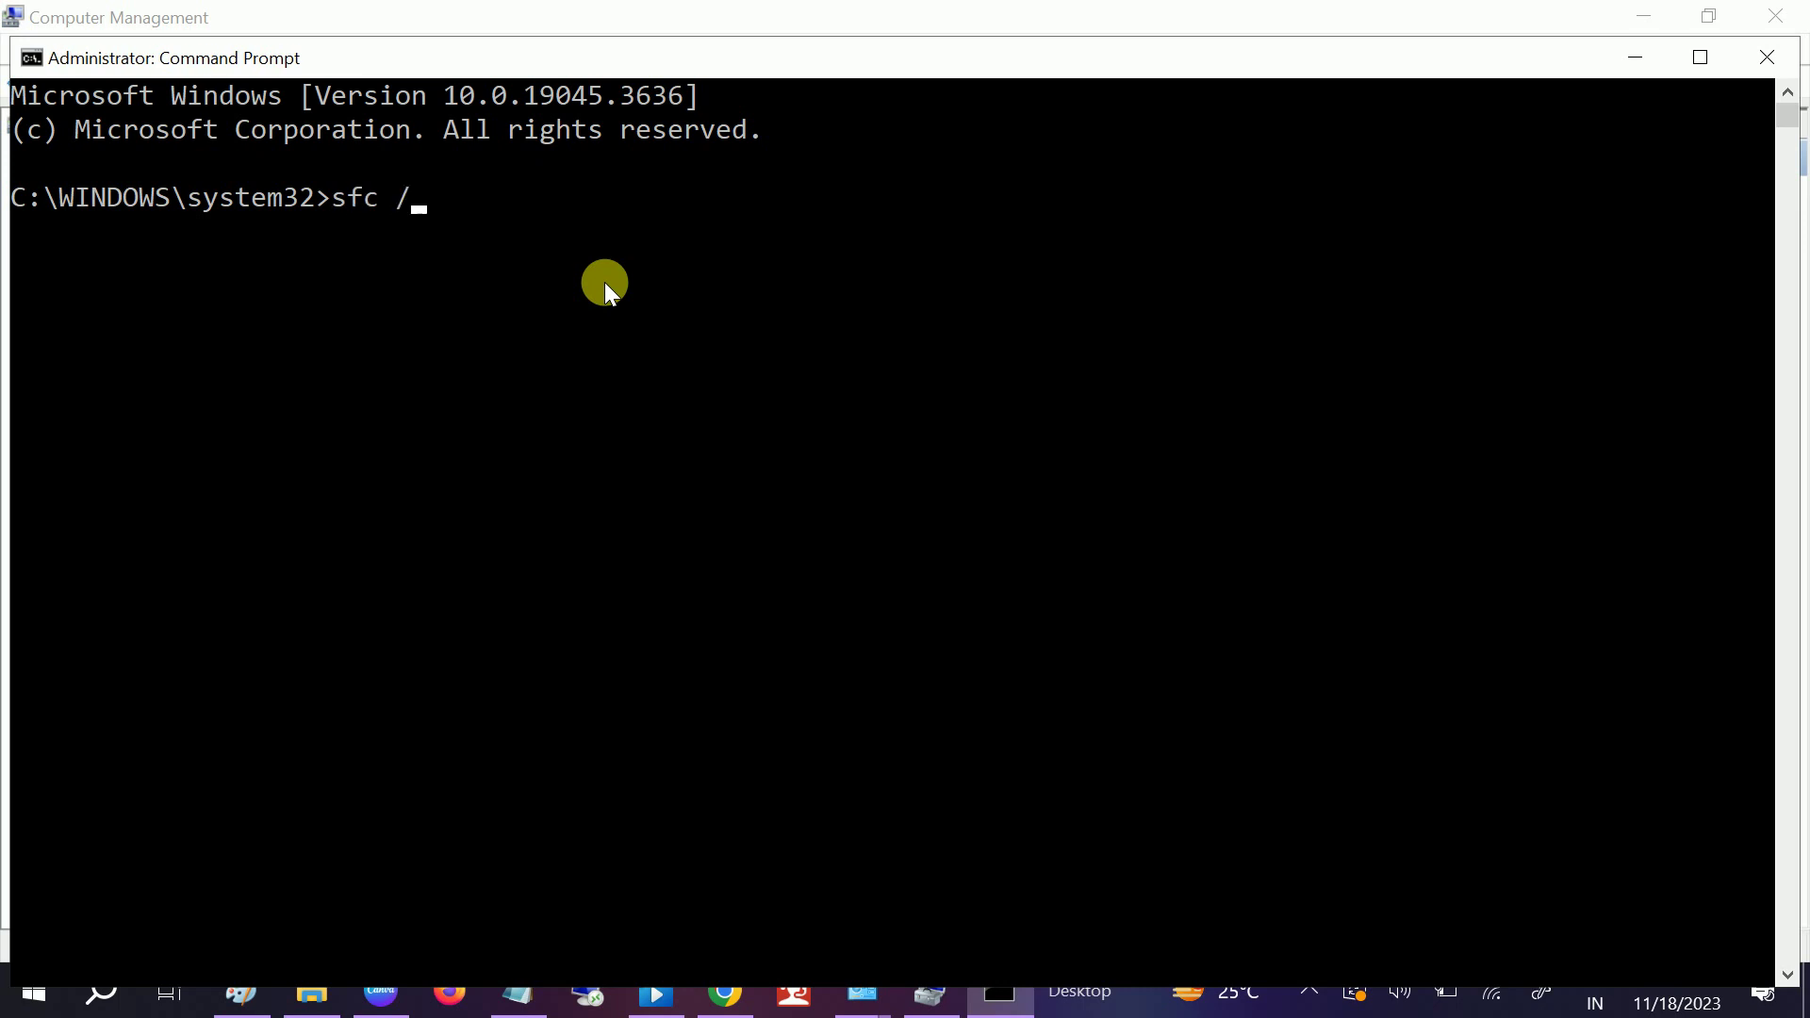
text(scannow)
key(Return)
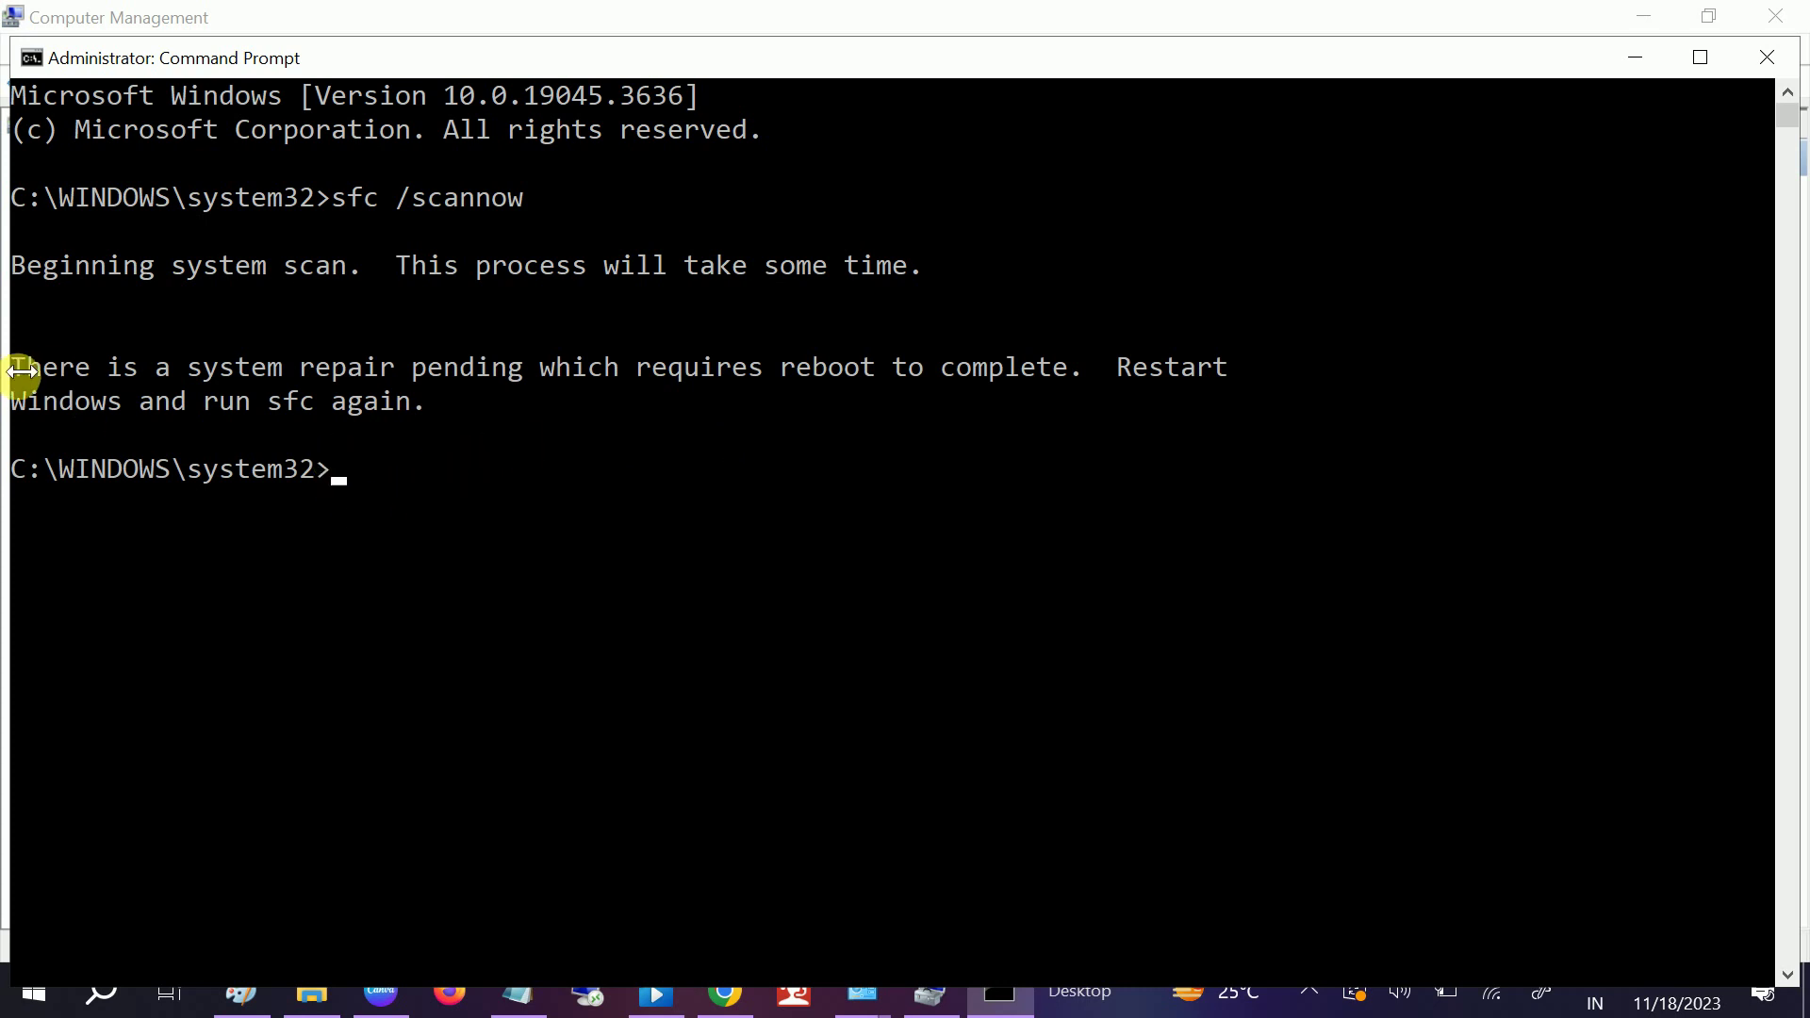
Mark the sfc /scannow command text and maximize the Command Prompt window
drag(13, 372, 475, 496)
click(356, 468)
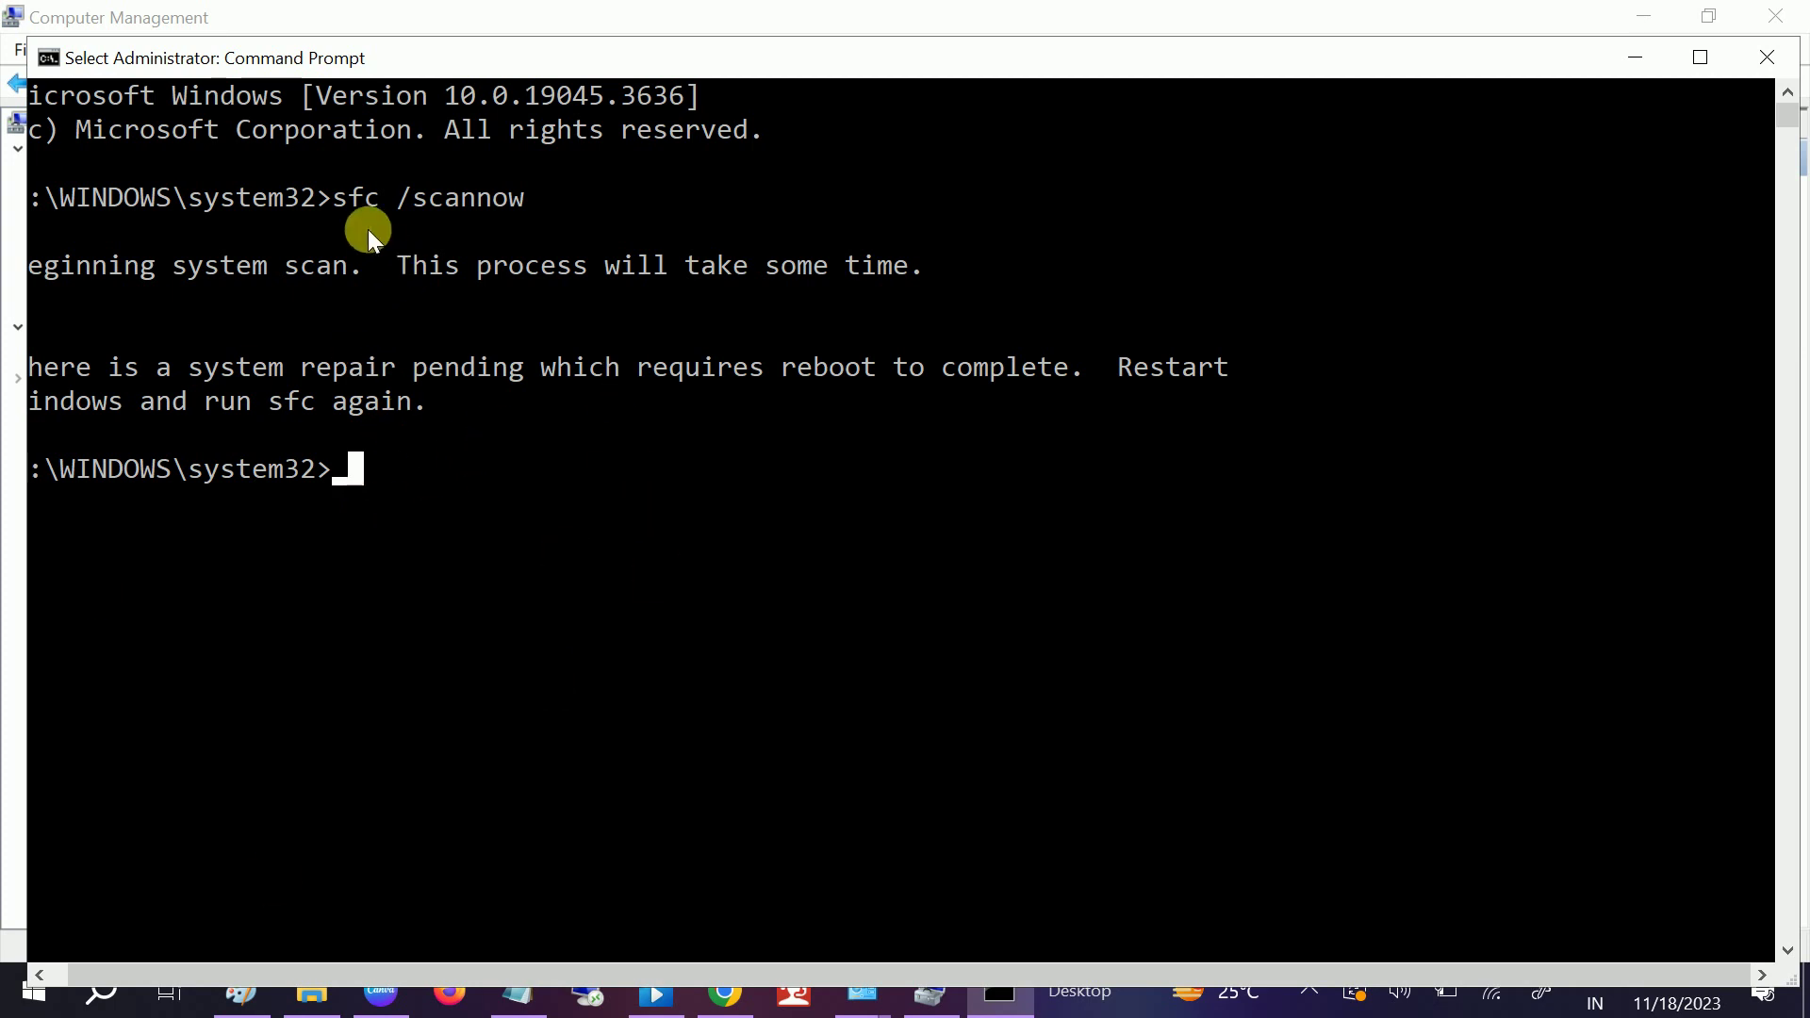
drag(343, 212, 551, 207)
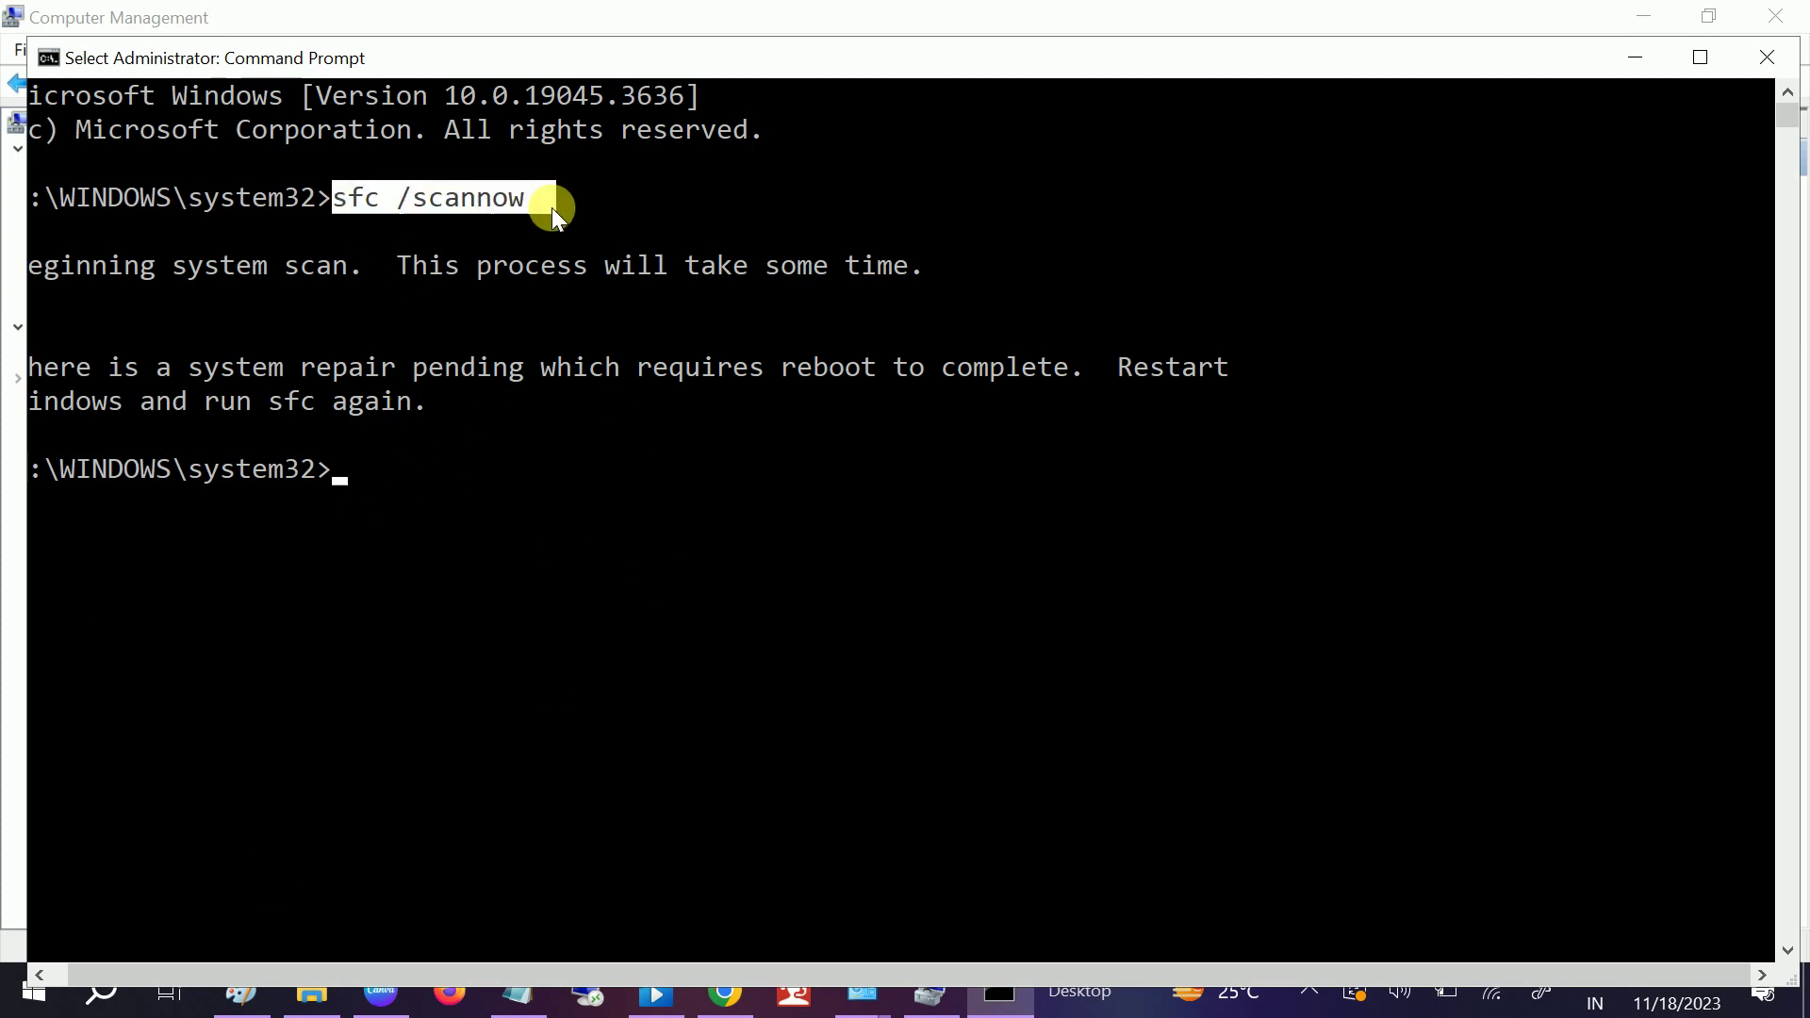
click(1672, 58)
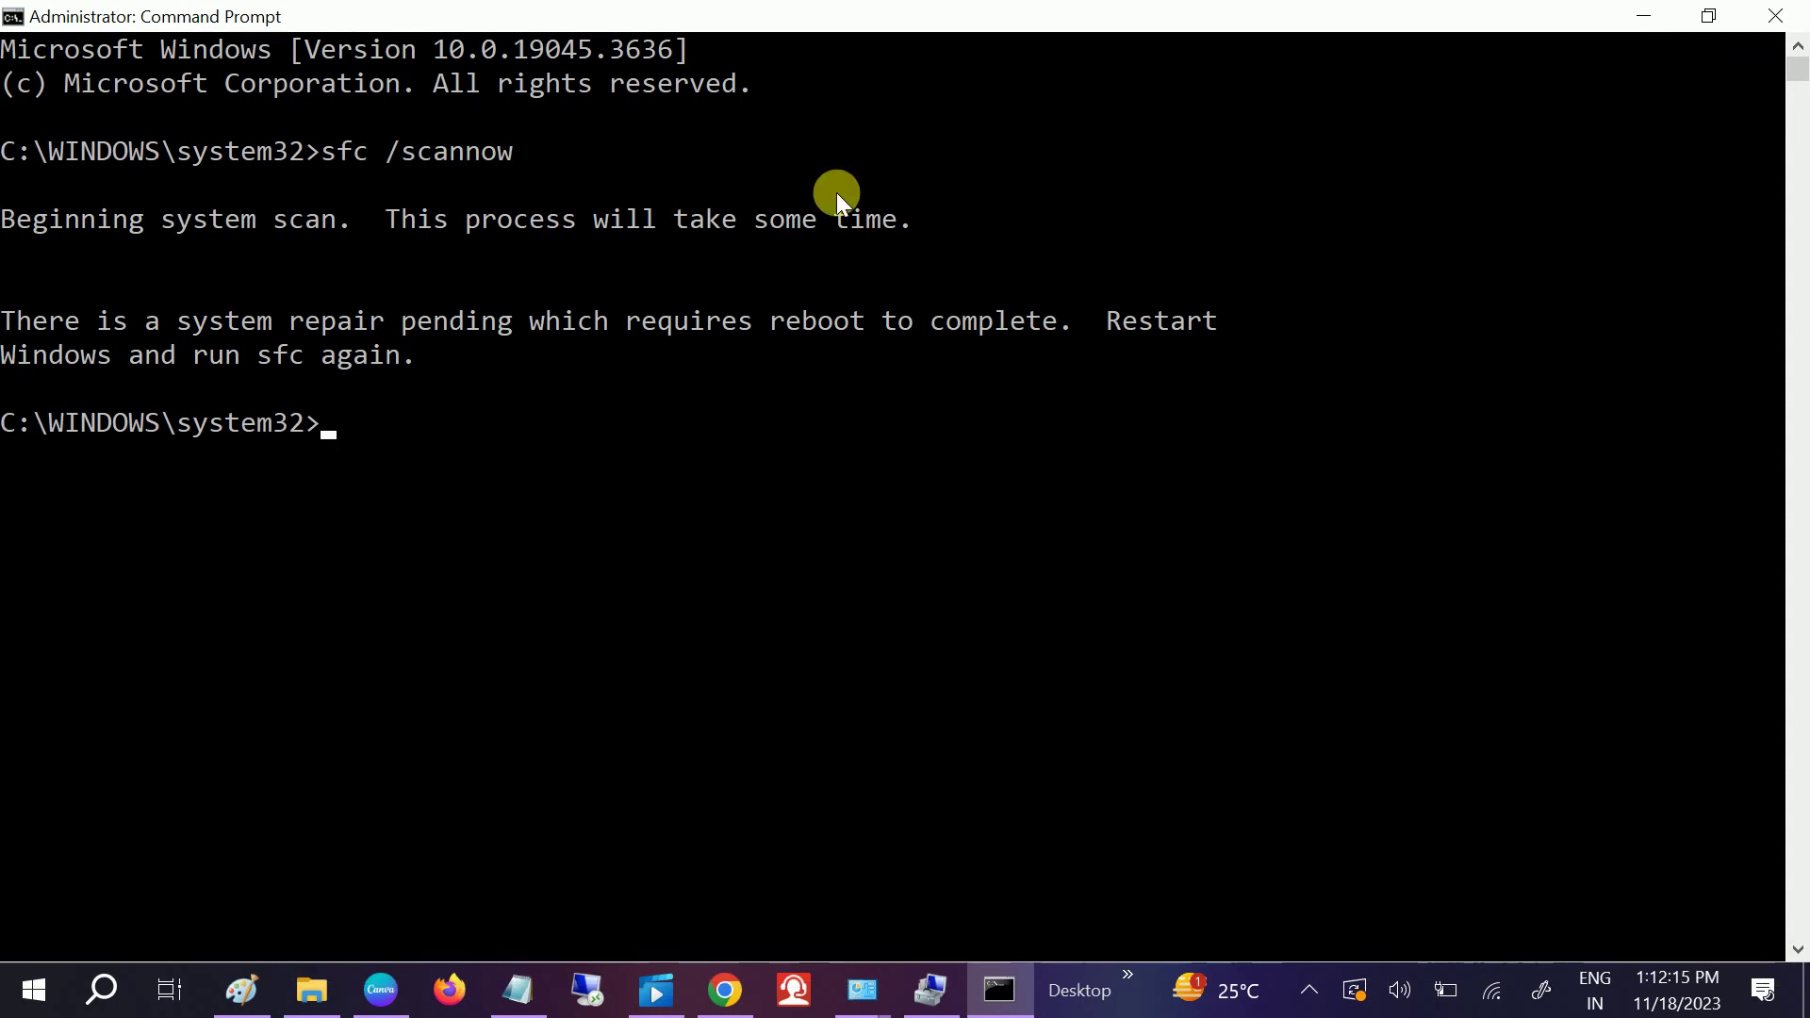
Minimize Command Prompt to view the 14 MB NTFS New Volume (E:) on Disk 1 in Disk Management
click(1640, 19)
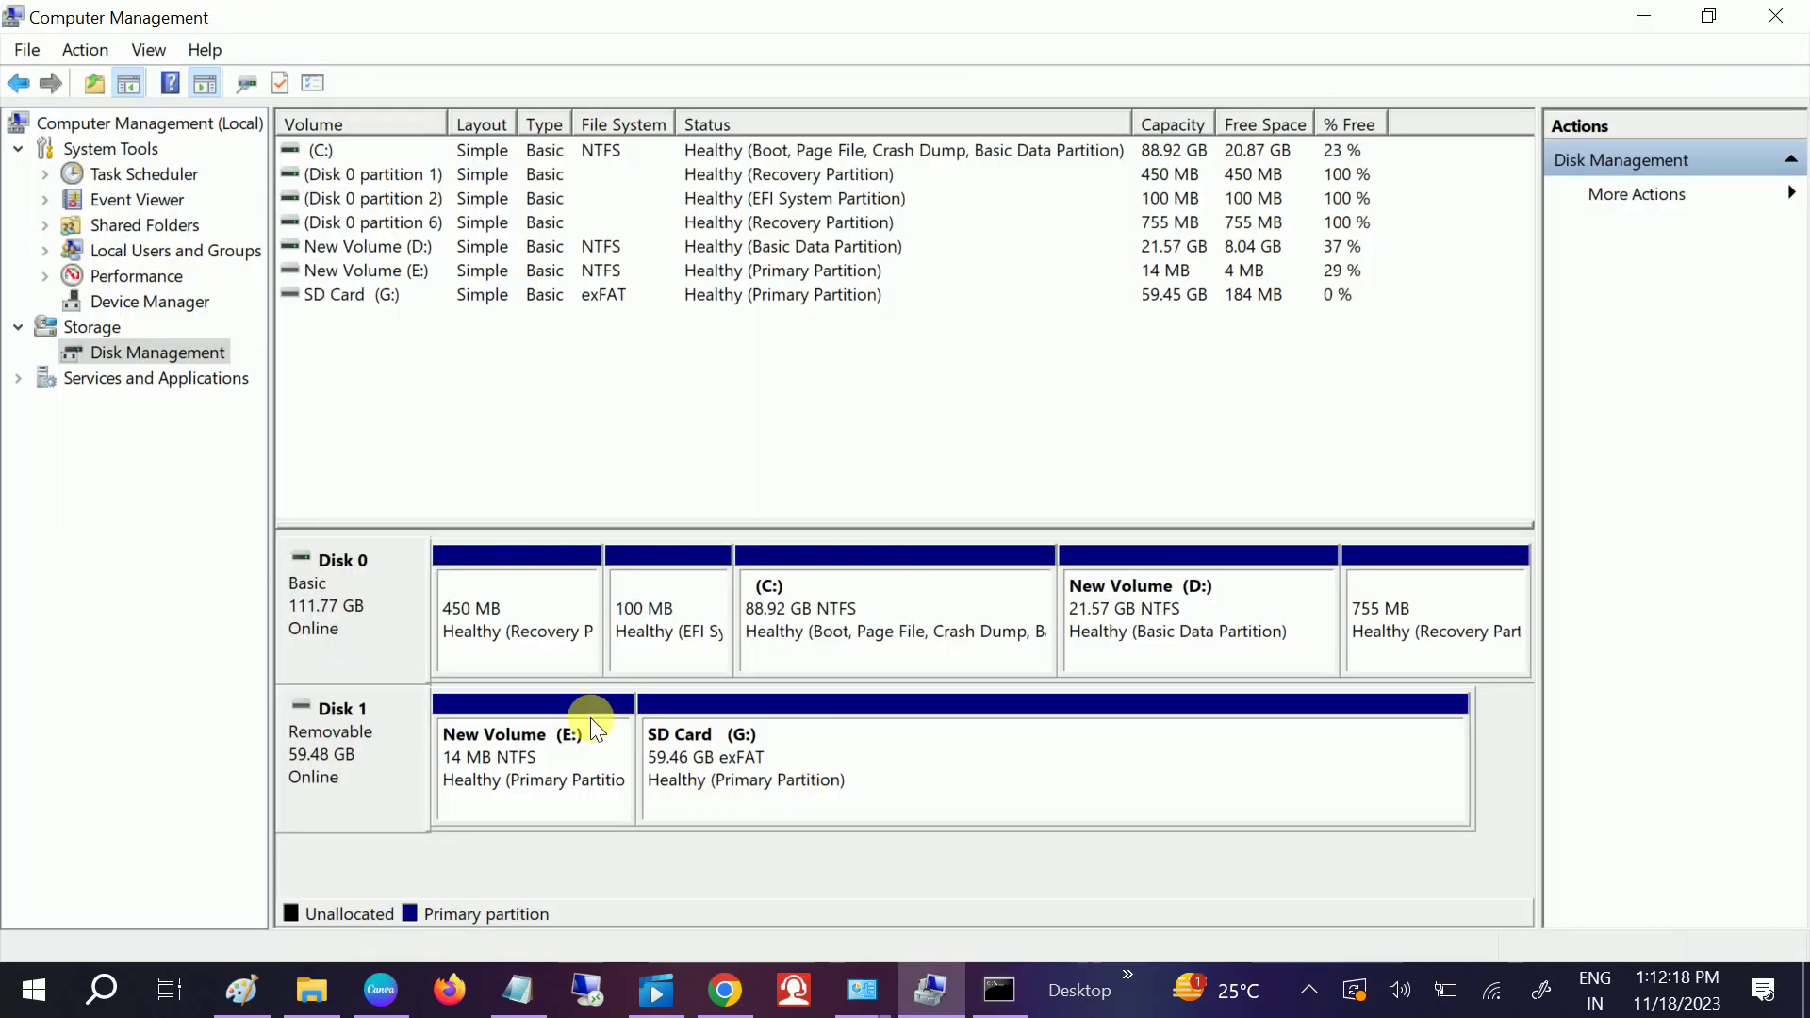